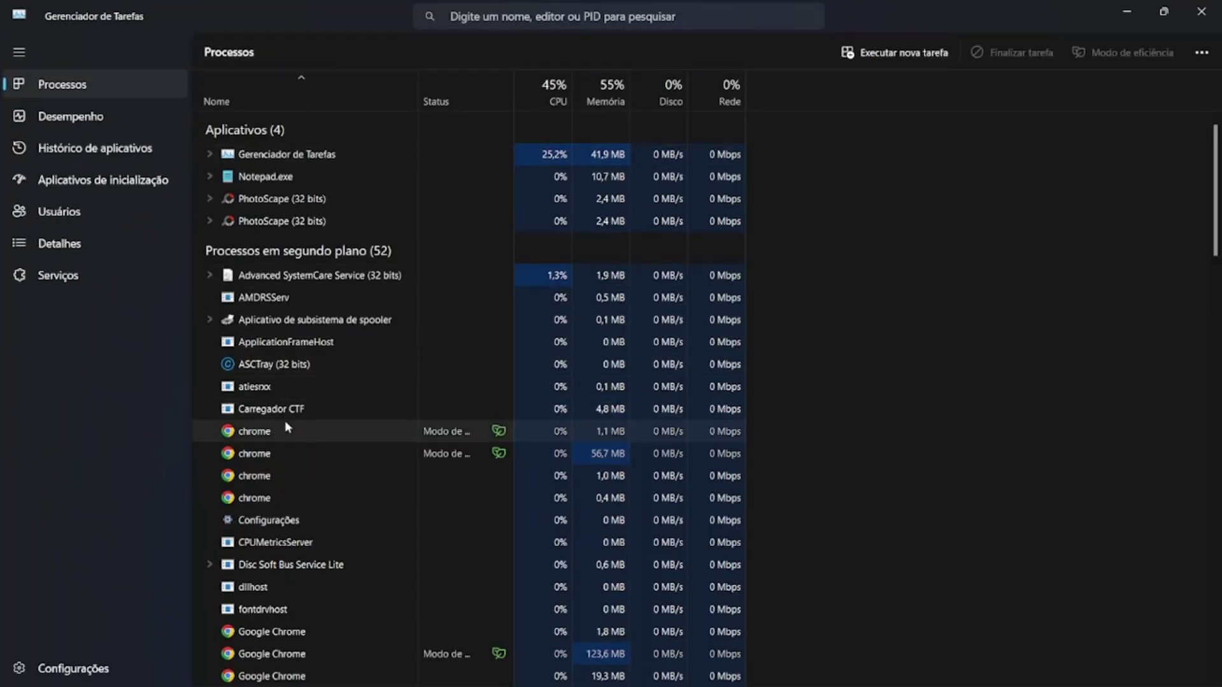
Locate the Steam processes among the background processes and check the task options for Steam (32 bits).
scroll(287, 426, "down", 10)
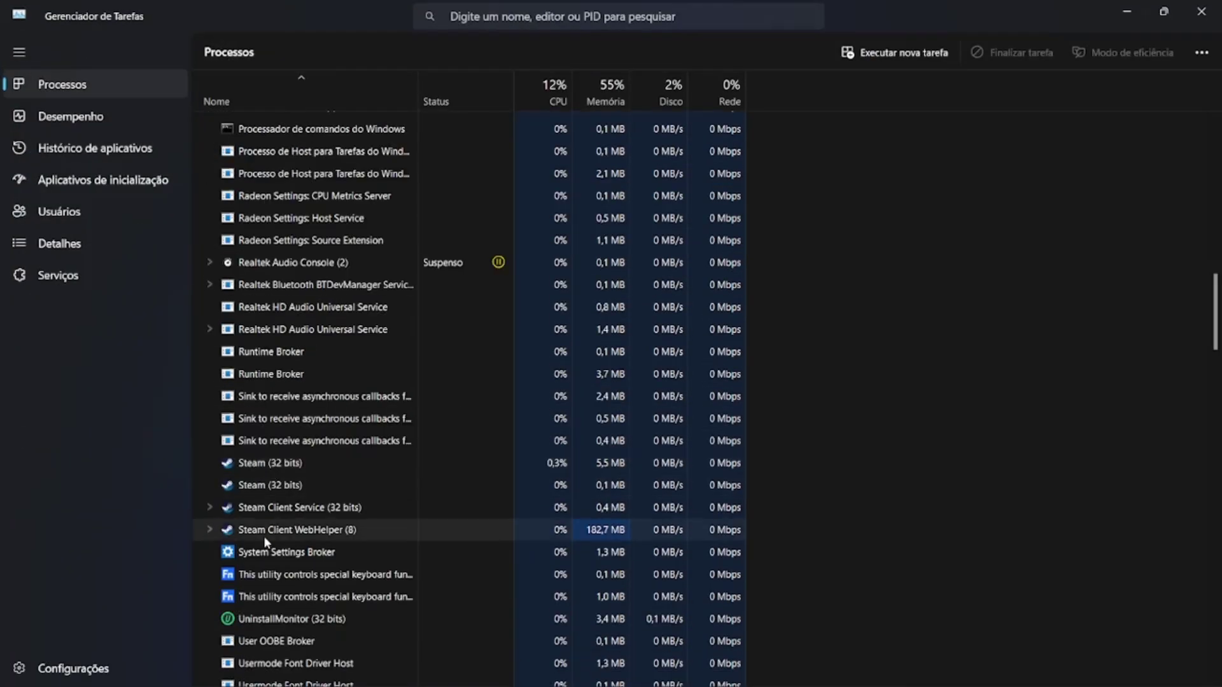
right_click(258, 464)
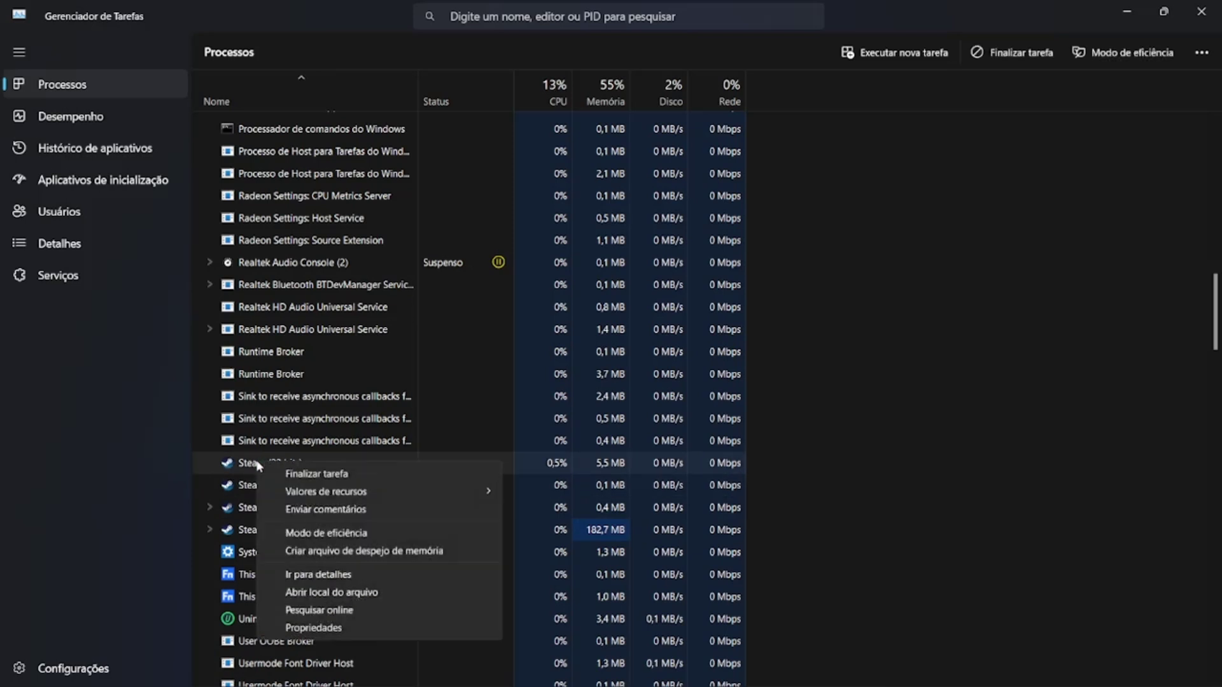
mouse_move(324, 493)
key("Escape")
key("Escape")
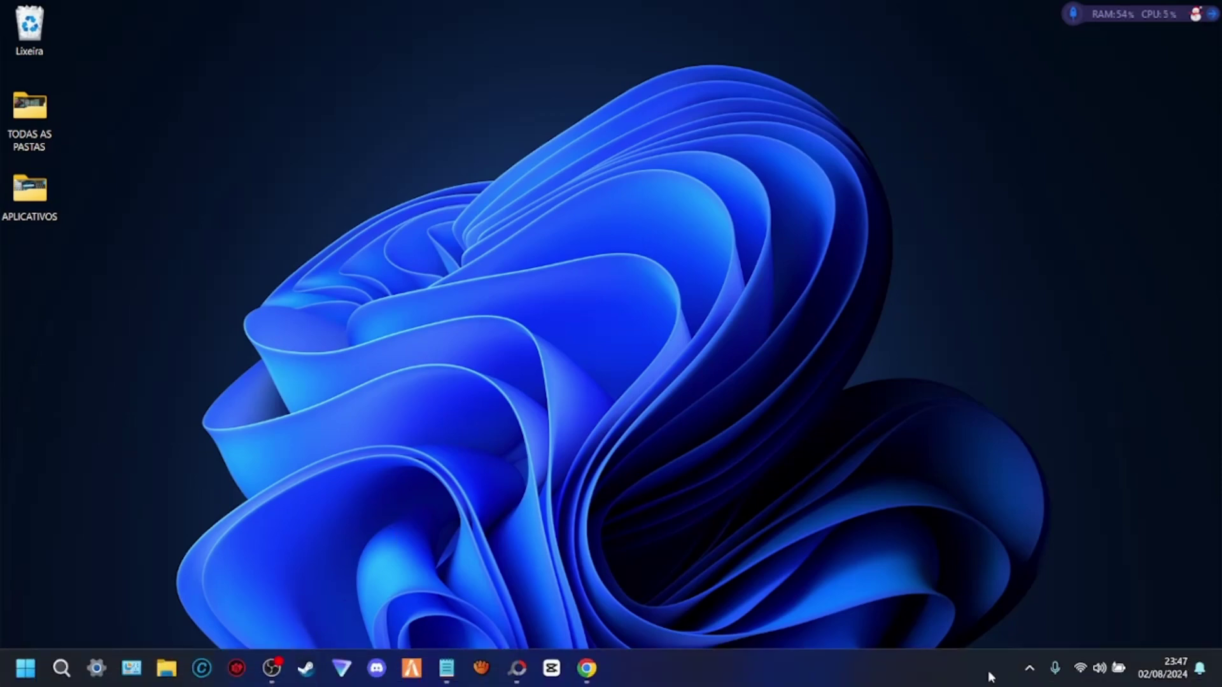
Turn off real-time protection in the virus and threat protection settings of Windows Security.
left_click(1029, 668)
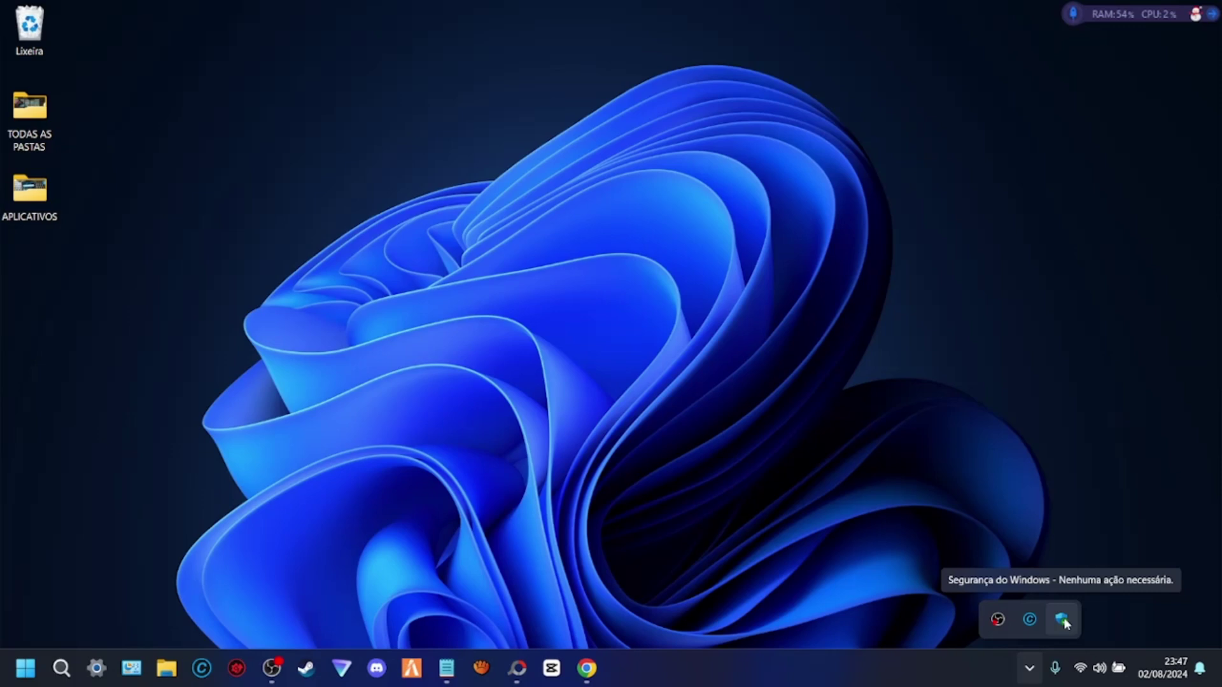
left_click(1062, 620)
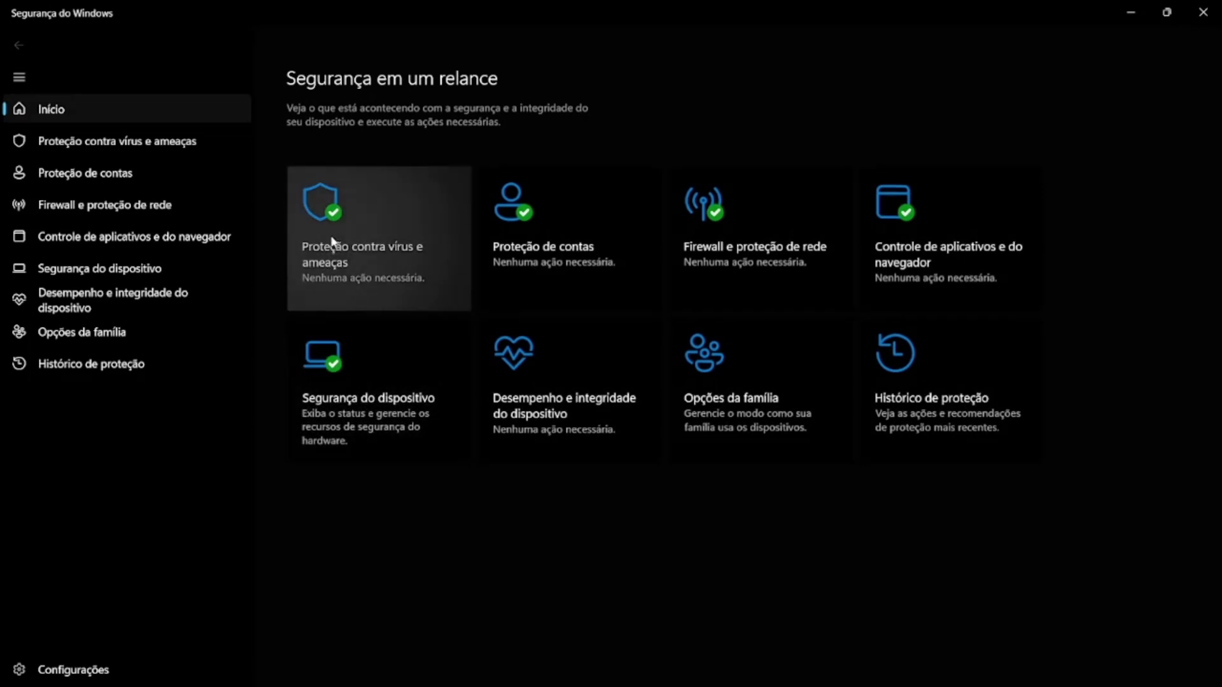
left_click(333, 256)
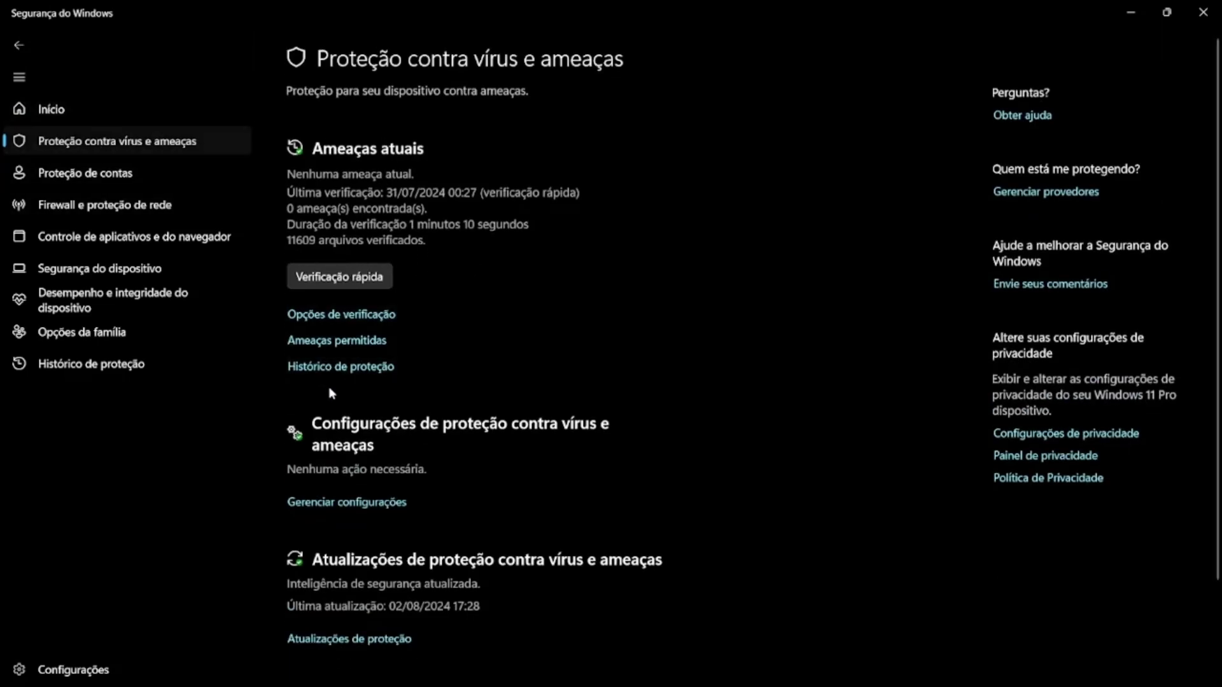
left_click(349, 504)
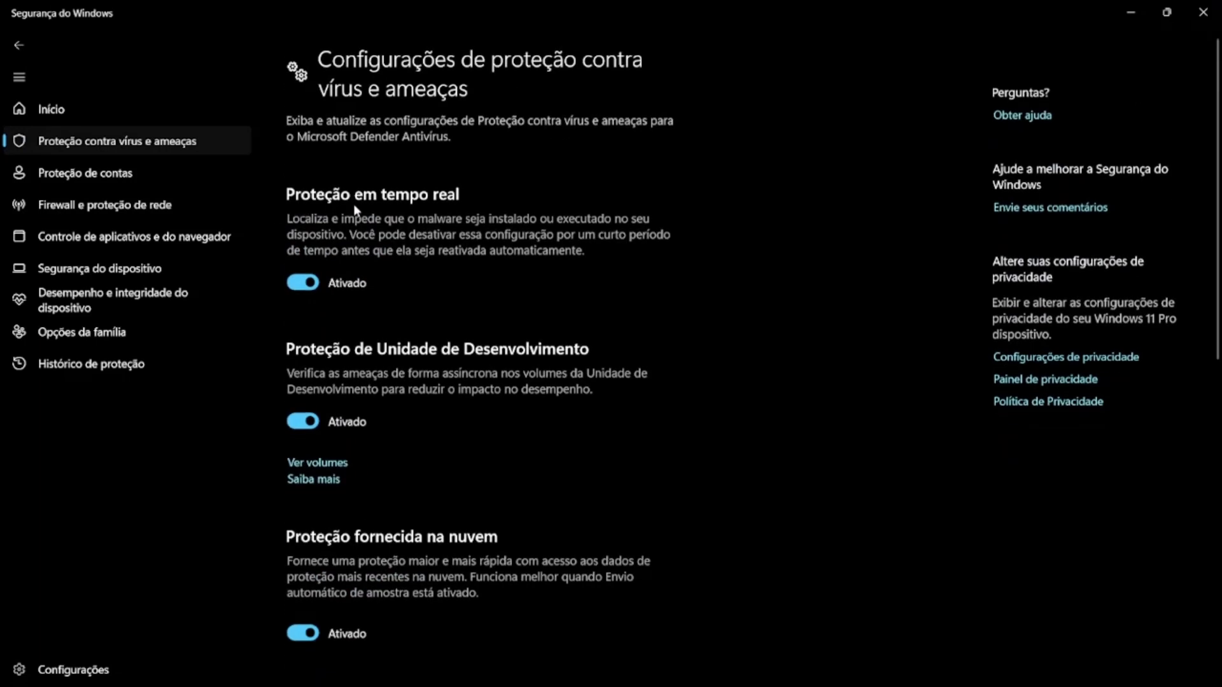
left_click(305, 283)
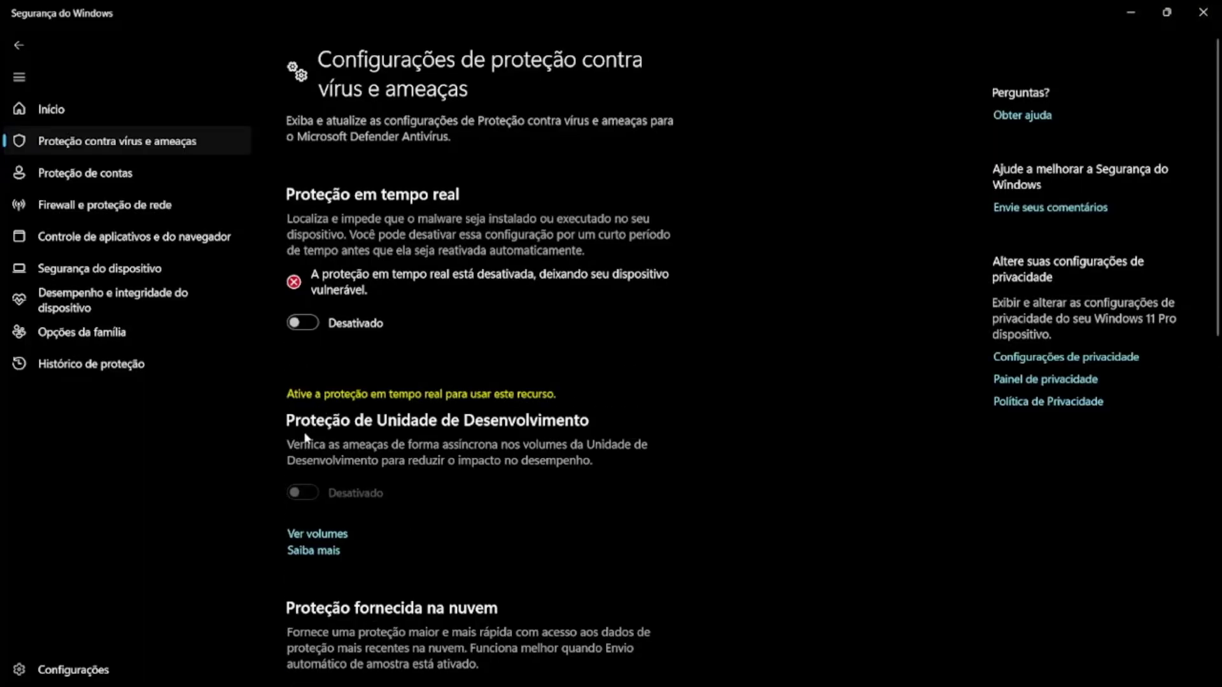
Turn off cloud-delivered protection, automatic sample submission and tamper protection, and minimize Windows Security.
scroll(300, 498, "down", 4)
left_click(303, 407)
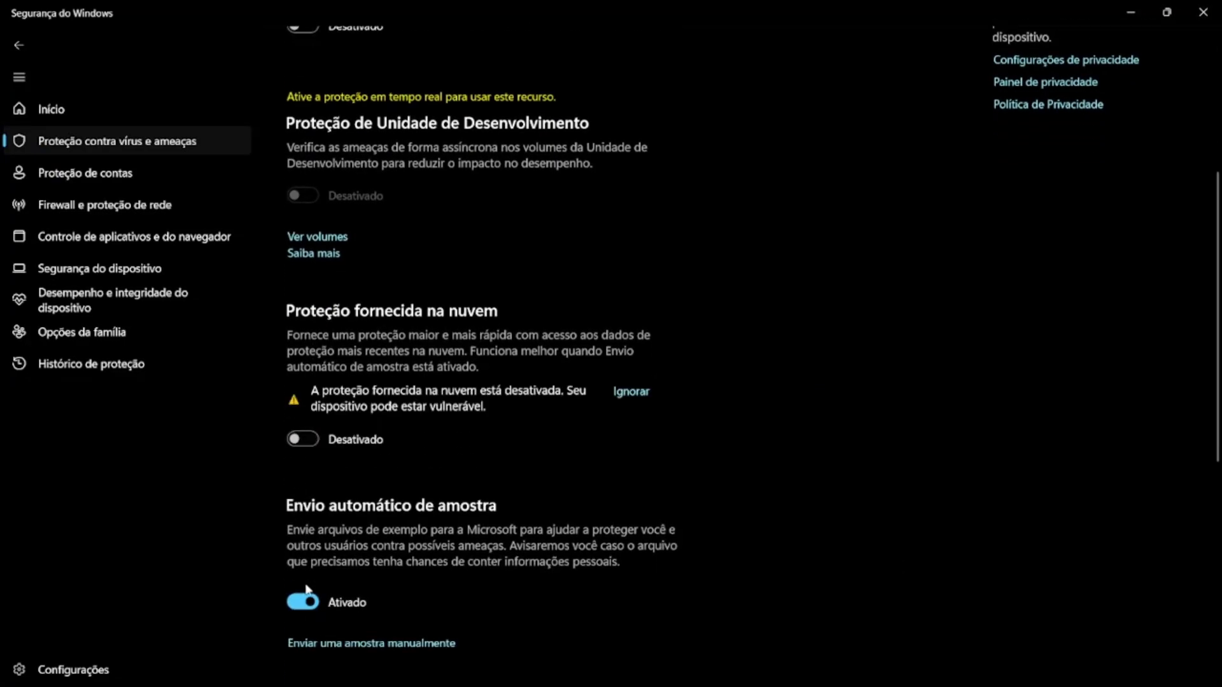
left_click(303, 598)
scroll(318, 611, "down", 4)
left_click(303, 501)
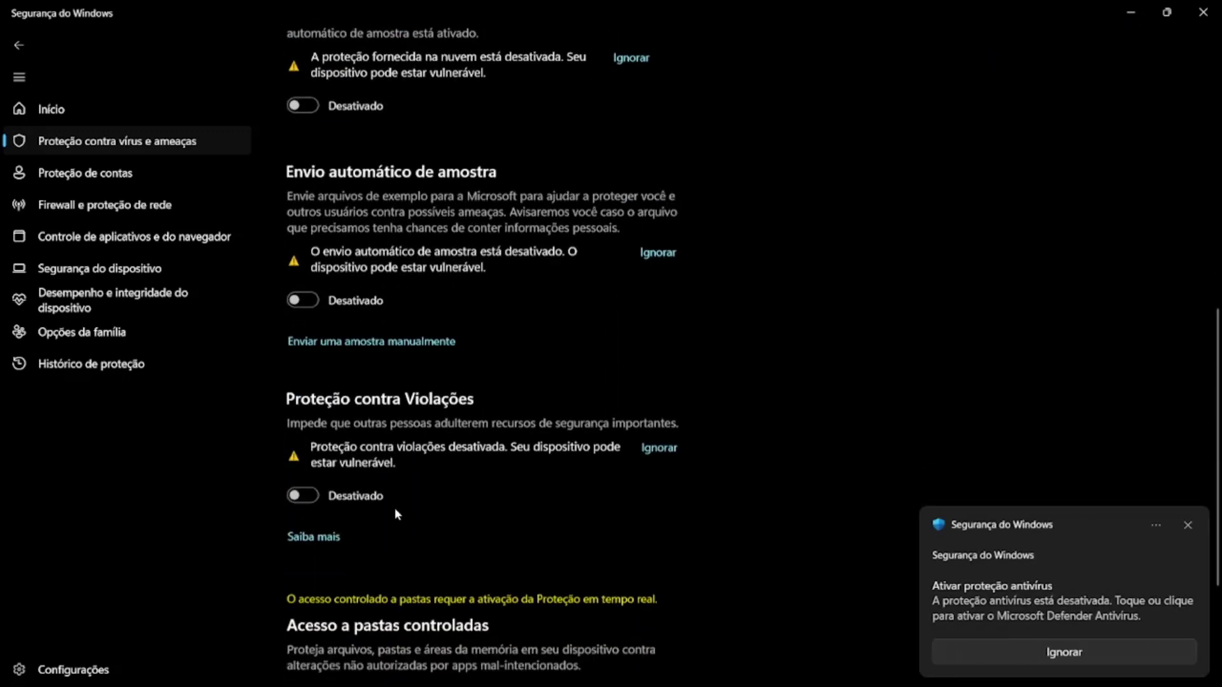
scroll(395, 509, "down", 3)
left_click(1131, 12)
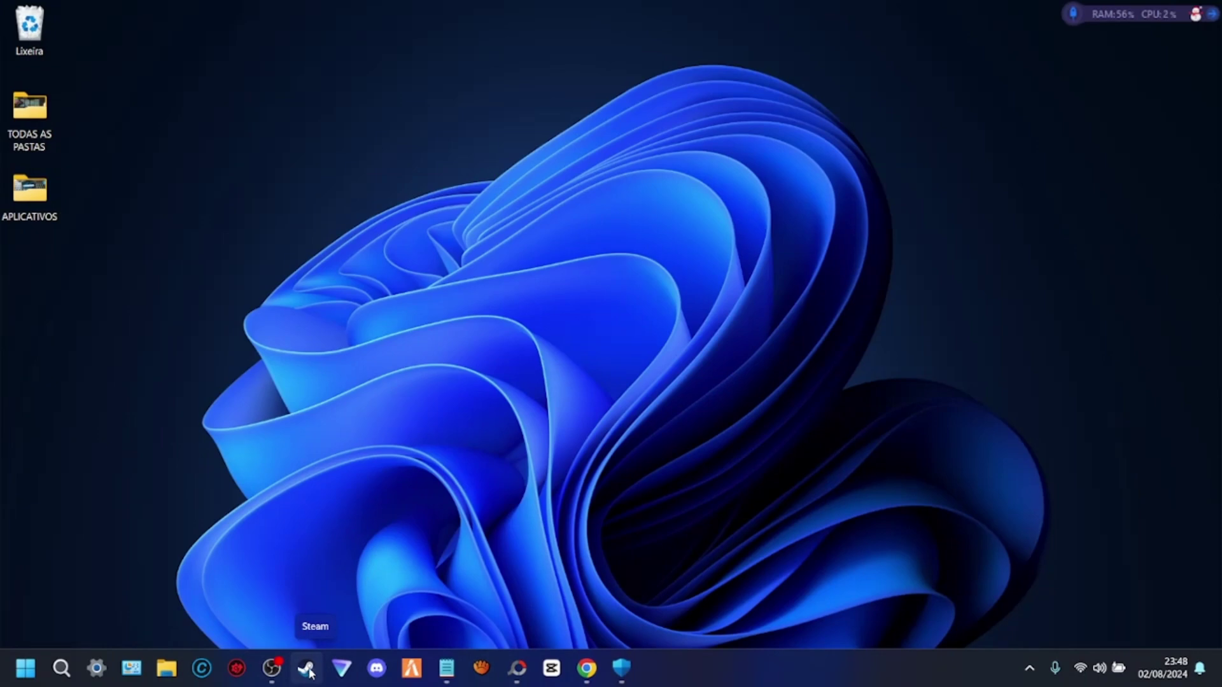
Turn the disabled Windows Security protections back on, including tamper protection and automatic sample submission.
left_click(621, 668)
left_click(301, 289)
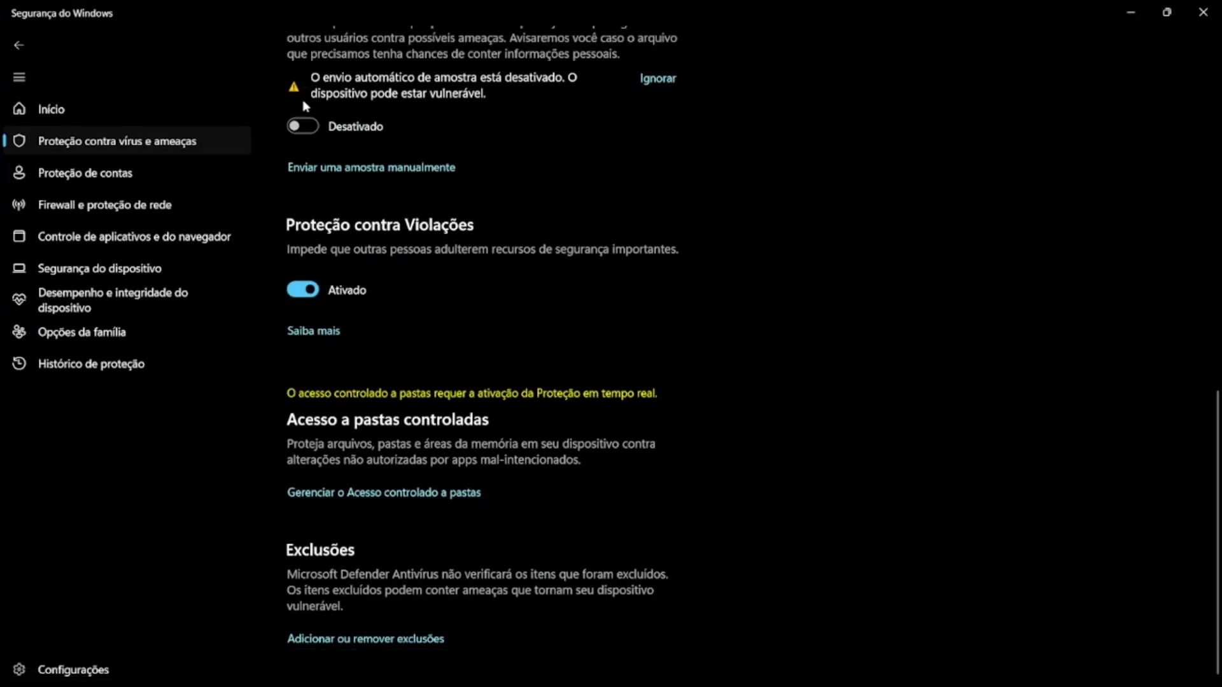
left_click(303, 126)
scroll(335, 175, "up", 4)
scroll(335, 175, "down", 1)
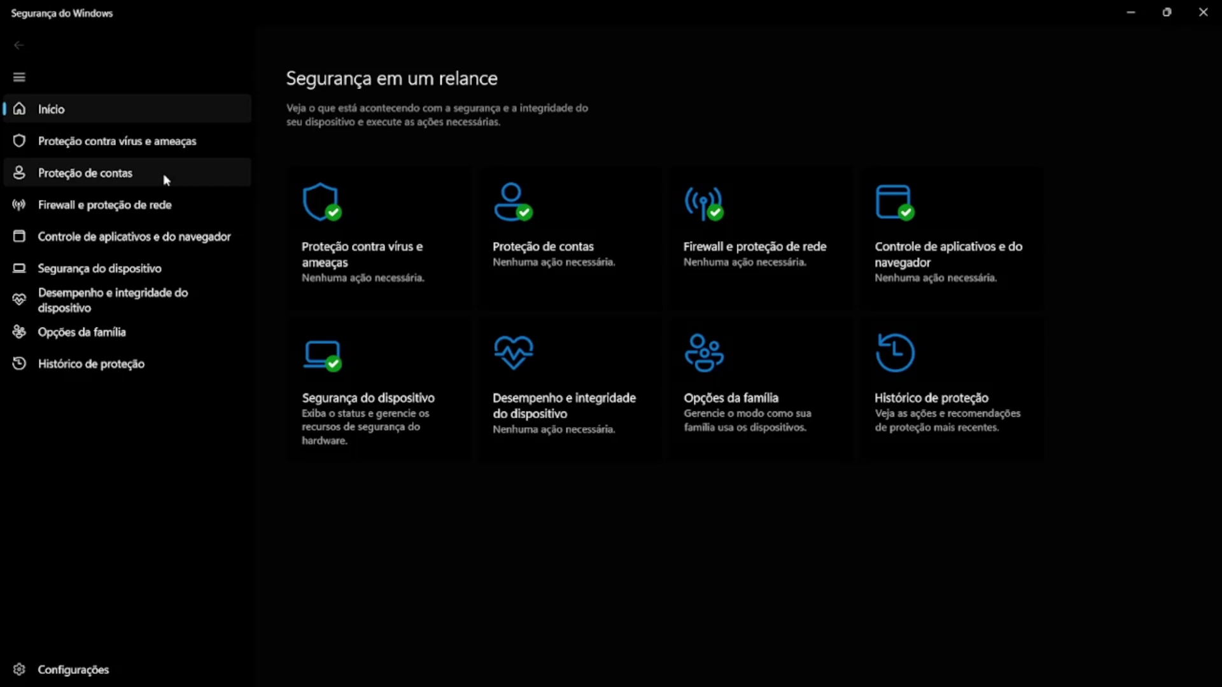
Run a quick scan (Verificação rápida) under virus and threat protection.
left_click(130, 145)
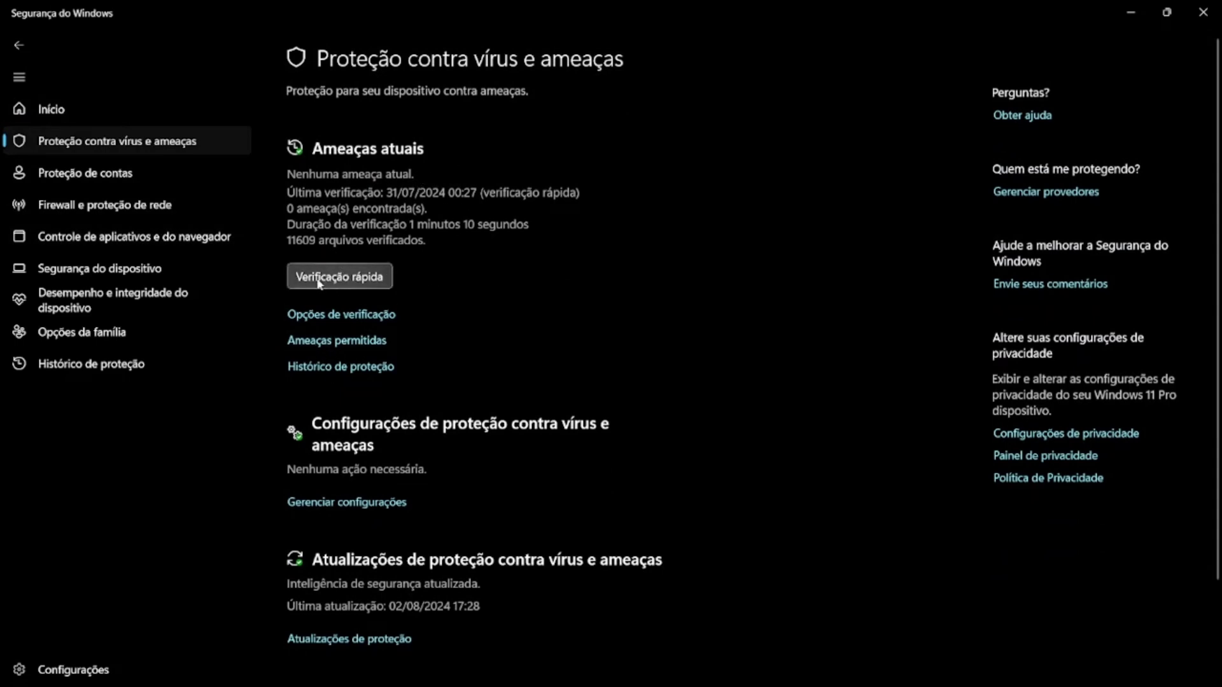
left_click(354, 279)
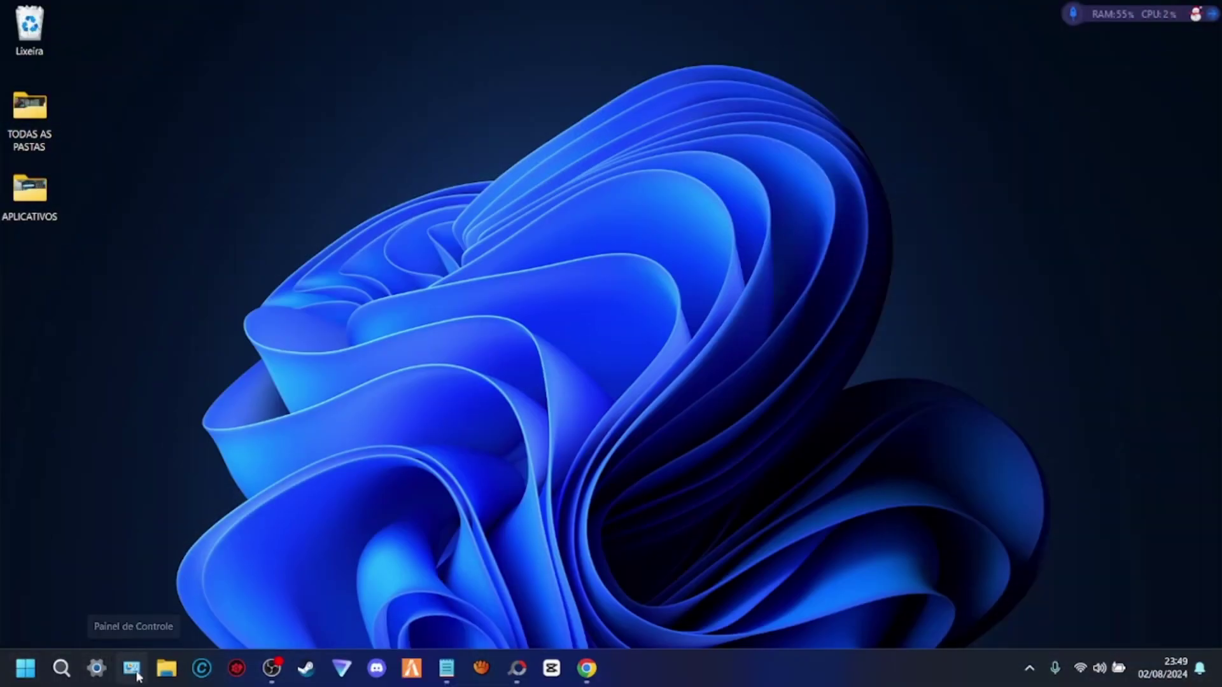
left_click(134, 669)
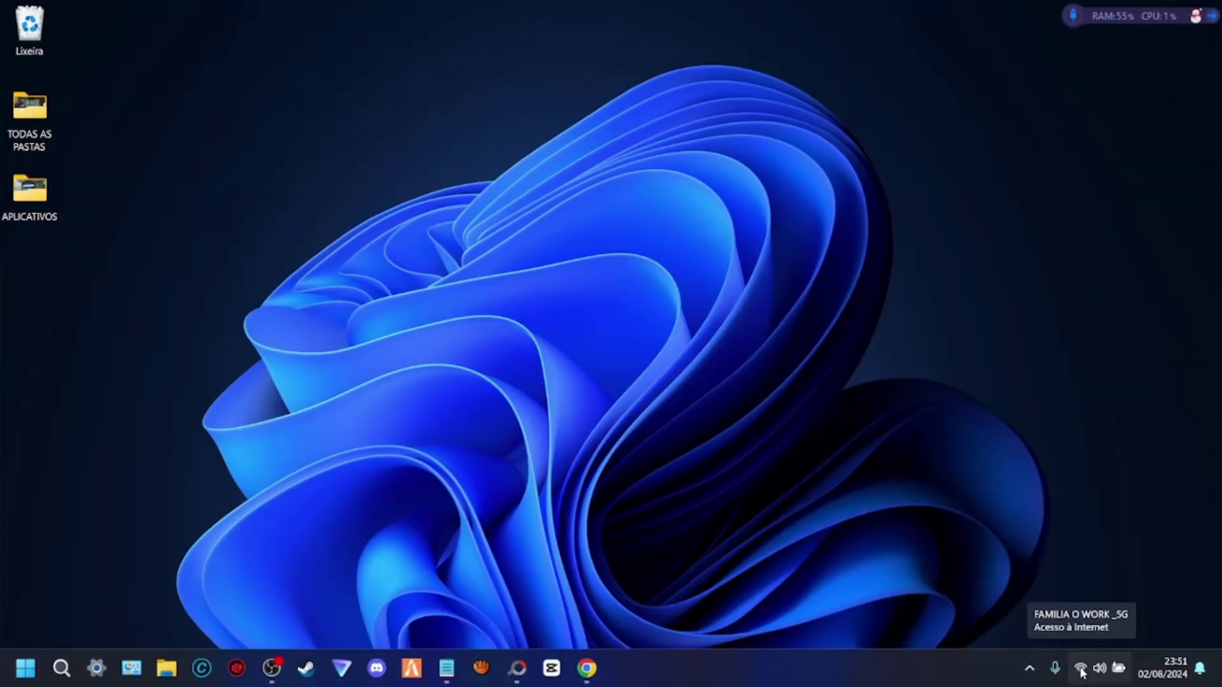
Restart the wireless connection by switching Wi-Fi off and back on in the quick settings.
left_click(1082, 668)
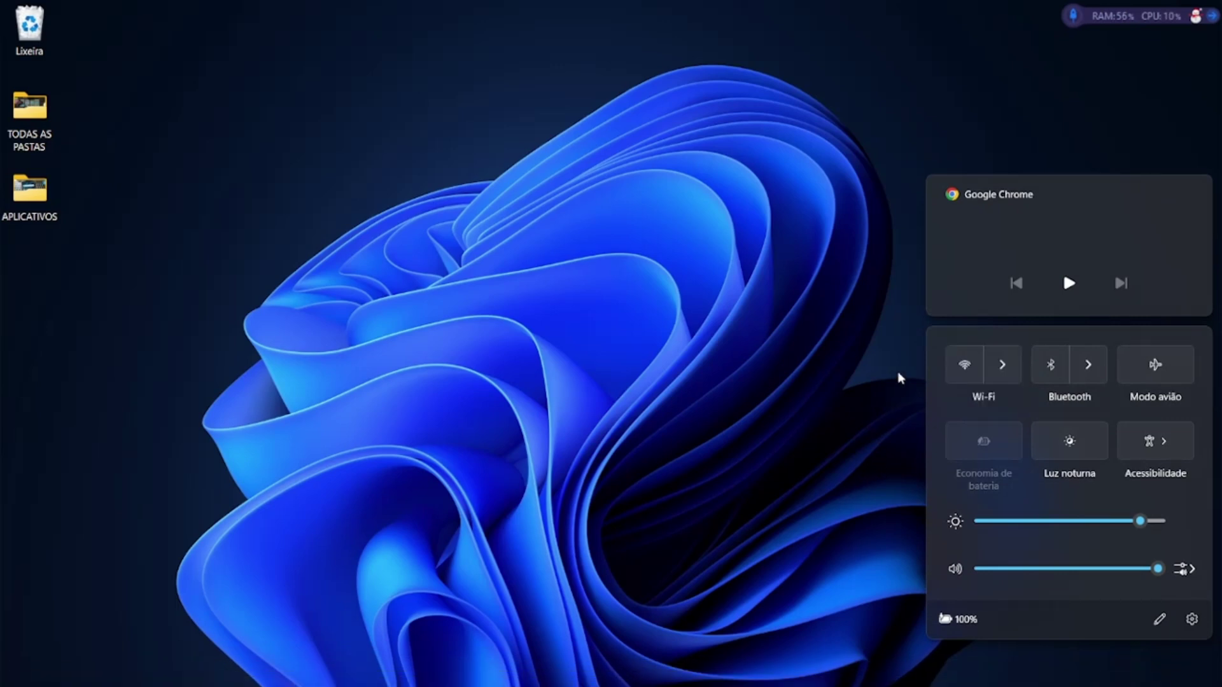
left_click(969, 374)
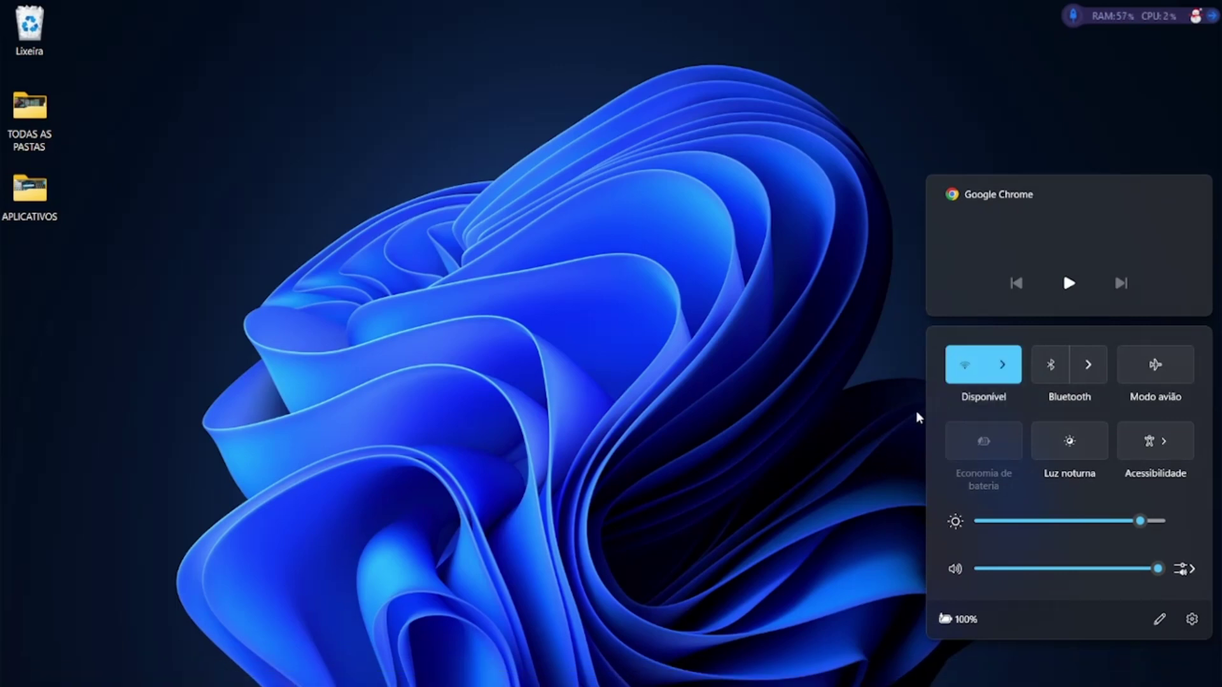
left_click(875, 417)
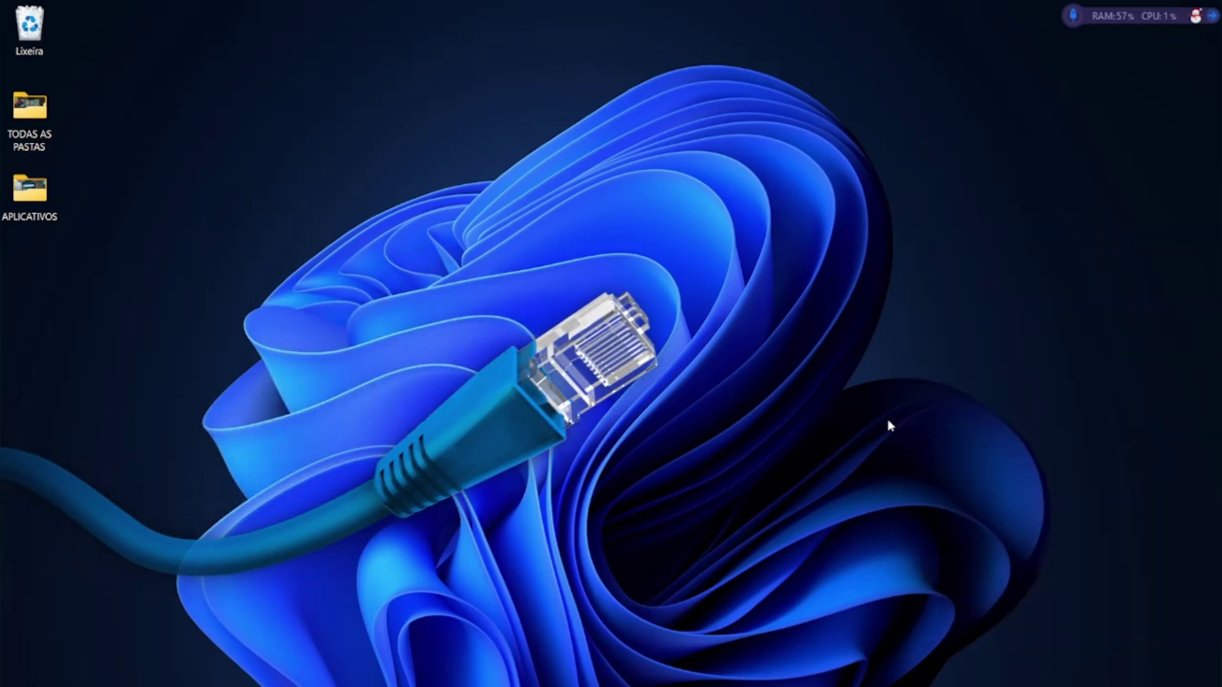
Find and open the Control Panel through Windows search and display its items as large icons.
mouse_move(1015, 631)
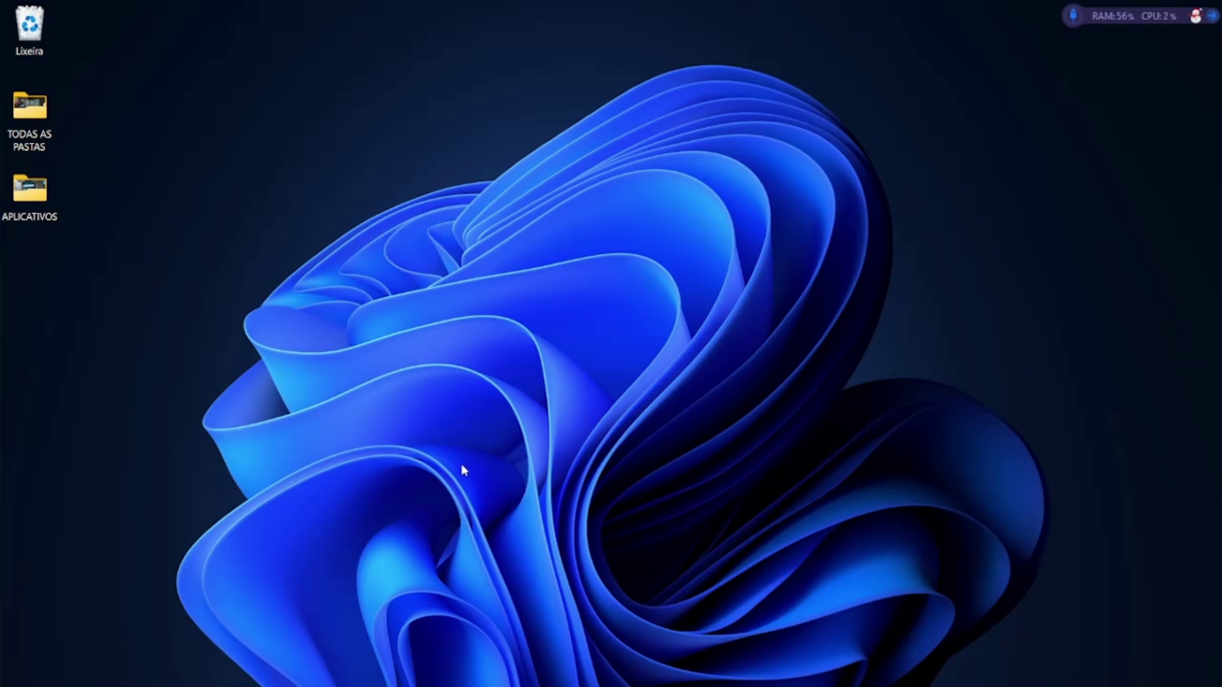
mouse_move(1045, 650)
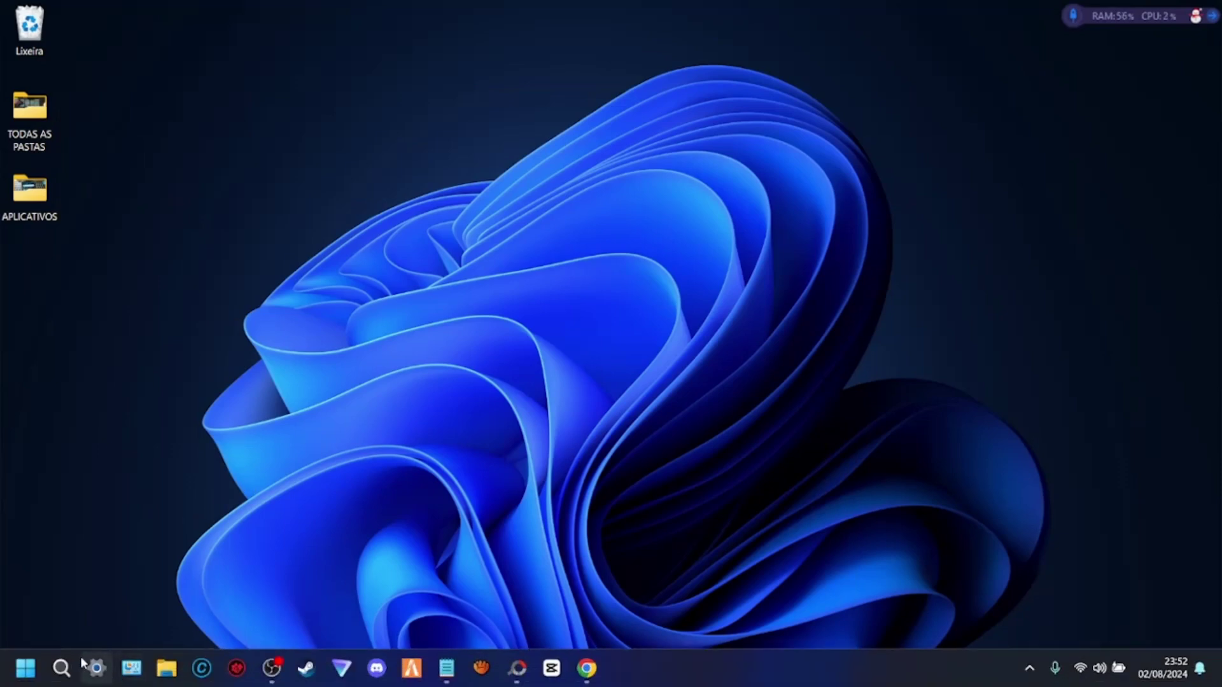
left_click(62, 668)
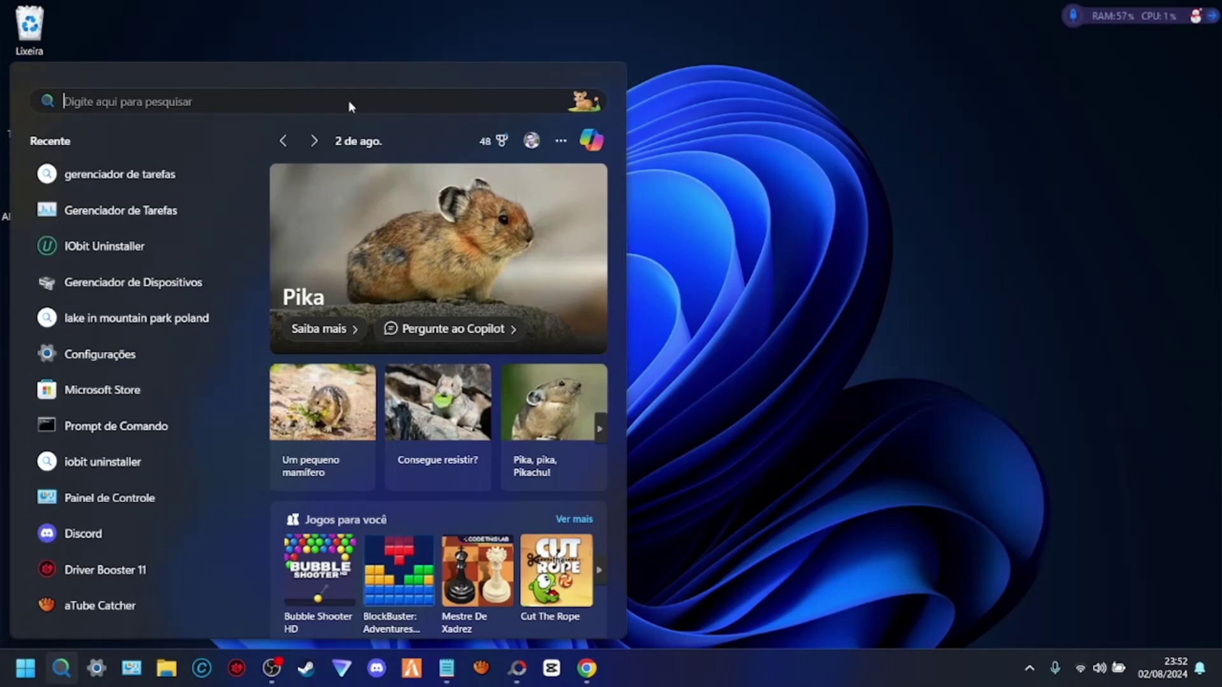
type("painel de co")
key("Return")
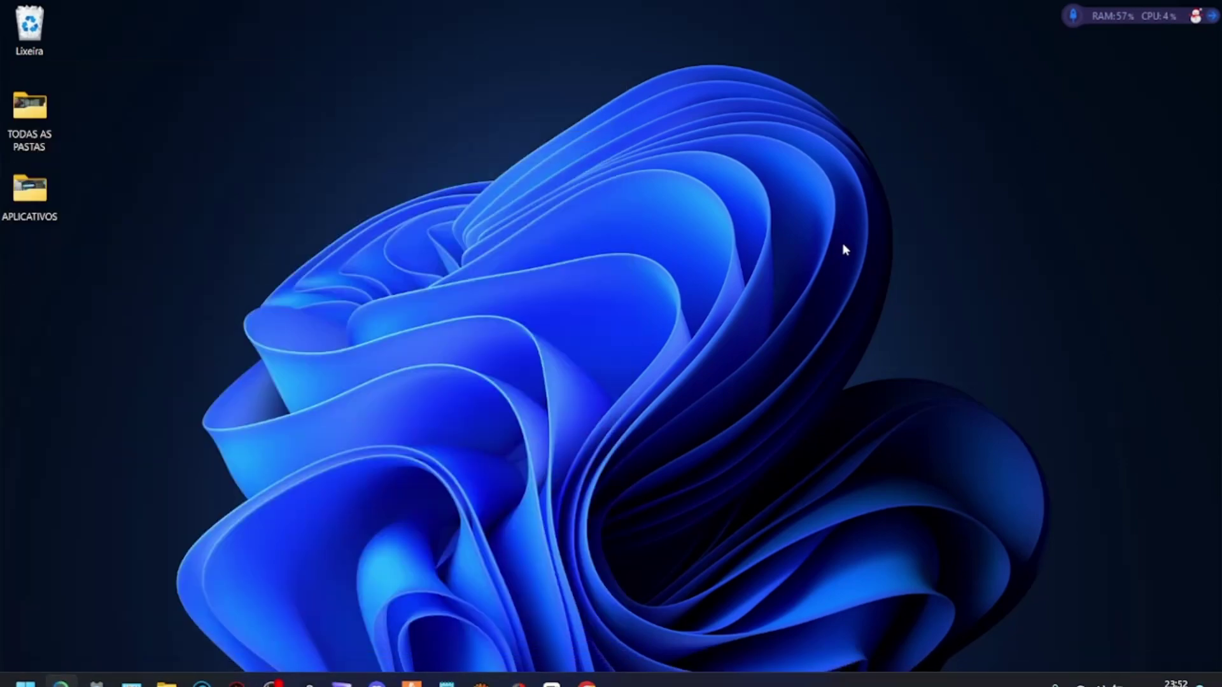
left_click(1171, 84)
left_click(1155, 109)
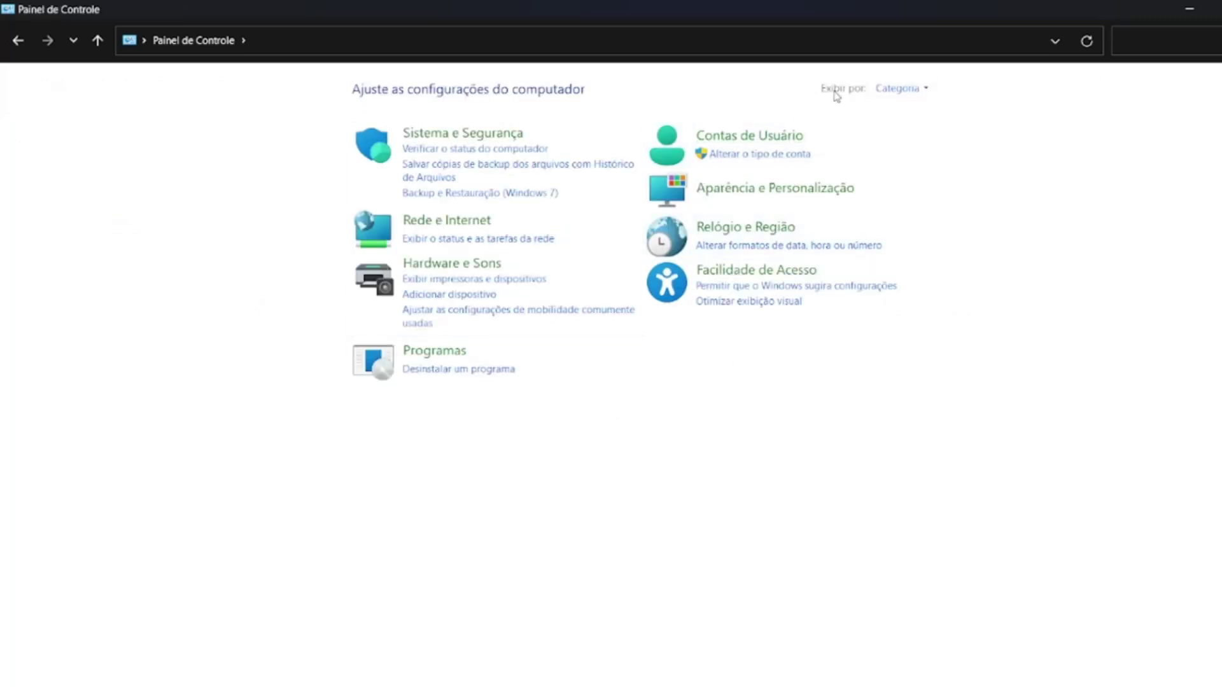
left_click(916, 89)
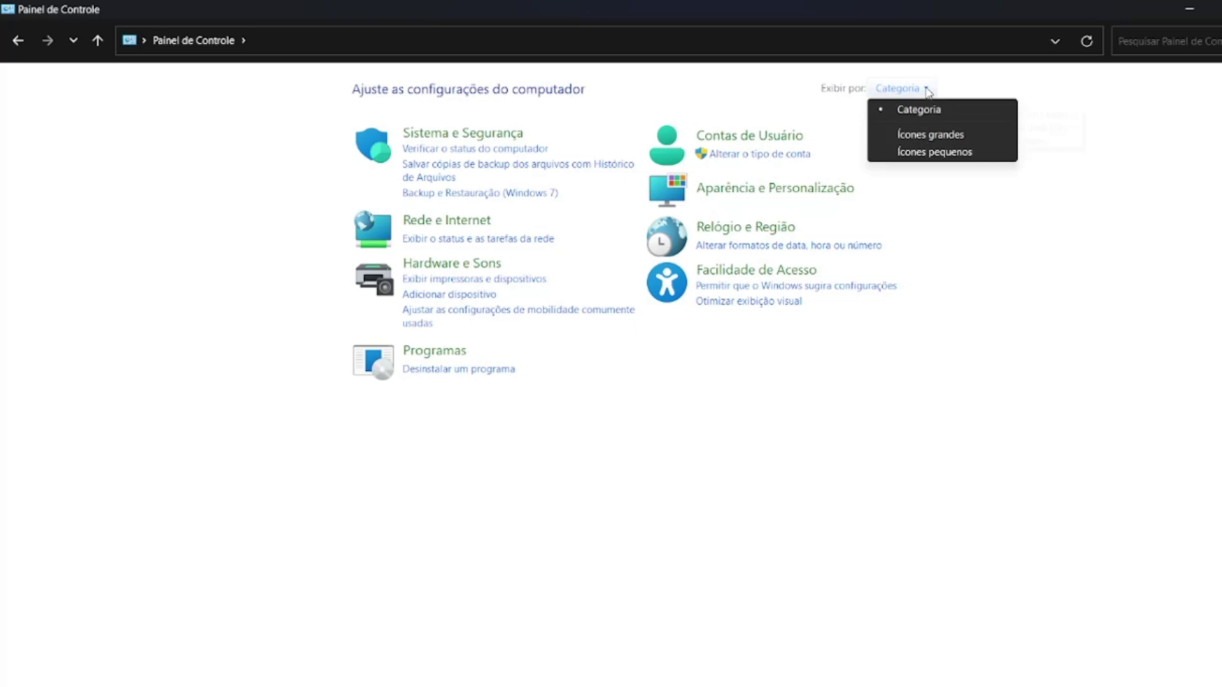
left_click(925, 135)
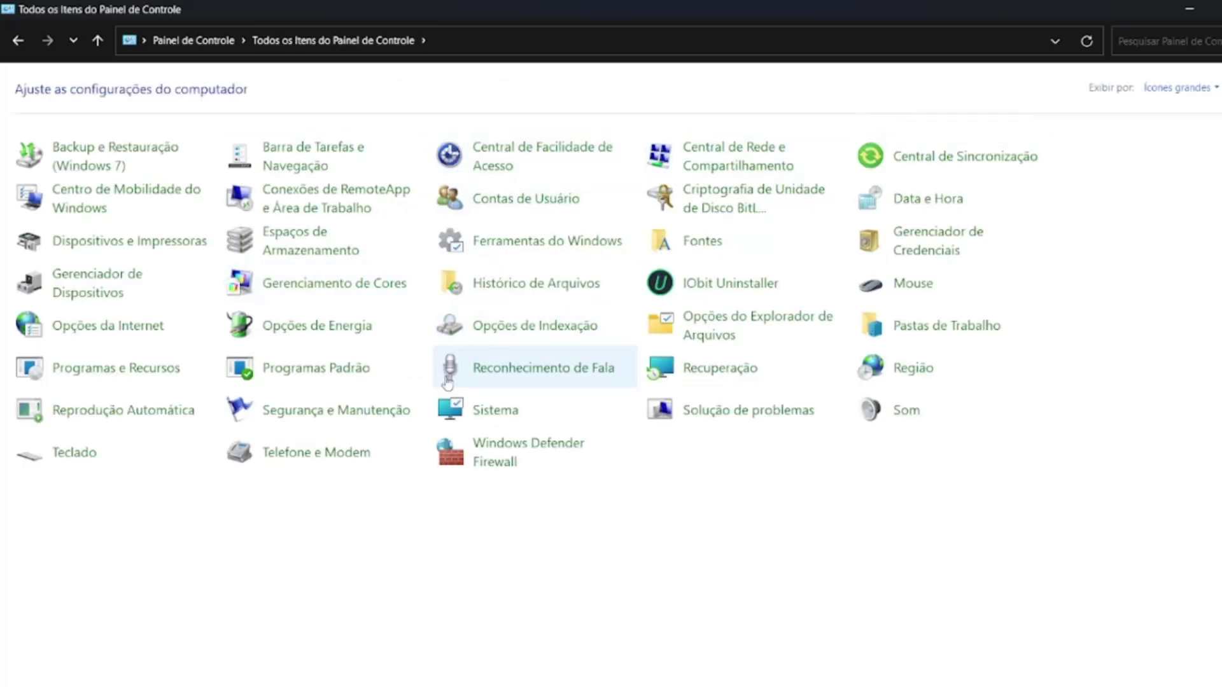
Open the Protocolo IP Versão 4 (TCP/IPv4) properties of the active Wi-Fi connection from the Network and Sharing Center.
left_click(751, 154)
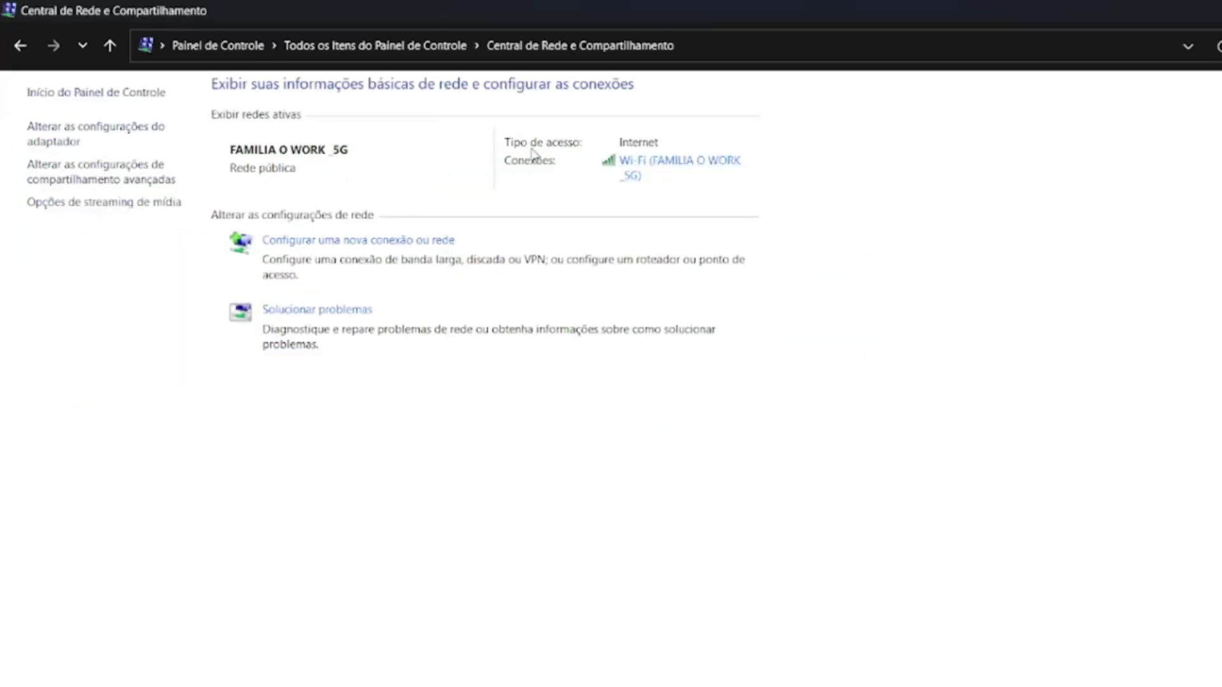
left_click(655, 165)
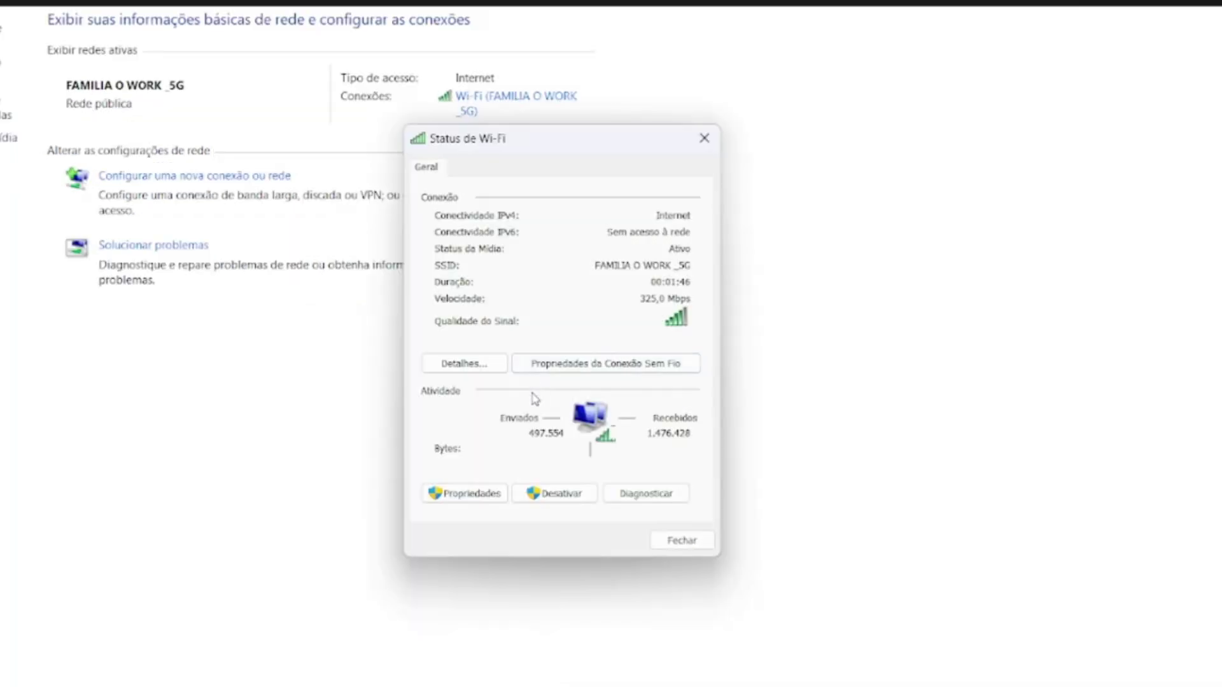
left_click(478, 497)
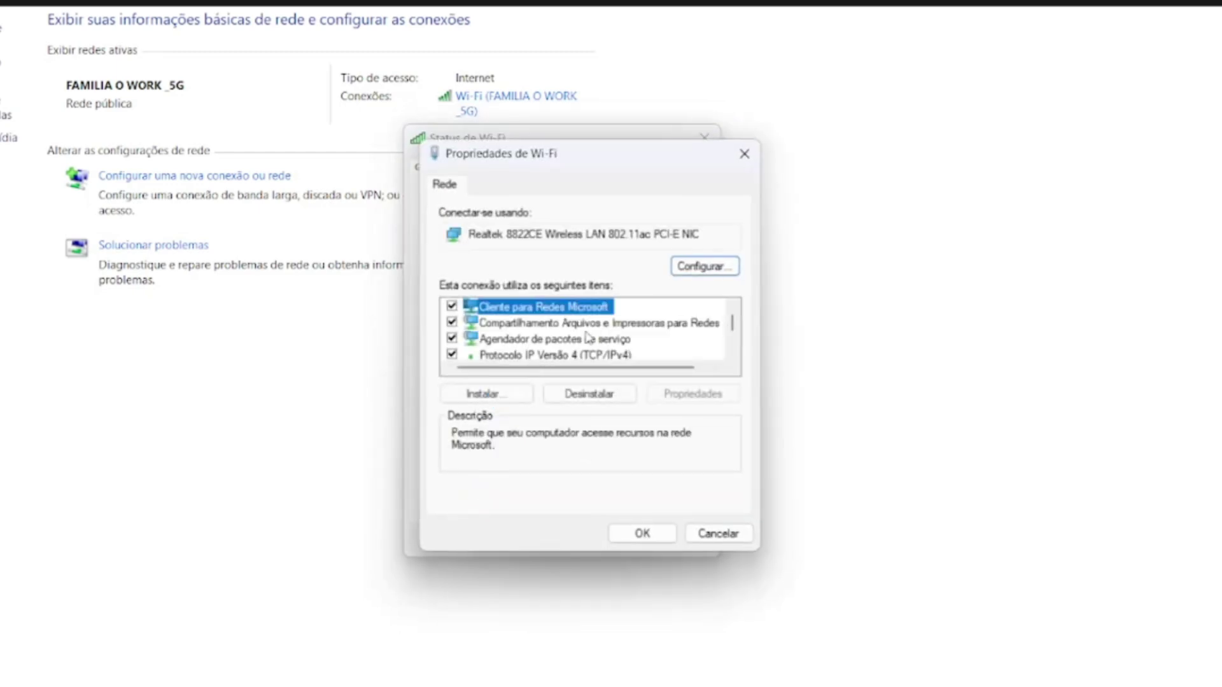
left_click(536, 355)
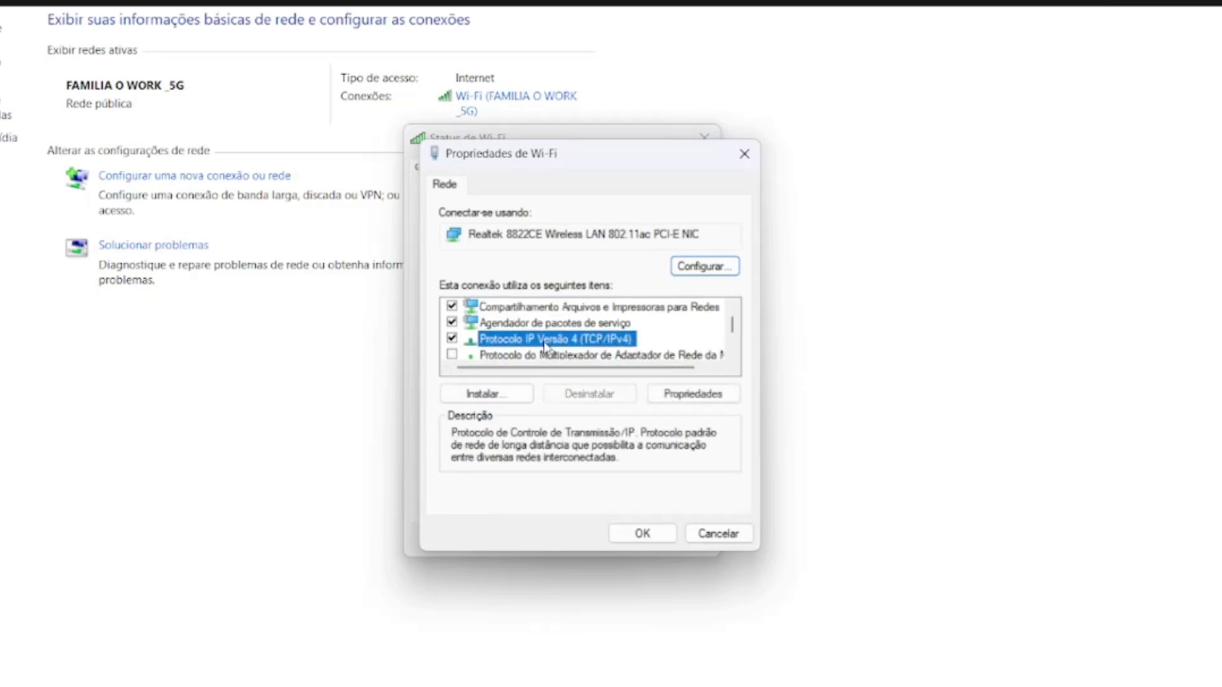
left_click(664, 397)
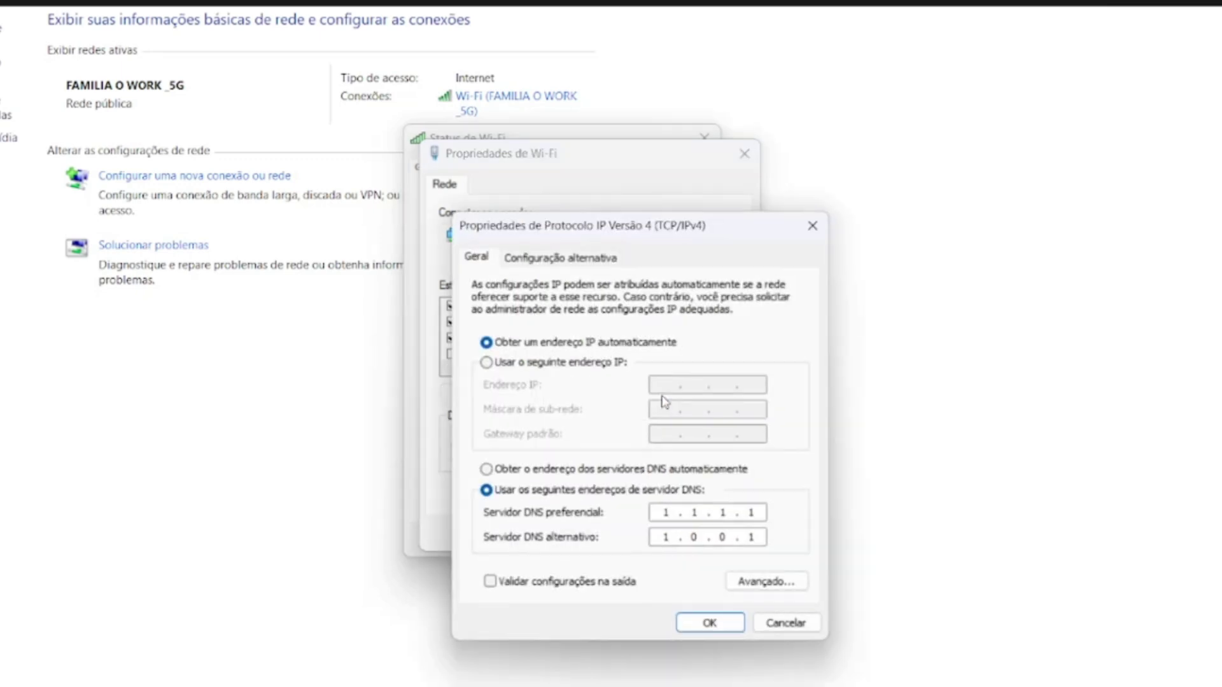
Set the preferred DNS server to 8.8.8.8 and the alternate DNS server to 8.4.4.8, and apply the IPv4 settings.
left_click(506, 468)
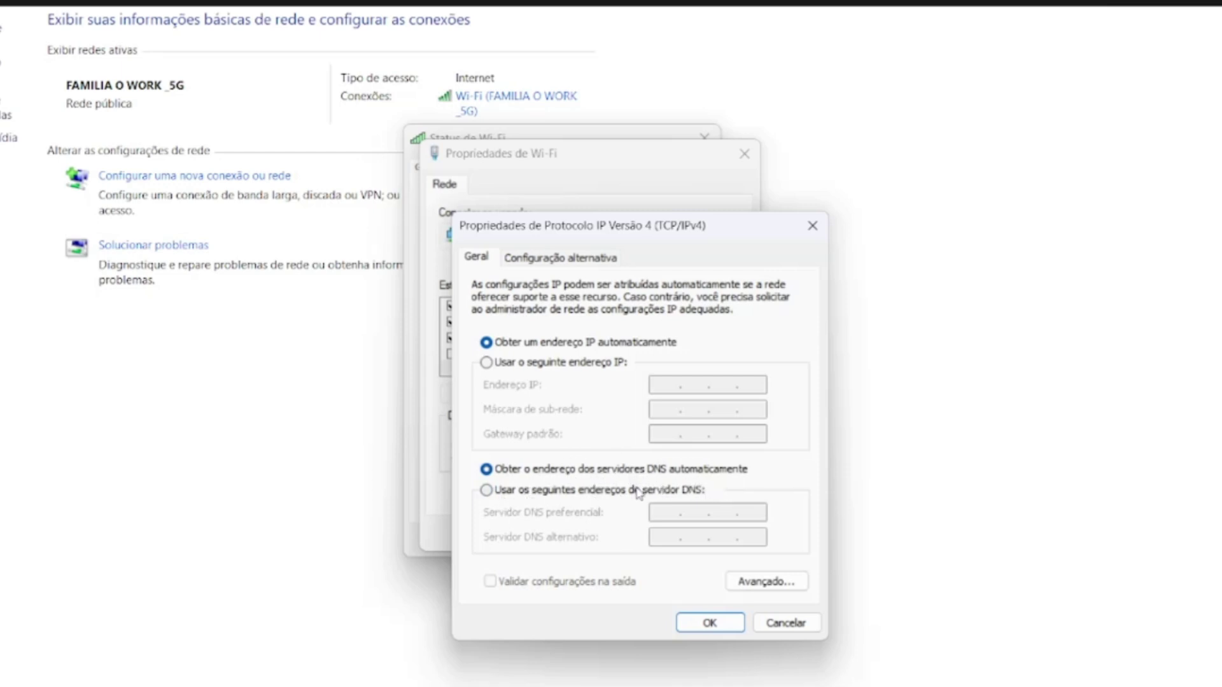
left_click(486, 492)
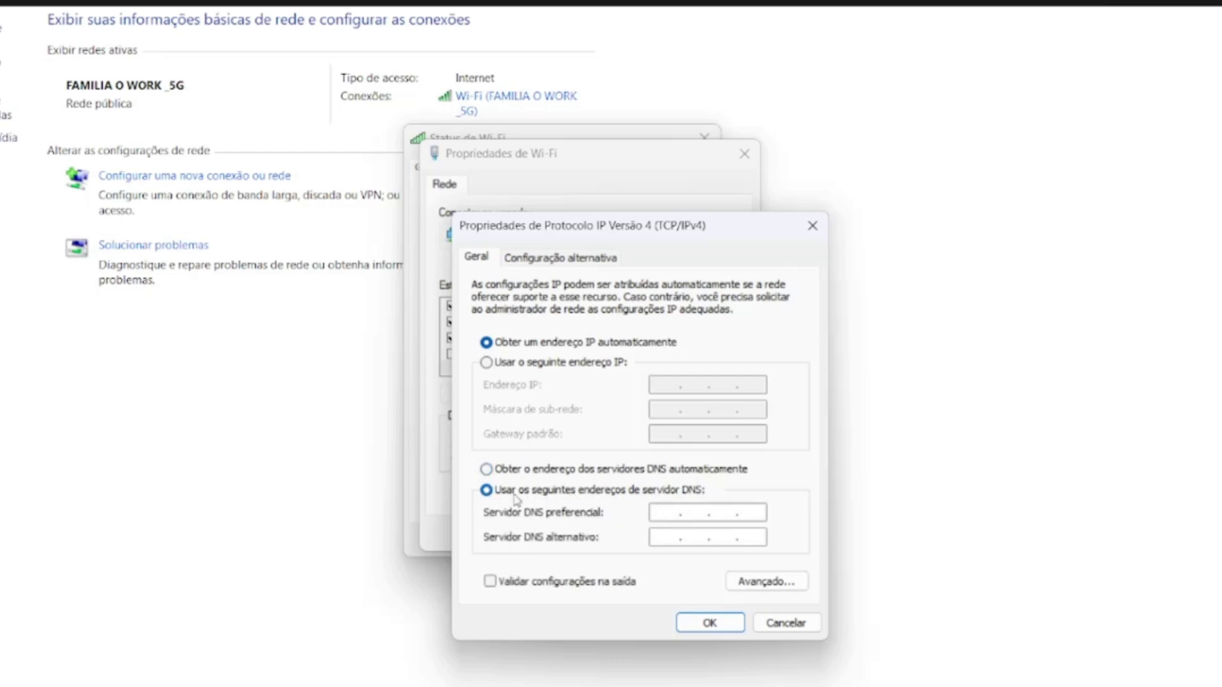
left_click(651, 519)
type("8.4.4.8")
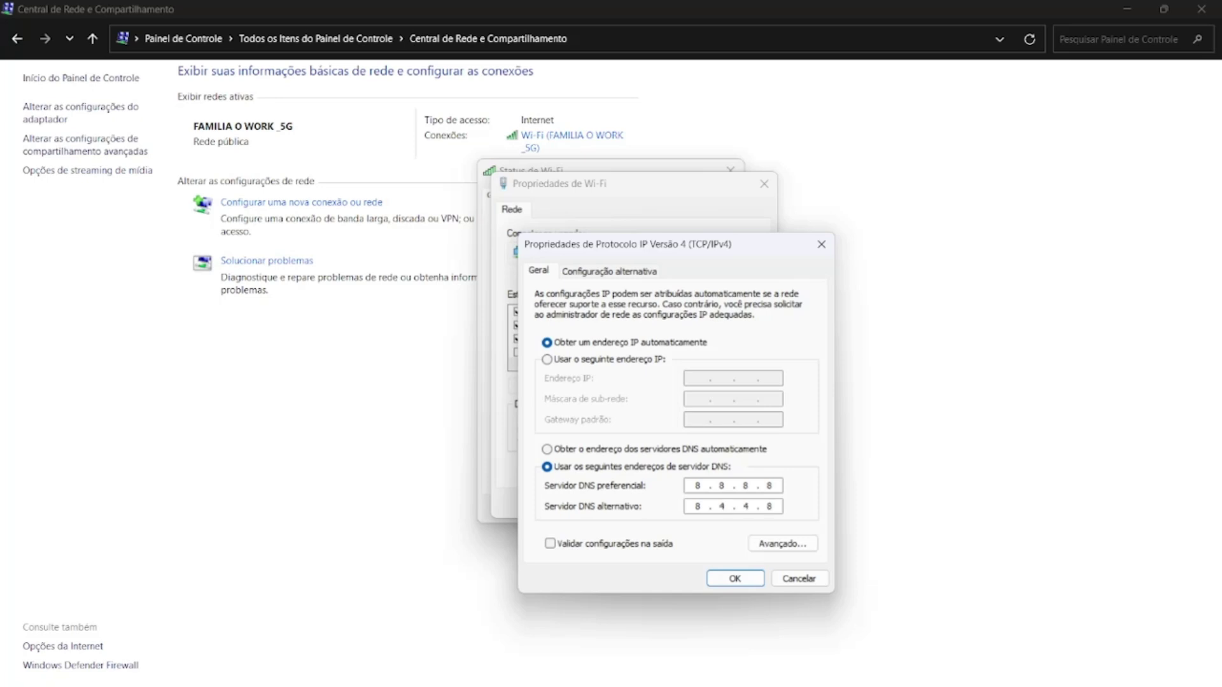
left_click(735, 578)
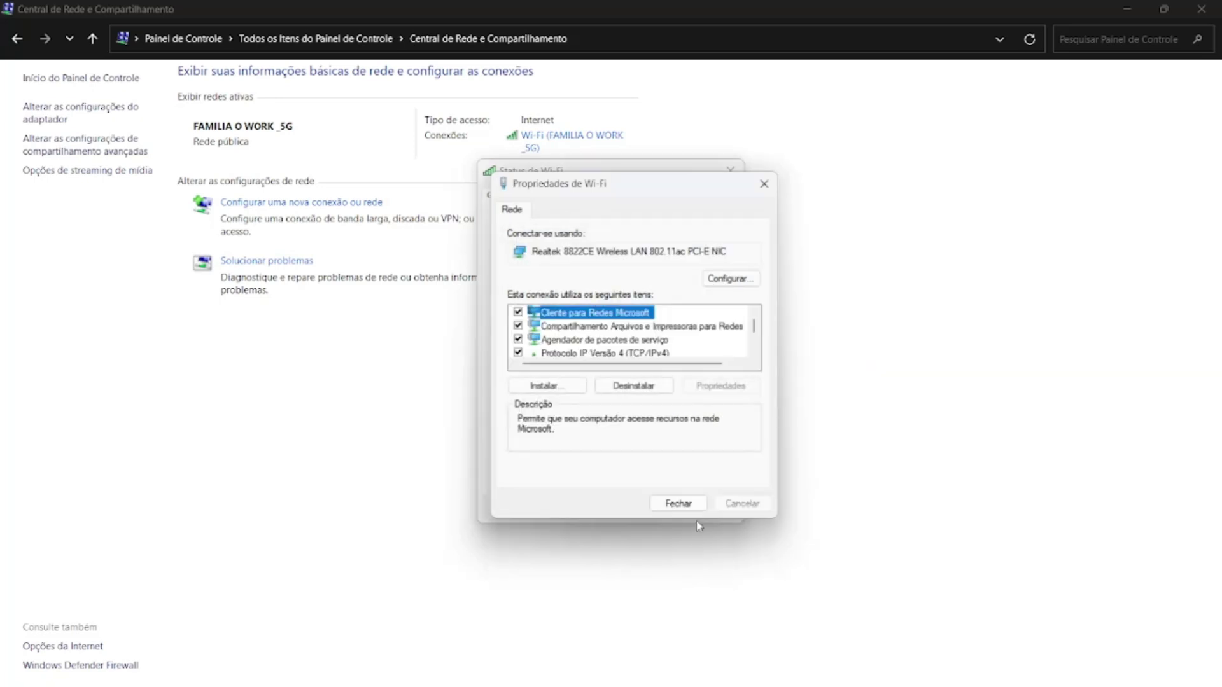
Close the Wi-Fi properties and status dialogs along with the Network and Sharing Center window.
left_click(689, 513)
left_click(702, 507)
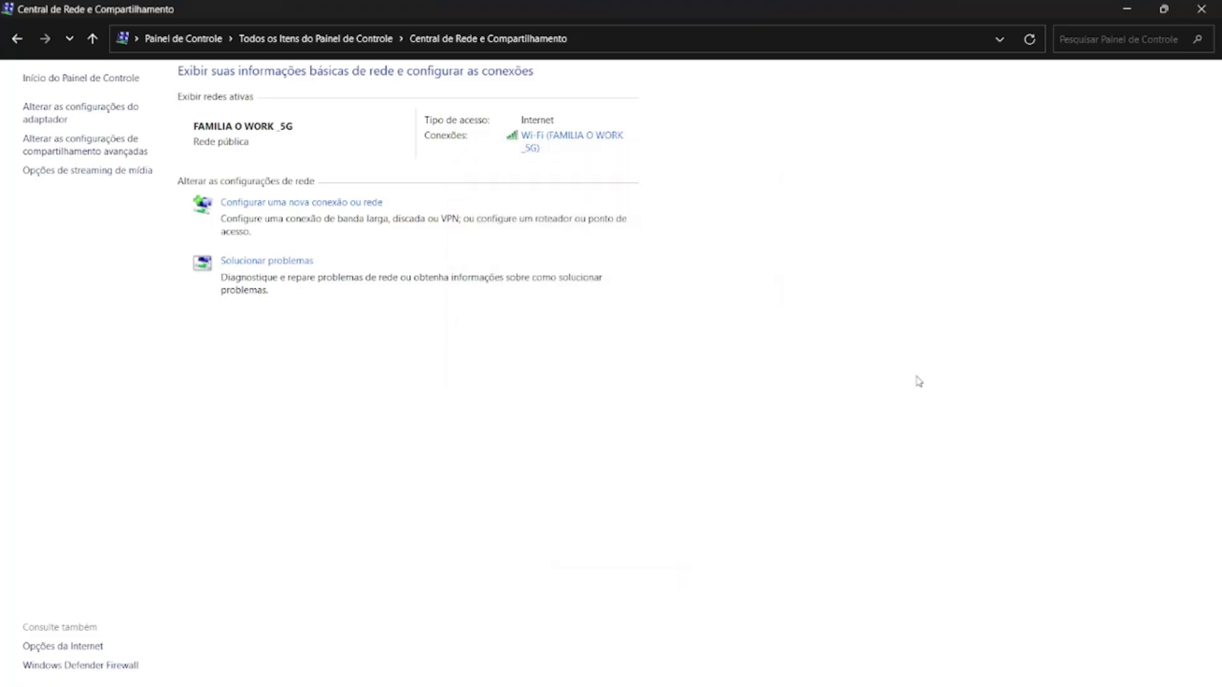
left_click(1200, 11)
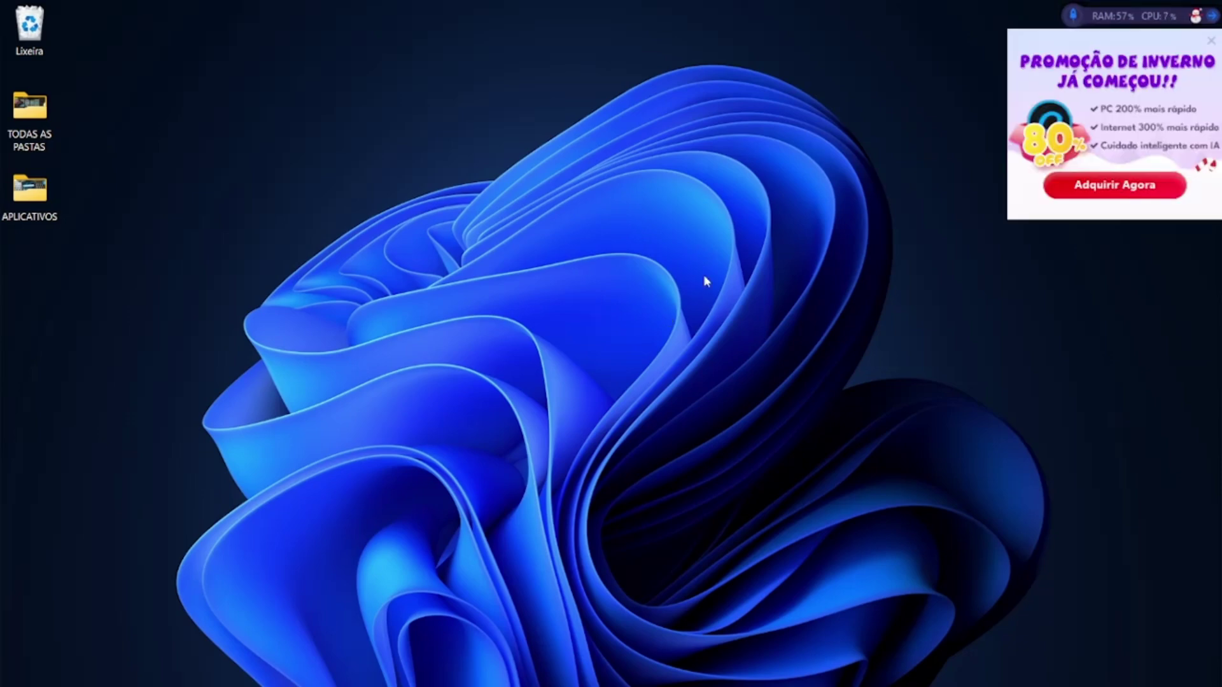
Dismiss the winter promotion pop-up and free up memory with the desktop RAM and CPU monitor.
left_click(1211, 40)
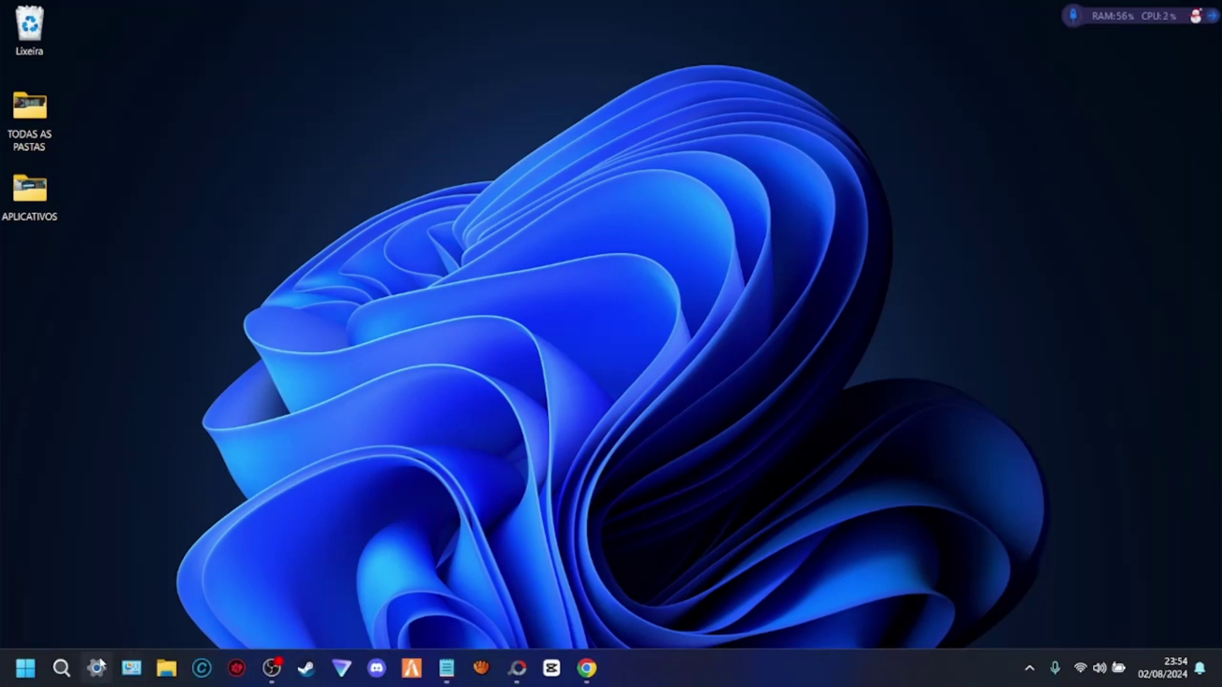
left_click(1074, 19)
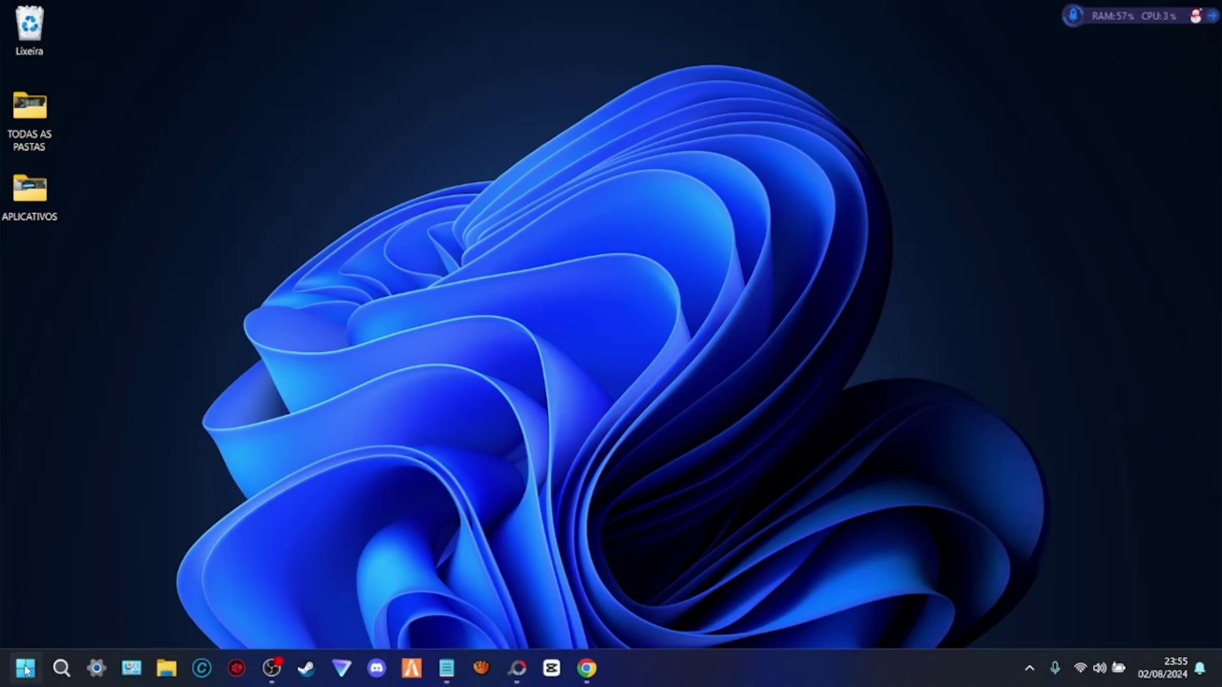
Find Gerenciador de Tarefas through Windows search, open it and maximize its window.
left_click(61, 668)
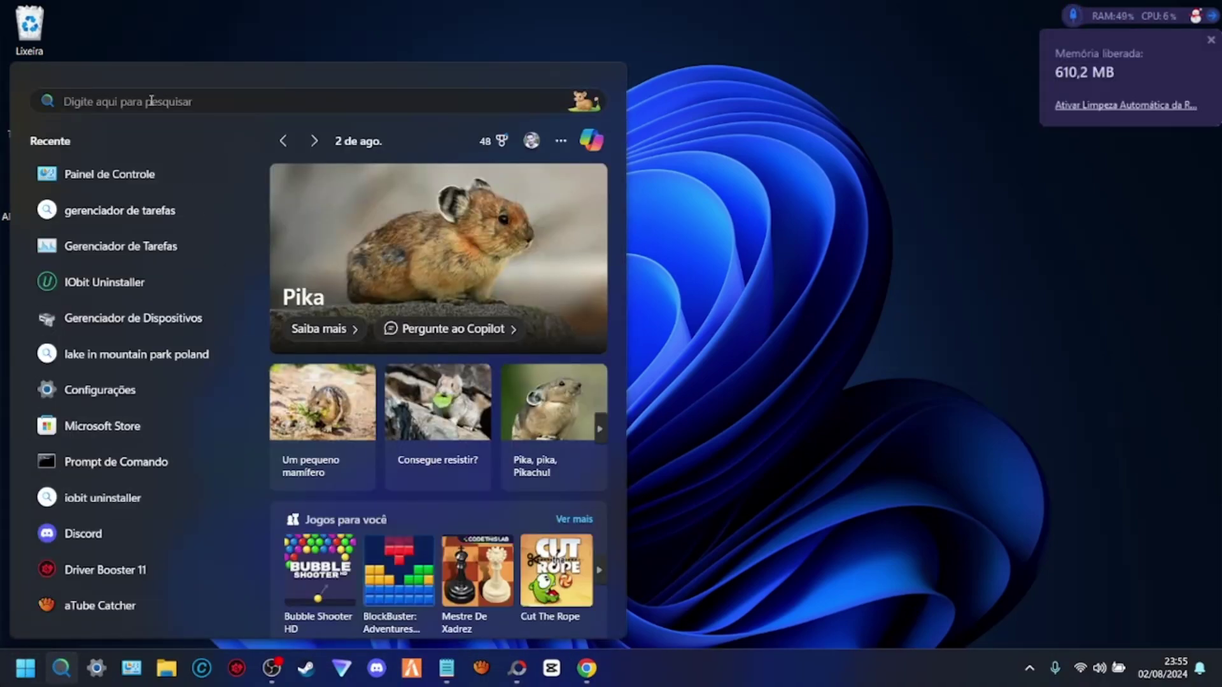
left_click(94, 223)
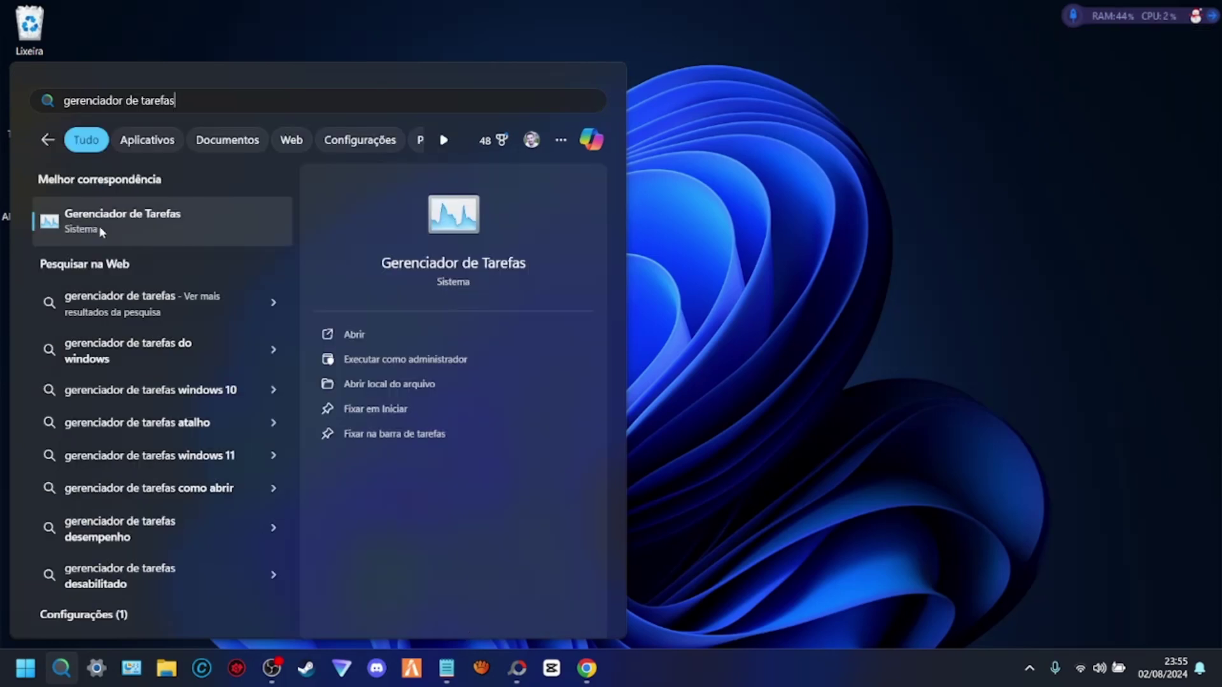
left_click(93, 223)
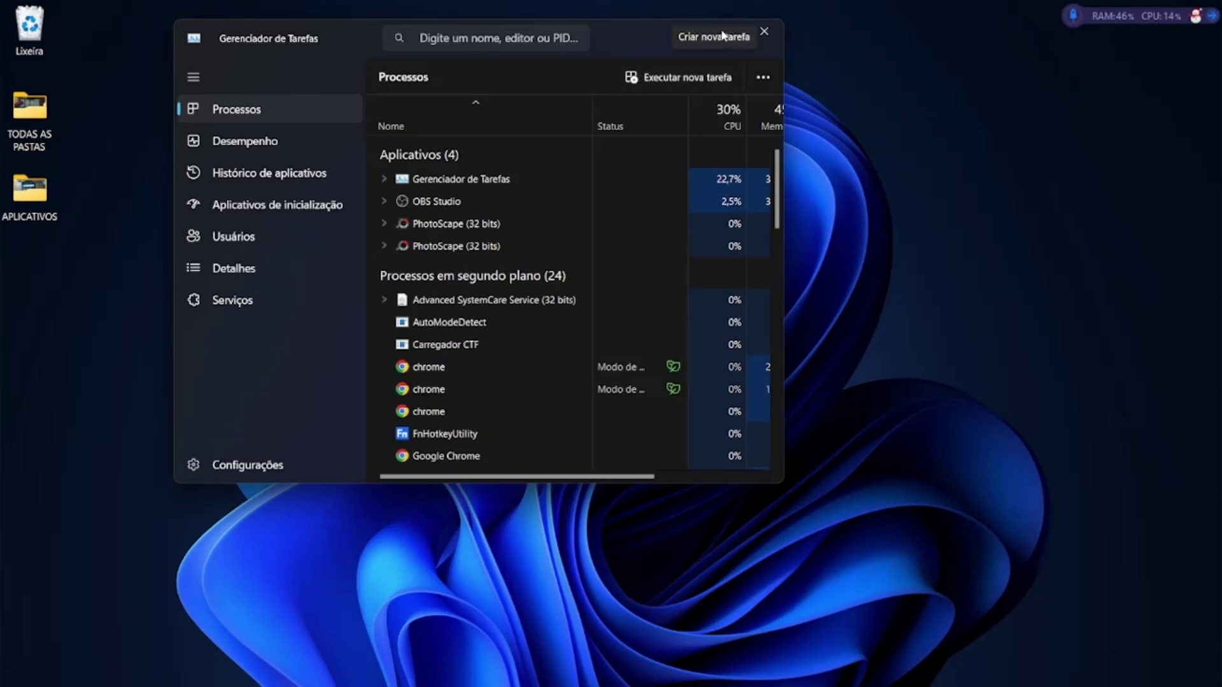
double_click(638, 51)
End the "Cut, convert or merge audio and video" and DAEMON Tools Shell Extensions Helper background processes.
scroll(277, 378, "down", 2)
scroll(277, 379, "down", 3)
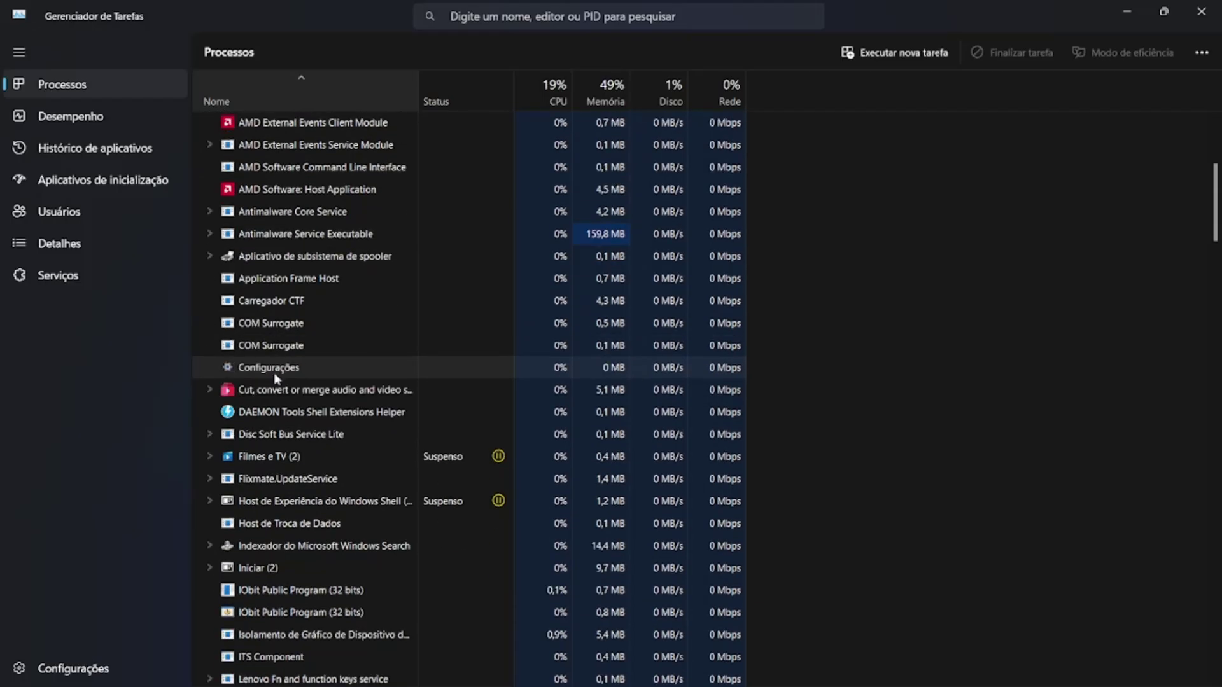
left_click(280, 391)
right_click(277, 393)
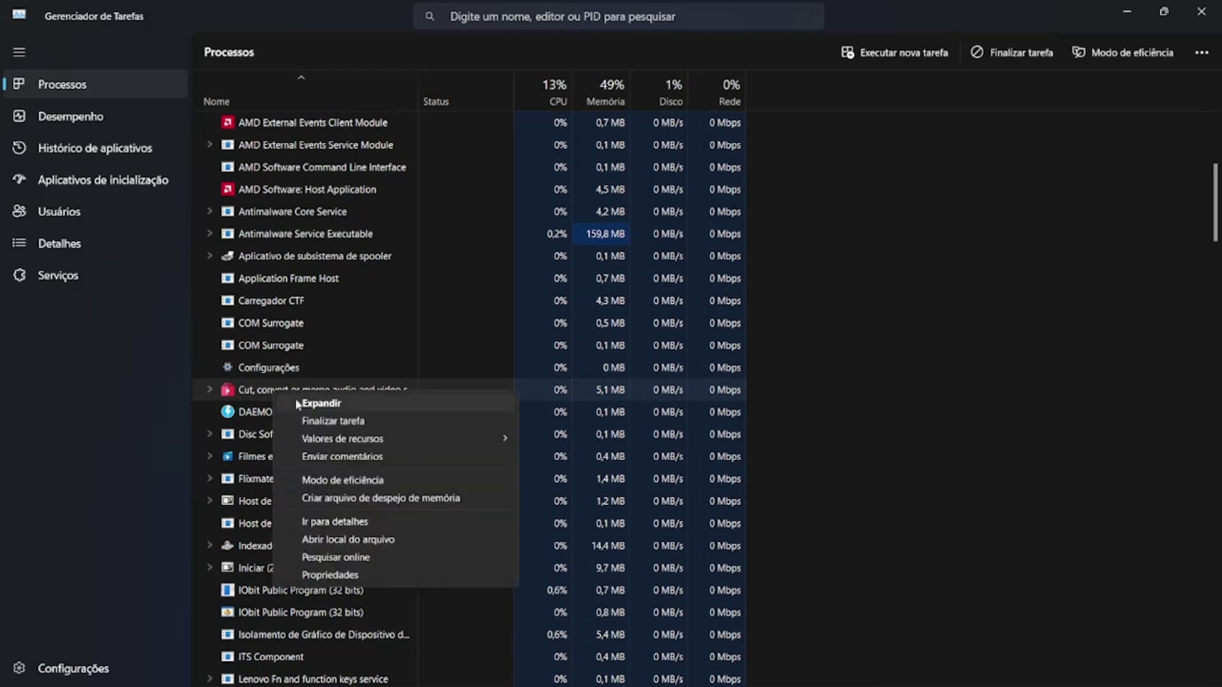
left_click(299, 421)
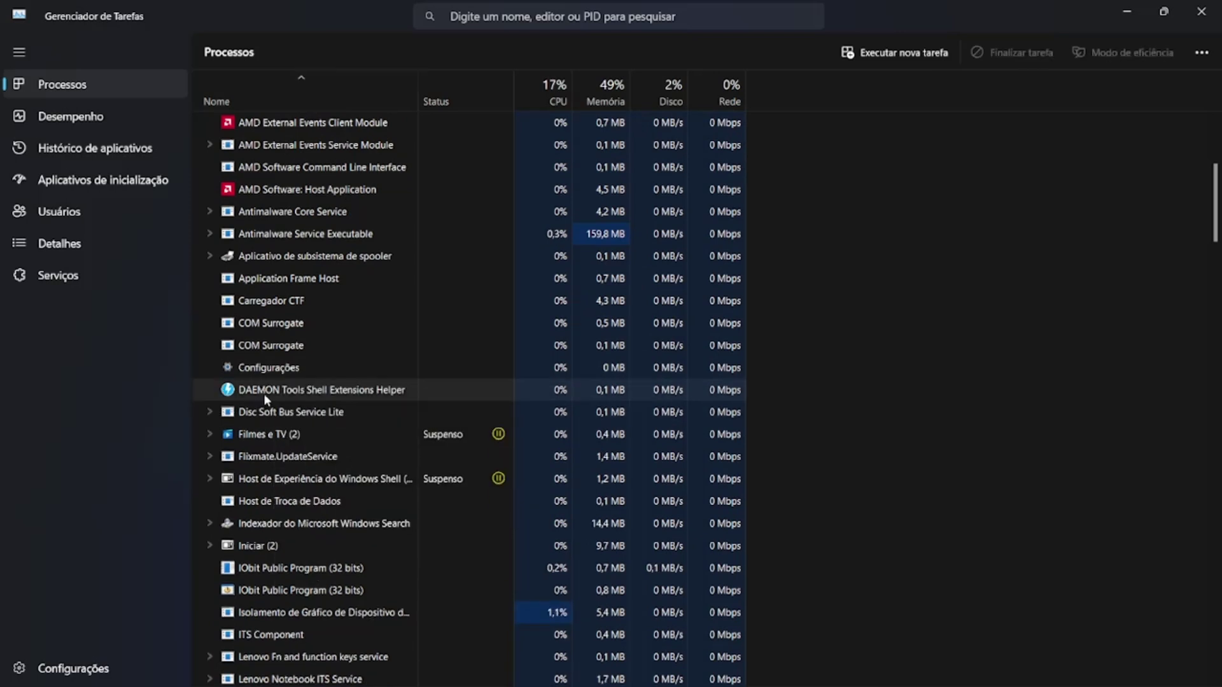
right_click(263, 393)
left_click(320, 409)
End the Filmes e TV and Microsoft Edge background processes.
right_click(280, 417)
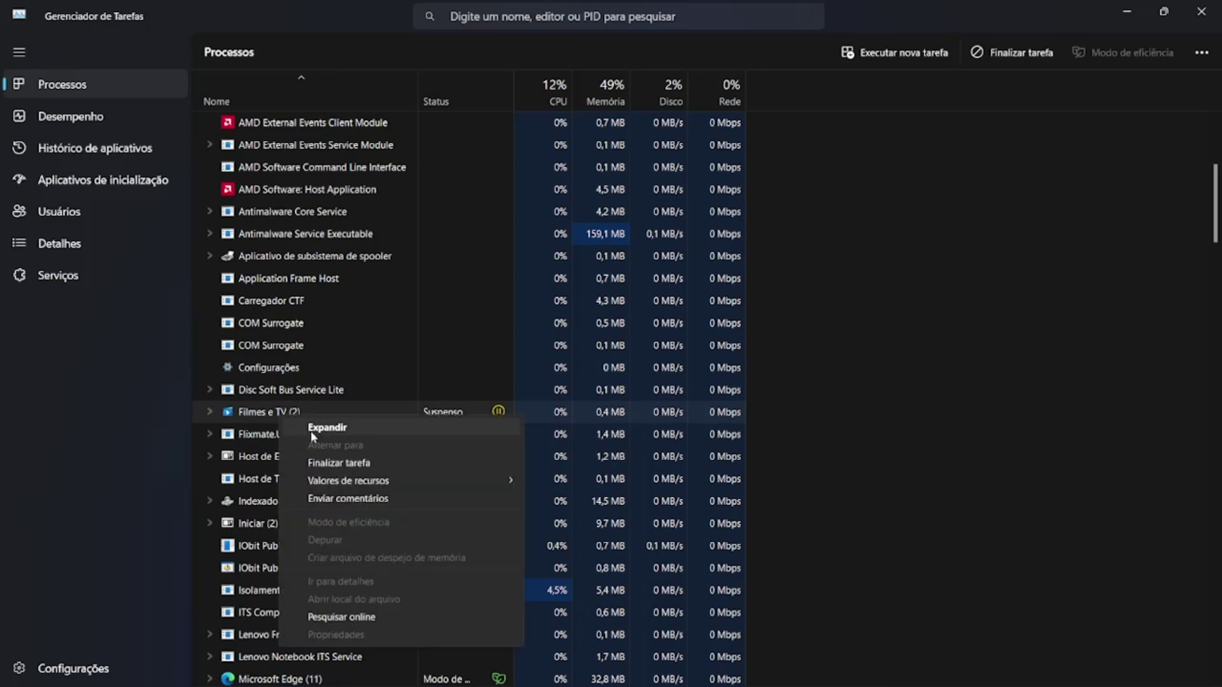
left_click(306, 462)
scroll(304, 428, "down", 4)
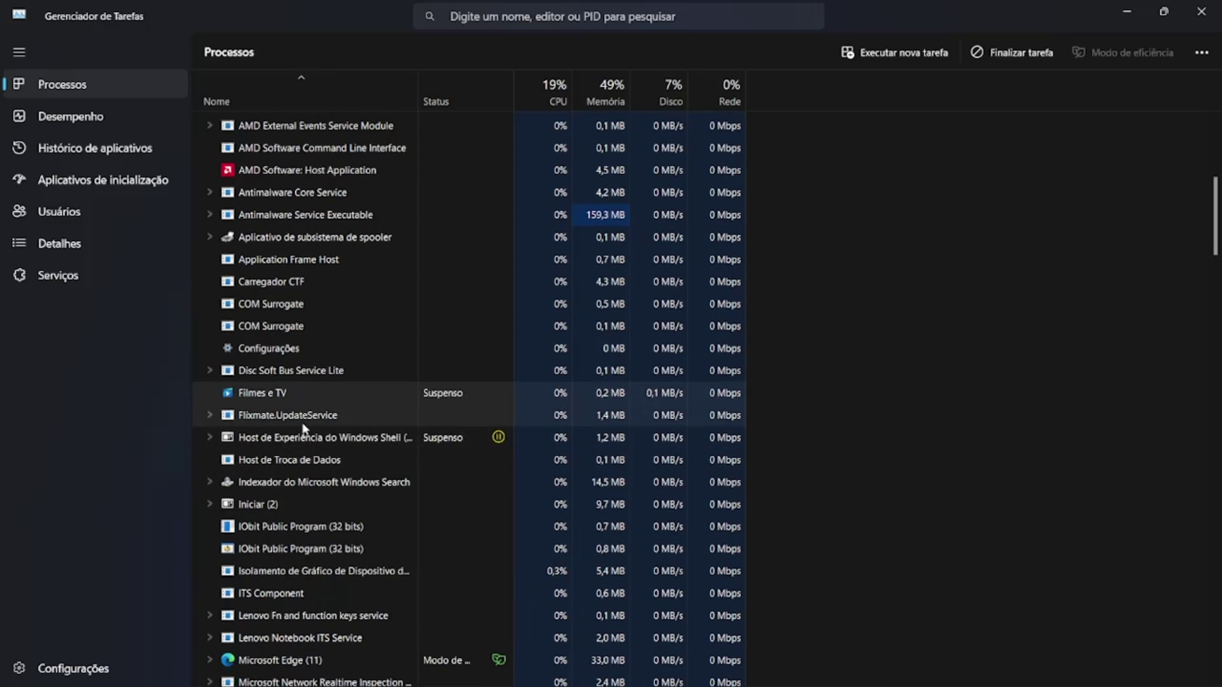
right_click(290, 439)
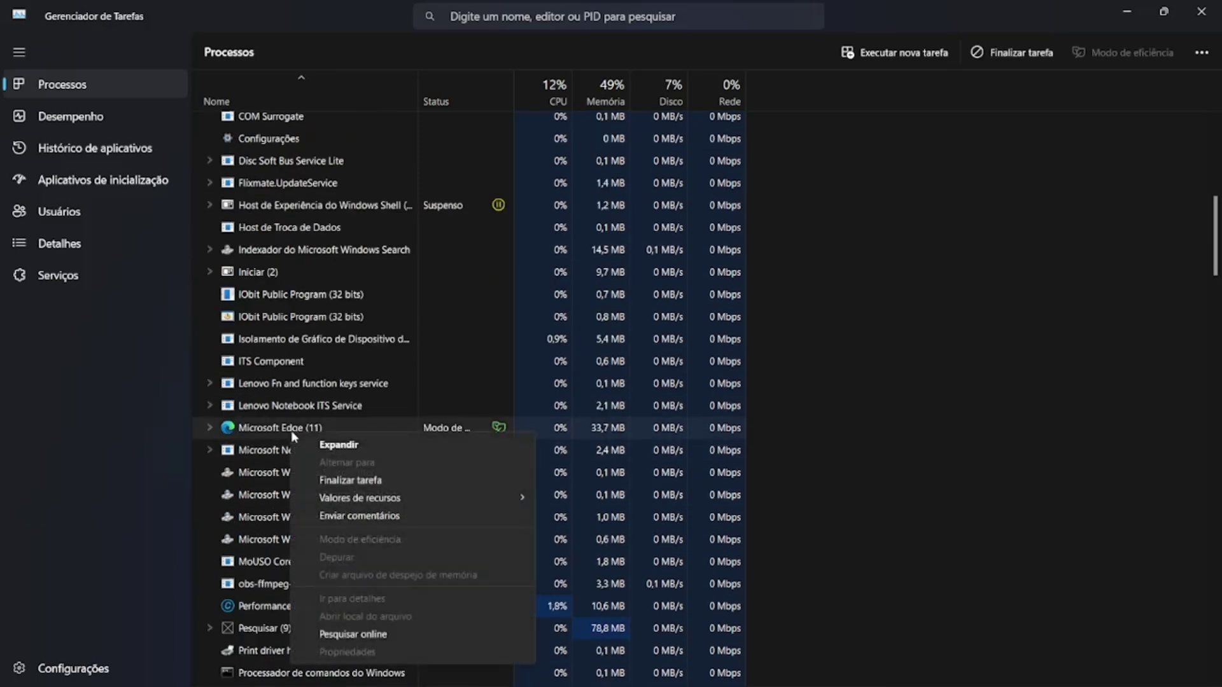
left_click(294, 476)
End the UninstallMonitor (32 bits) background process and check the rest of the process list.
scroll(283, 446, "down", 1)
scroll(282, 446, "down", 9)
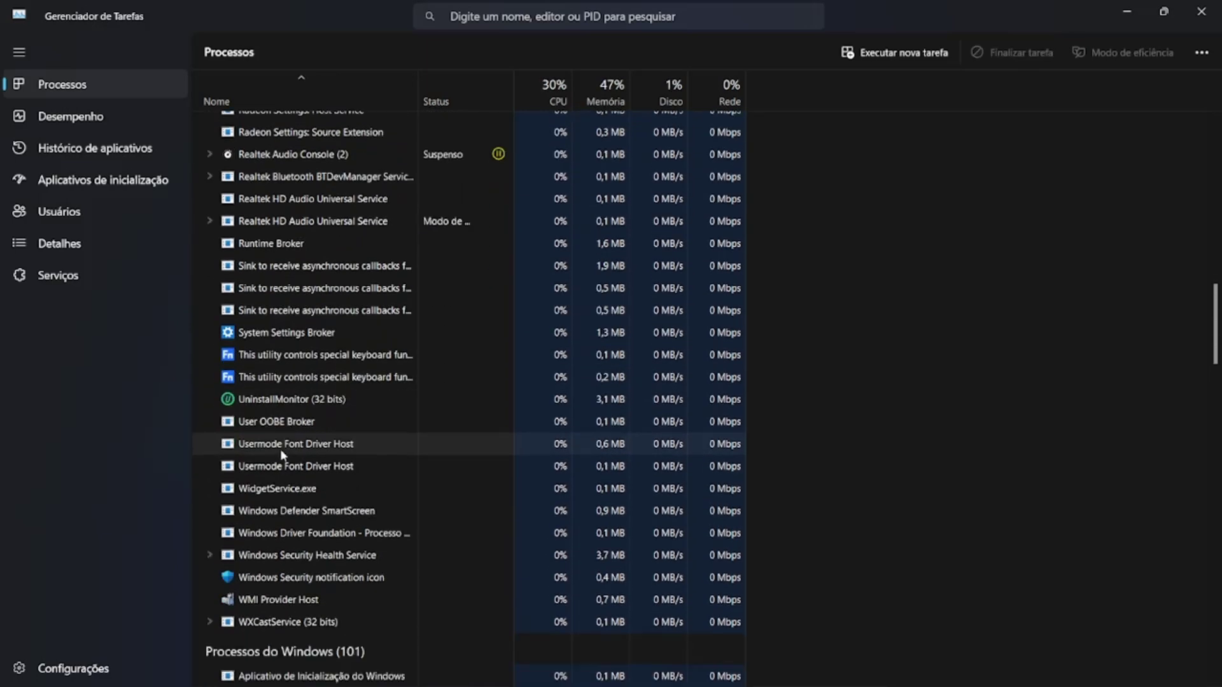
right_click(289, 404)
mouse_move(354, 441)
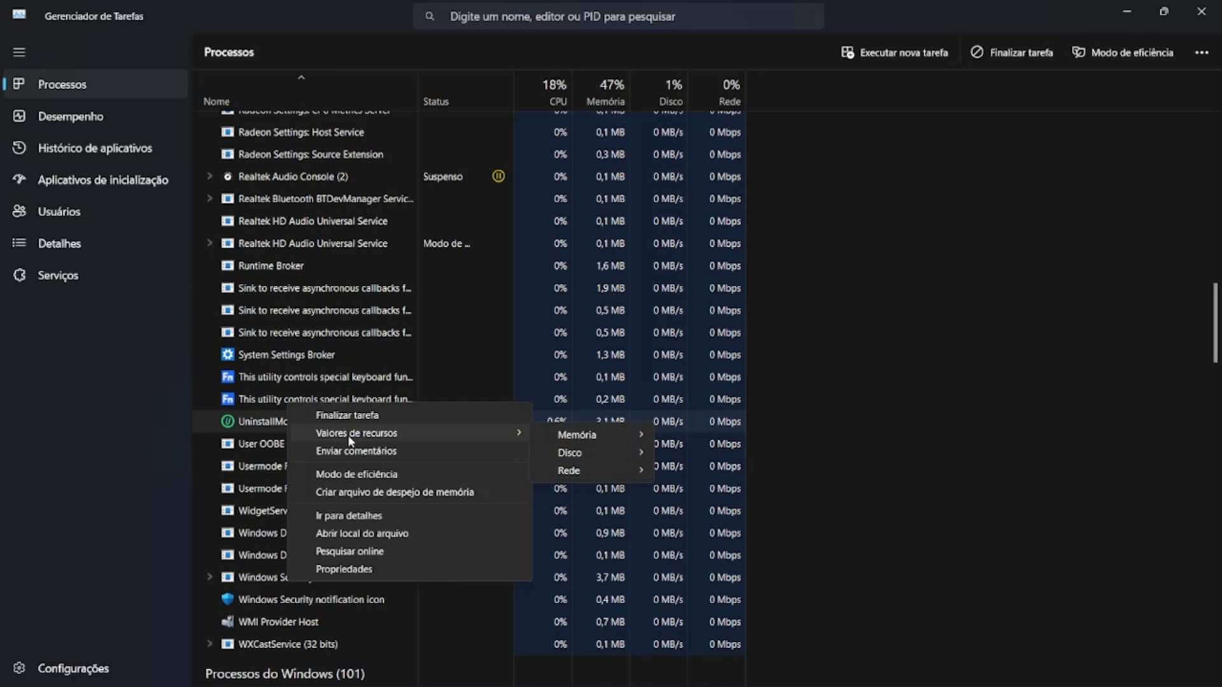
left_click(338, 415)
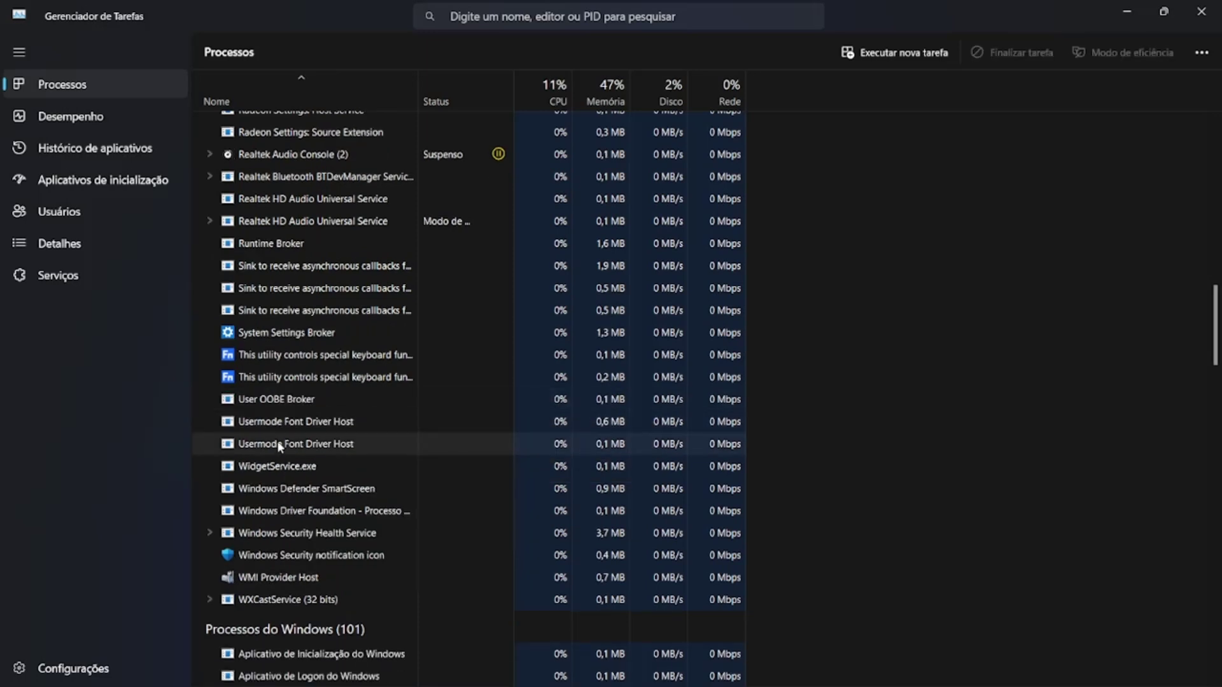
scroll(277, 438, "down", 2)
scroll(278, 467, "down", 1)
scroll(287, 445, "up", 6)
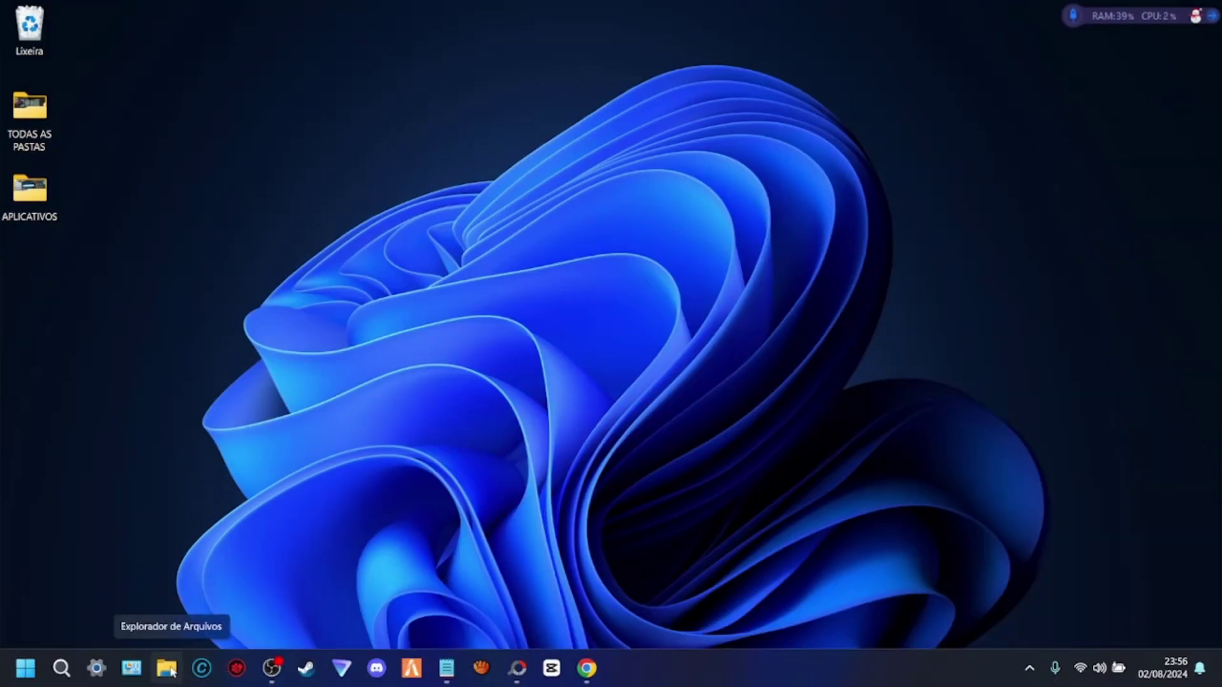
Open the Steam folder inside Arquivos de Programas (x86) on Disco Local (C:) in File Explorer.
left_click(166, 668)
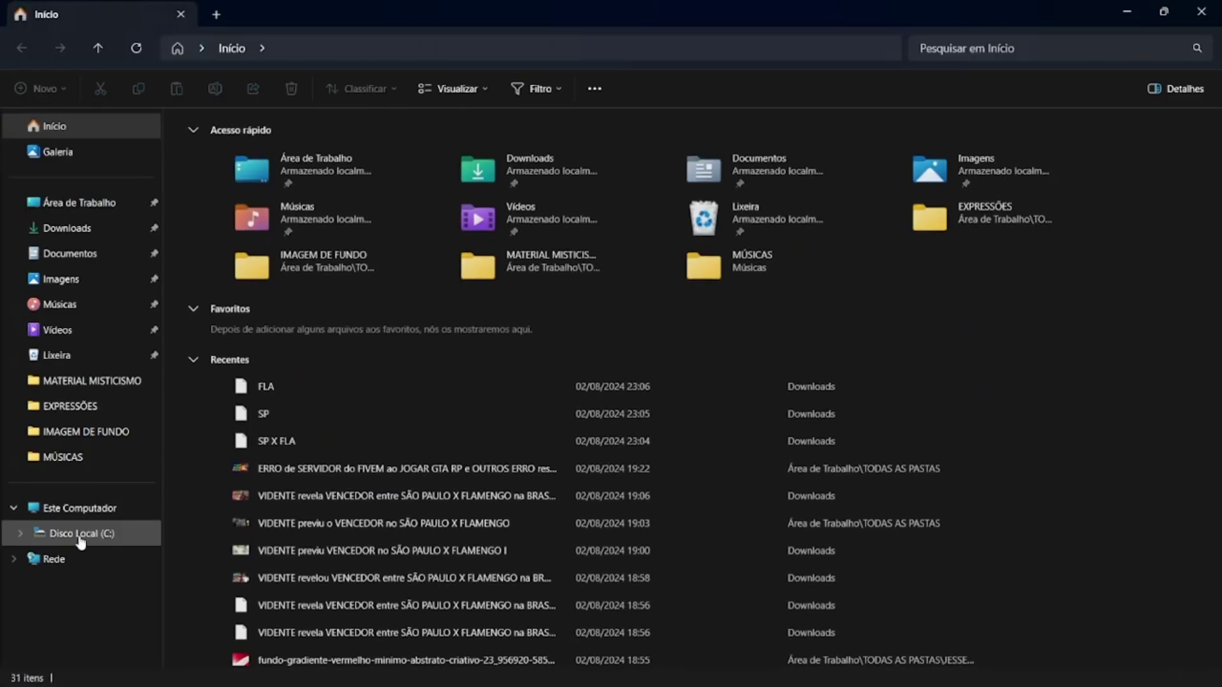
left_click(79, 536)
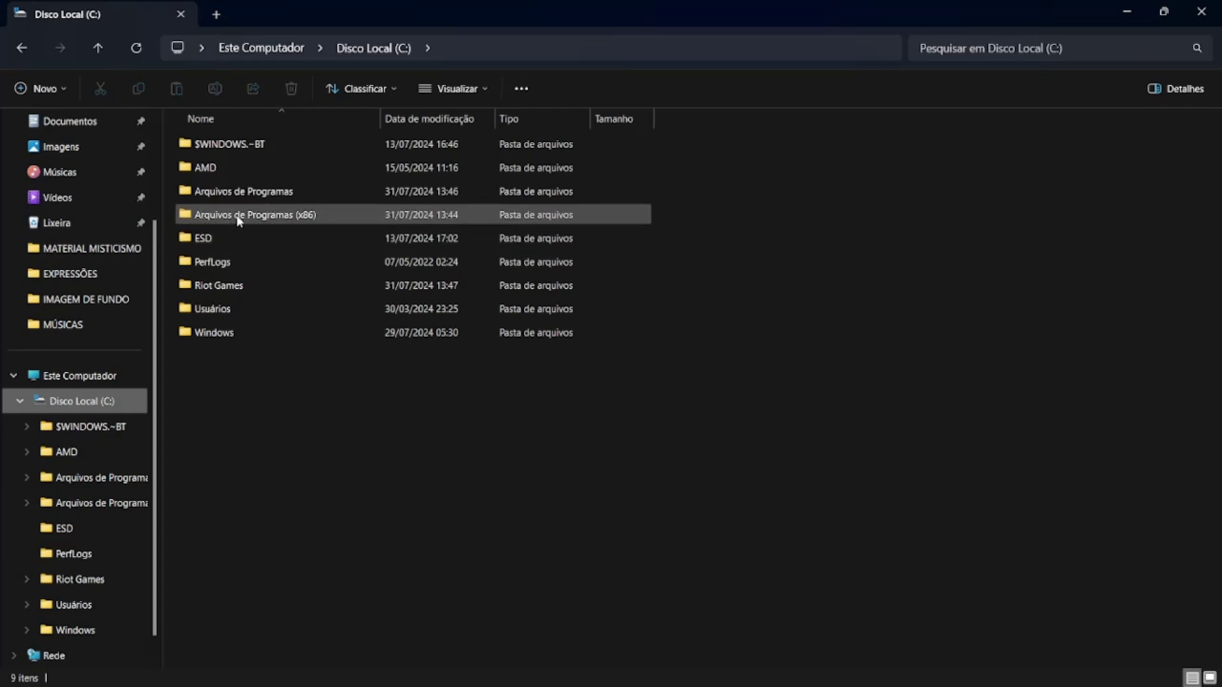
mouse_move(230, 220)
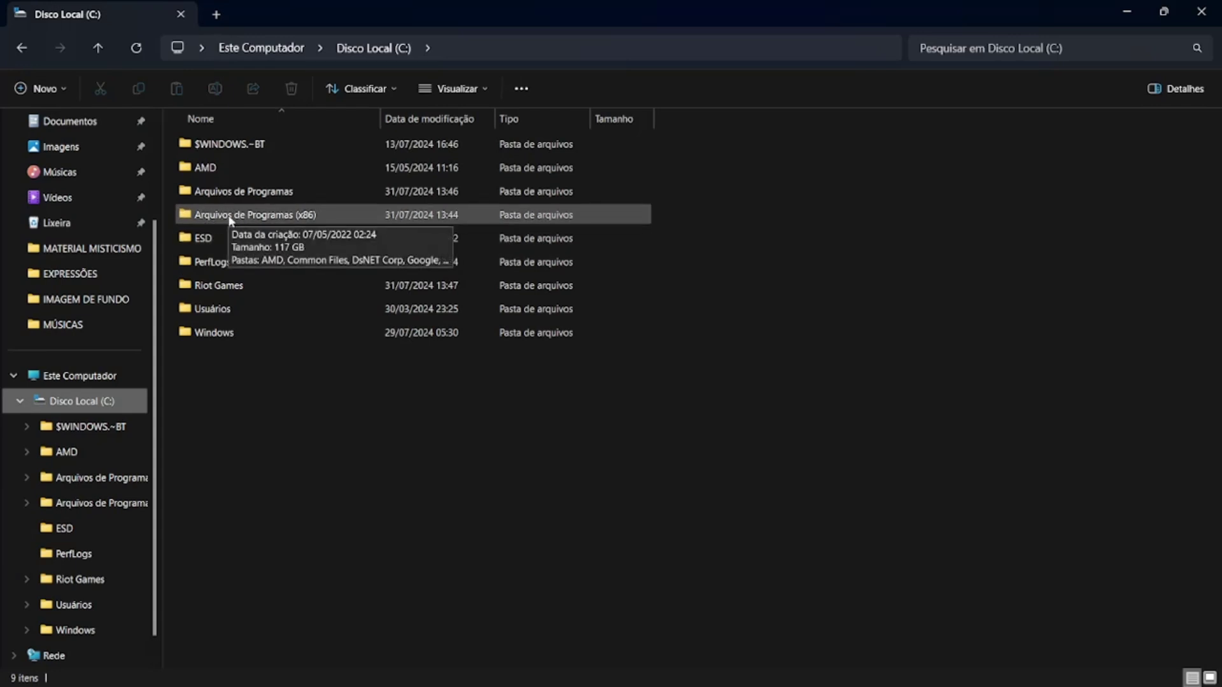
double_click(284, 218)
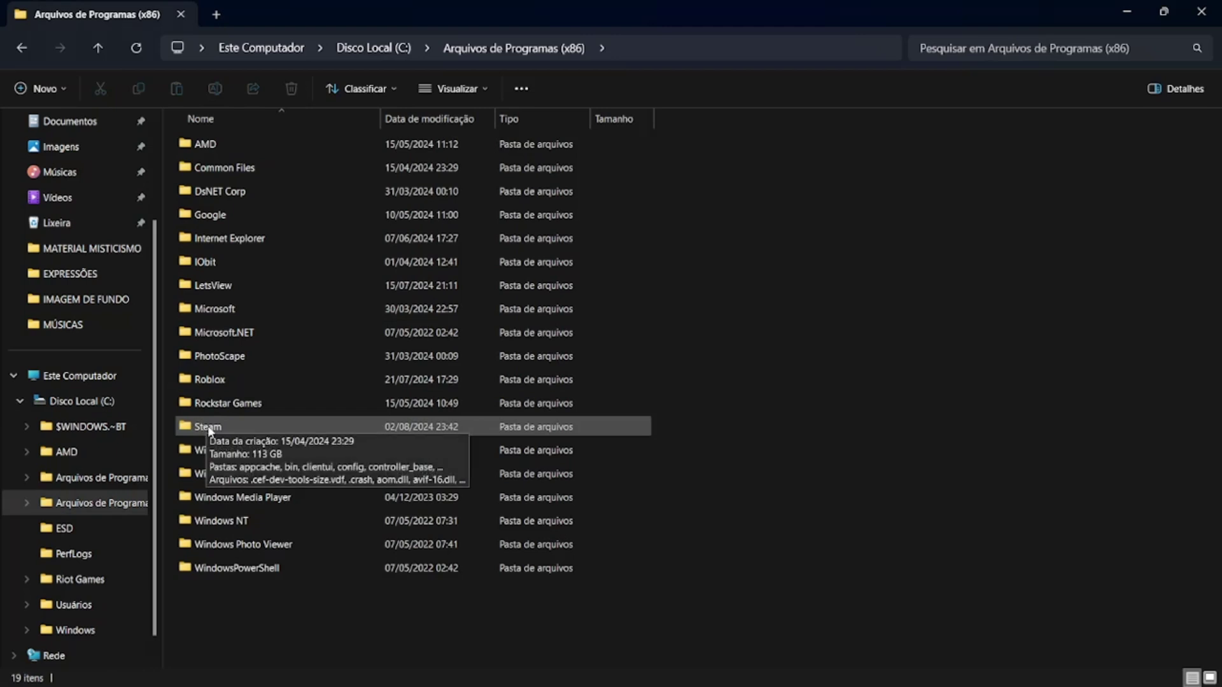
double_click(210, 426)
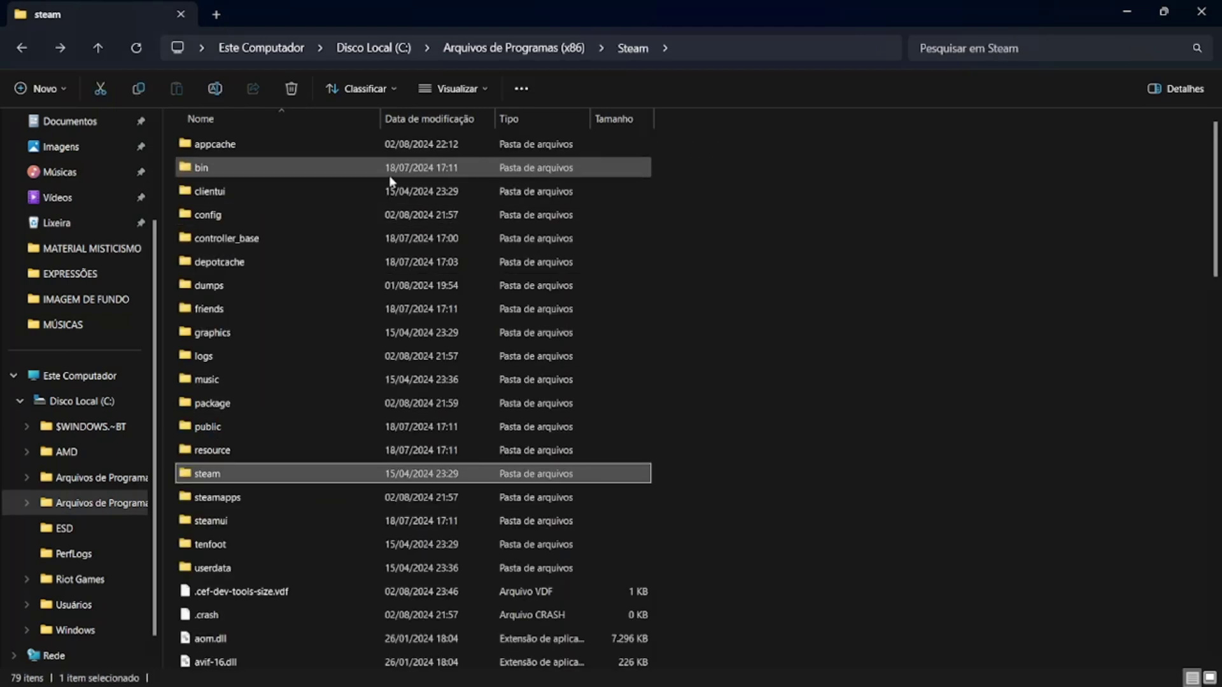
Open the properties of the steam application file and move the dialog toward the middle of the desktop.
scroll(253, 426, "down", 8)
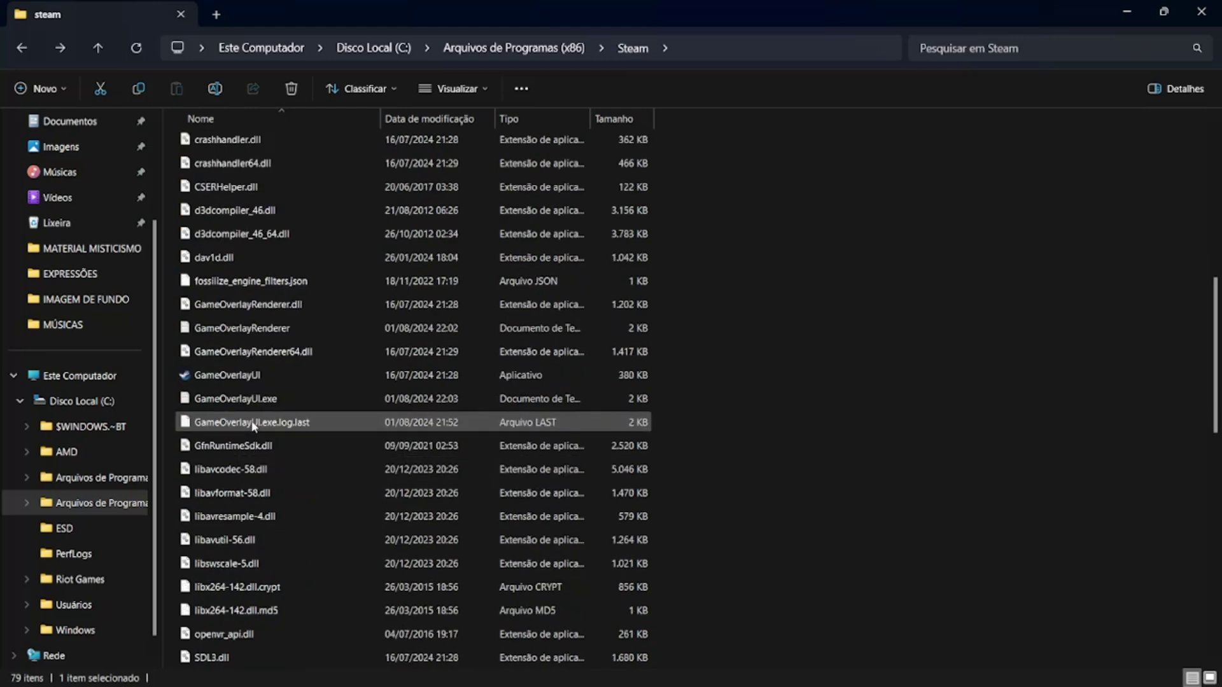
scroll(252, 424, "down", 4)
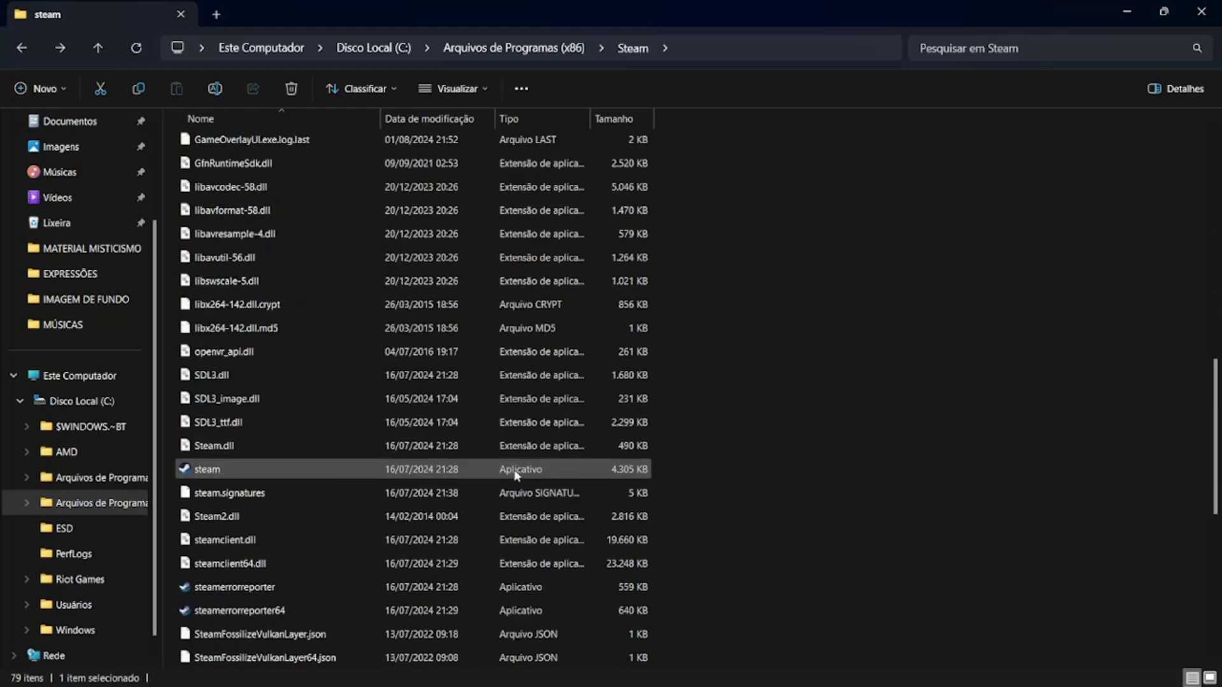
left_click(225, 470)
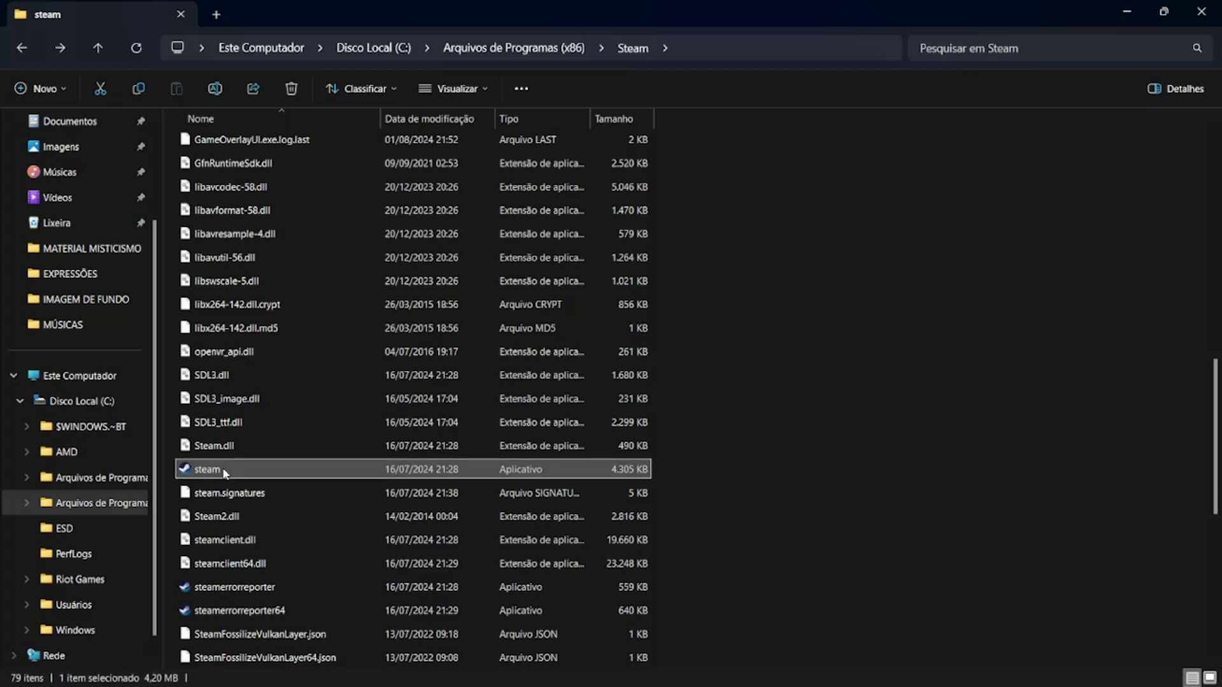
right_click(224, 468)
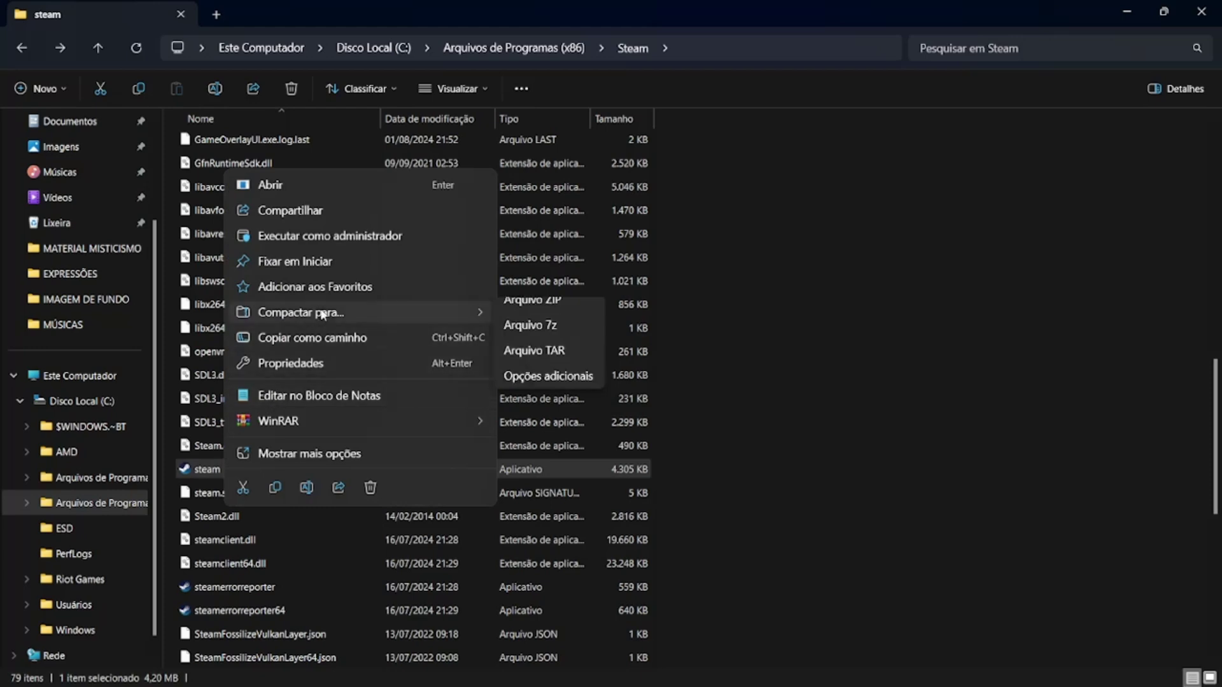
left_click(290, 364)
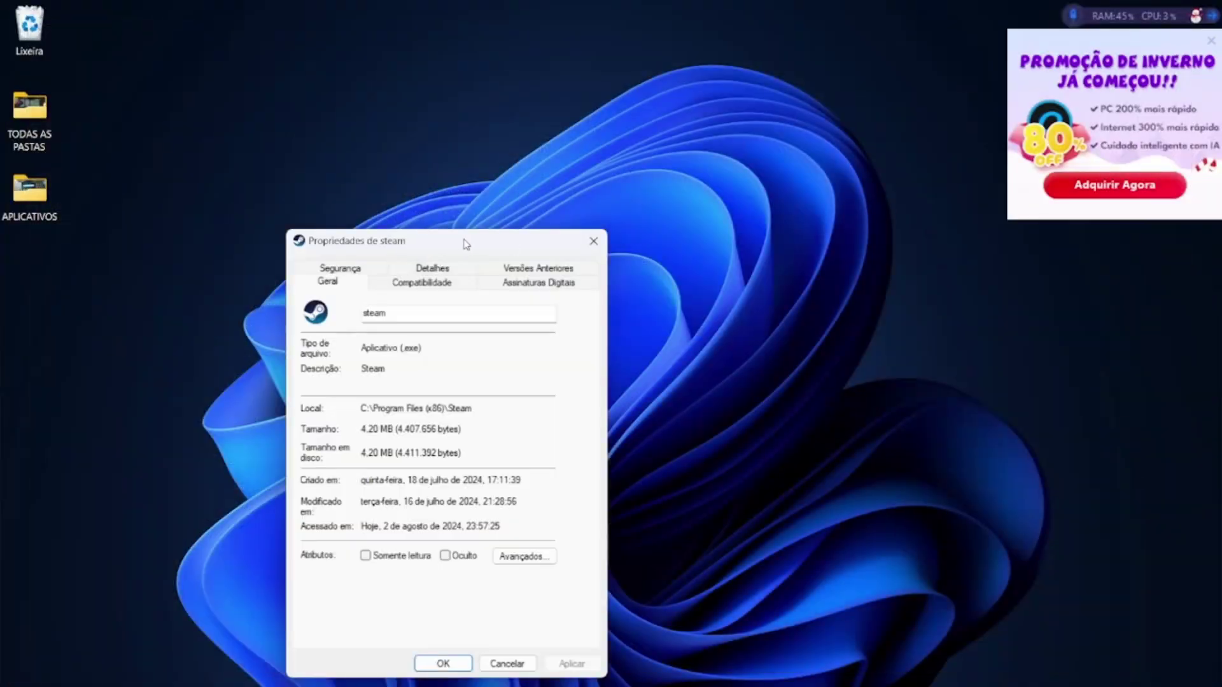
left_click_drag(466, 244, 611, 140)
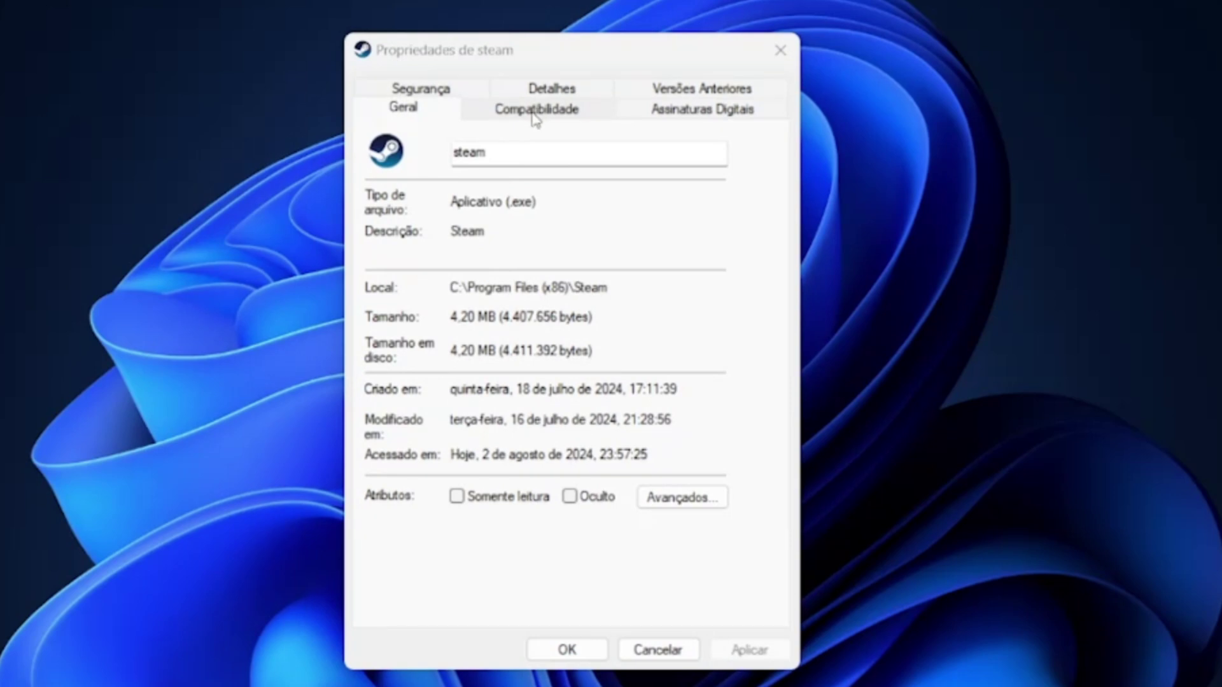
Set steam to run in Windows 8 compatibility mode and as administrator, applying and accepting the properties.
left_click(534, 115)
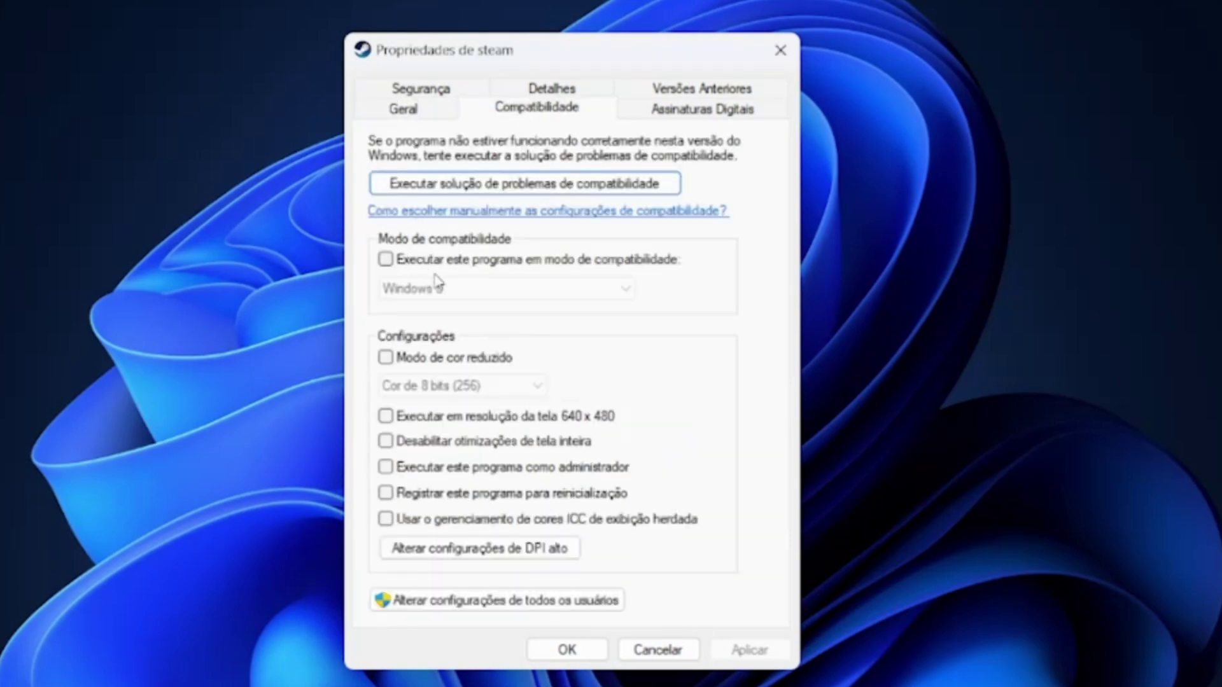
left_click(386, 260)
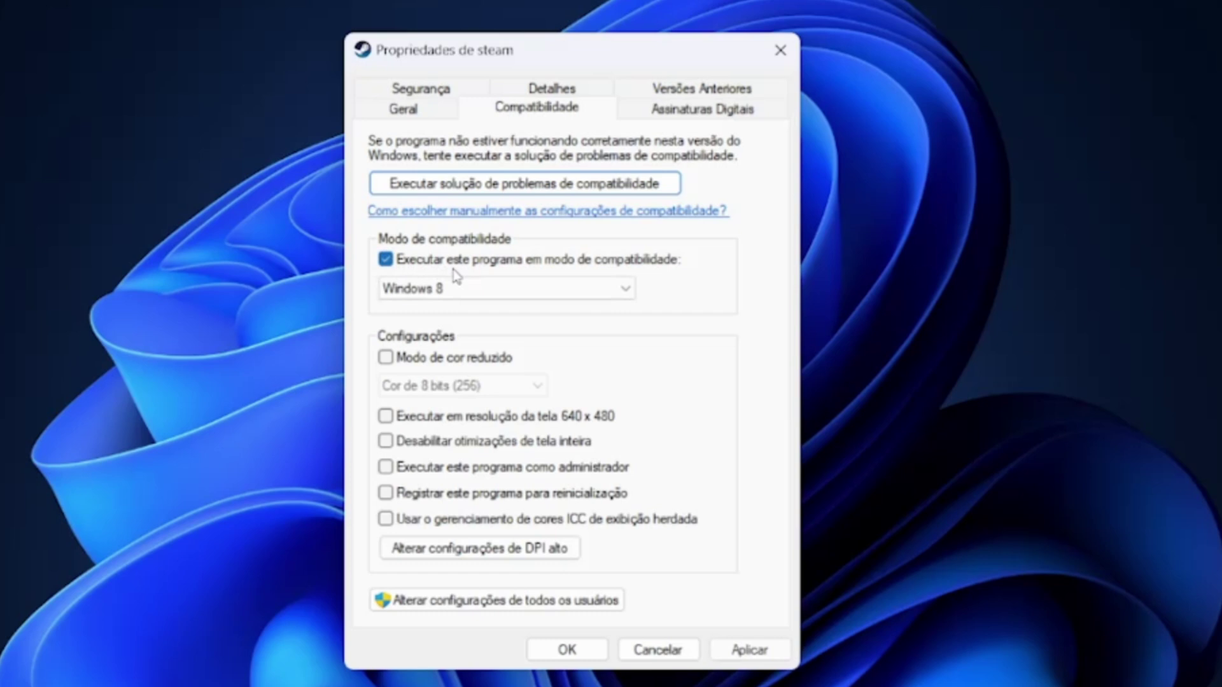
left_click(386, 467)
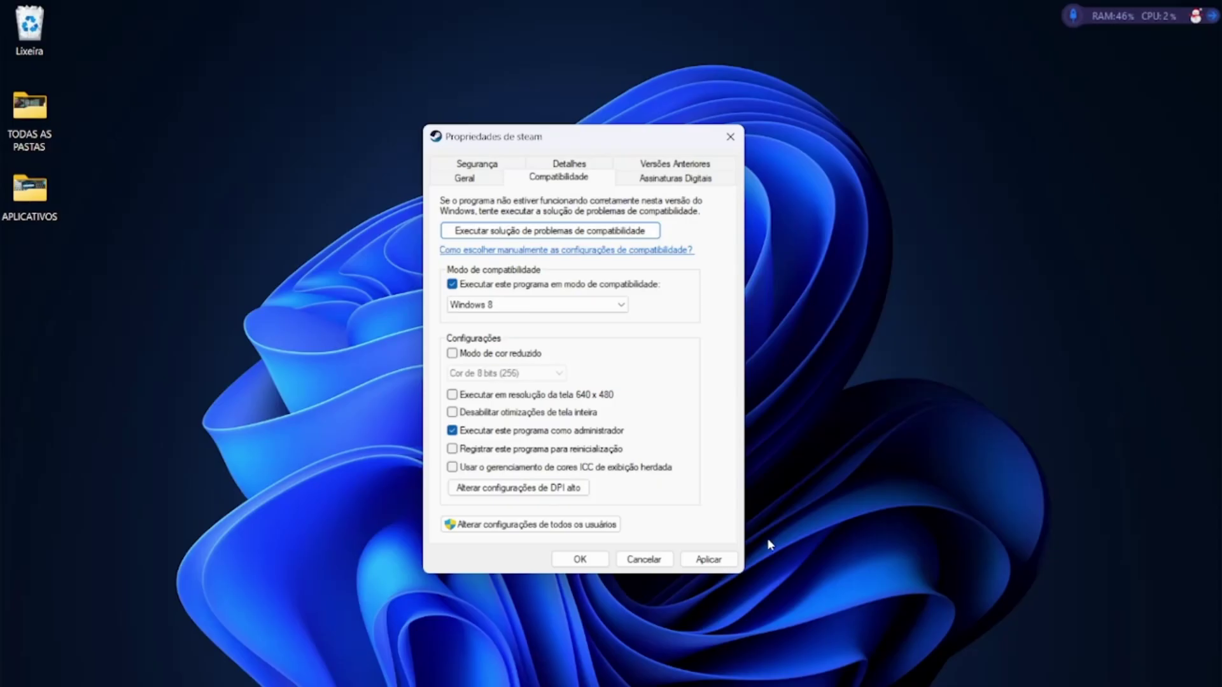
left_click(749, 650)
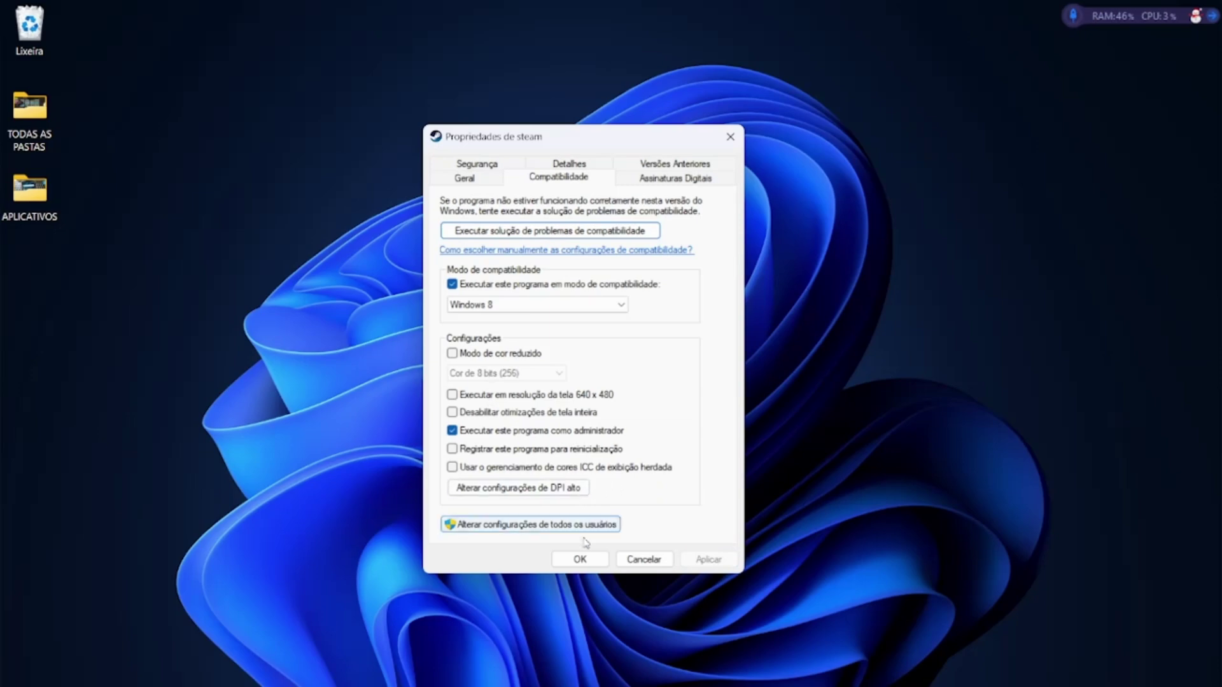
left_click(579, 559)
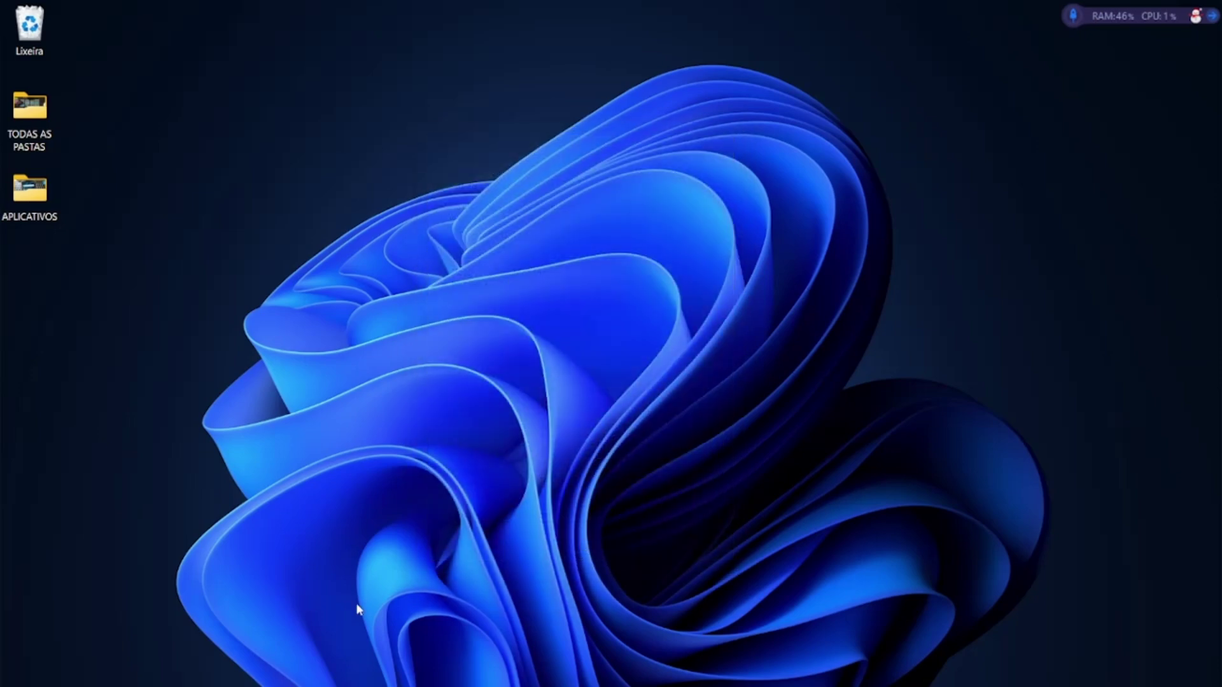
Open the userdata folder inside the Steam installation folder and select the account folder it contains.
left_click(311, 668)
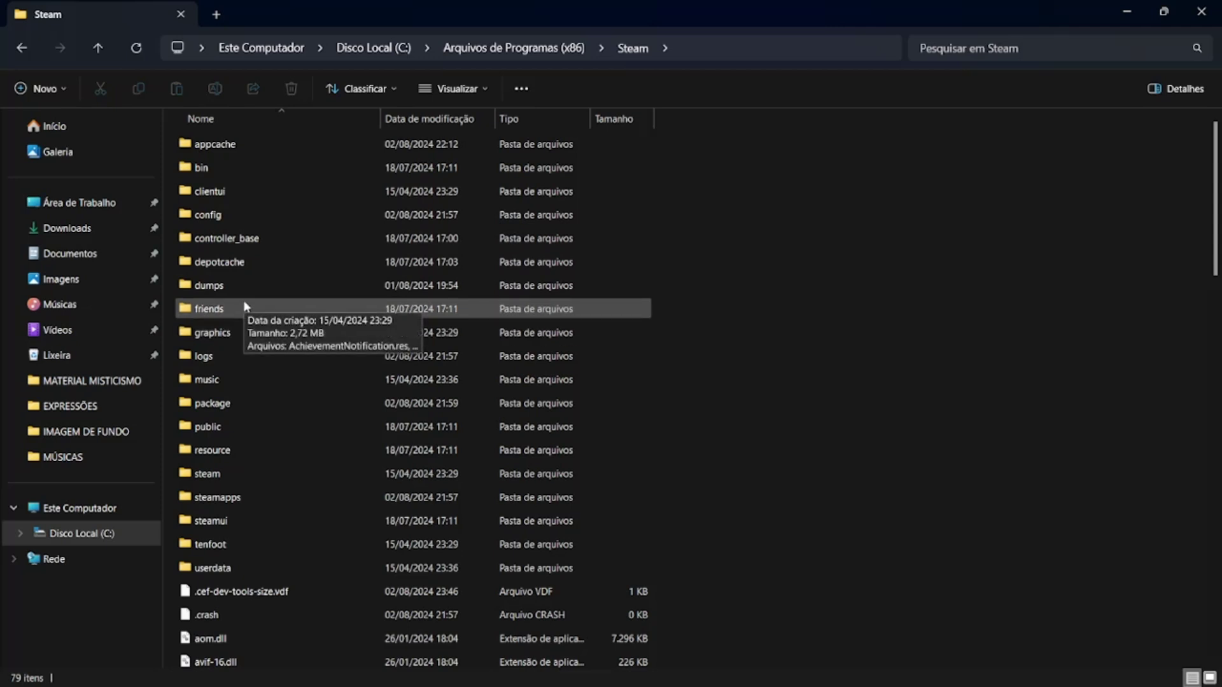
scroll(234, 400, "down", 3)
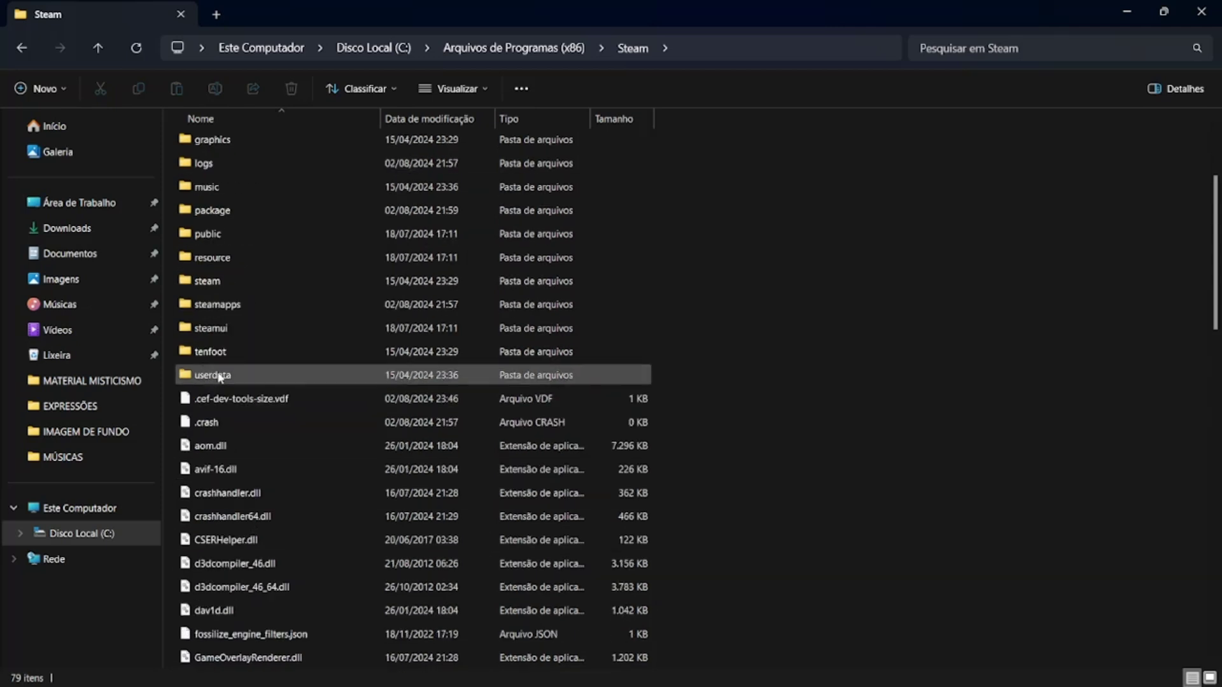
double_click(219, 376)
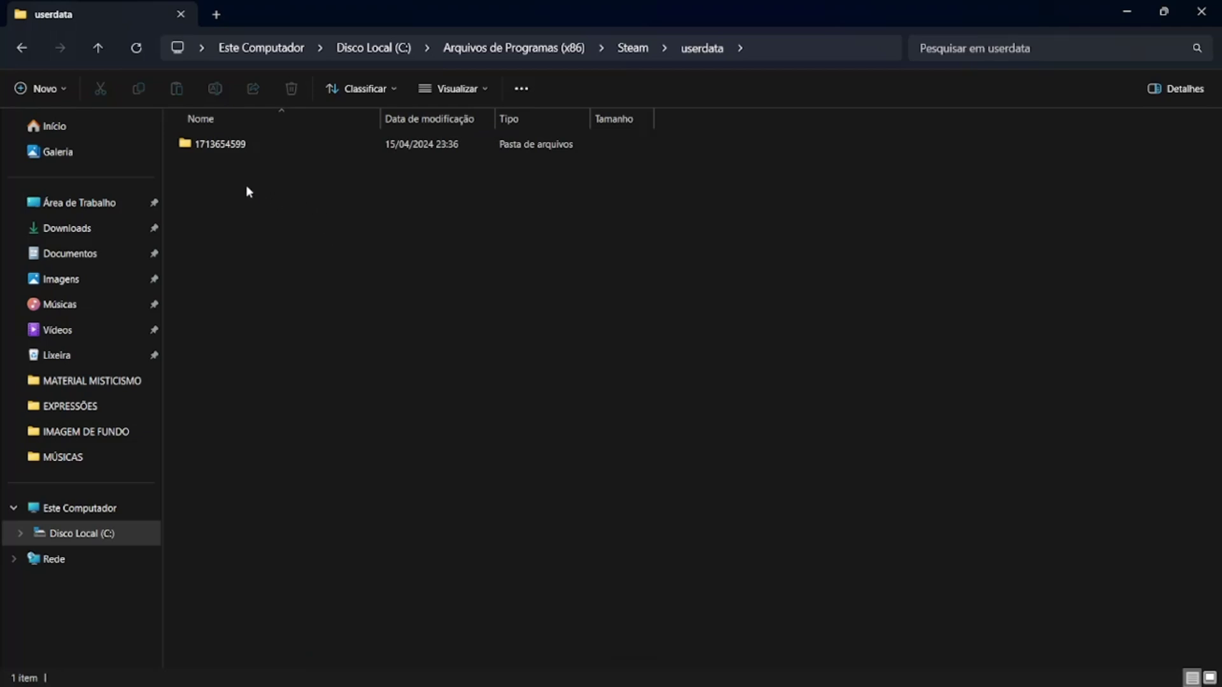
left_click(255, 144)
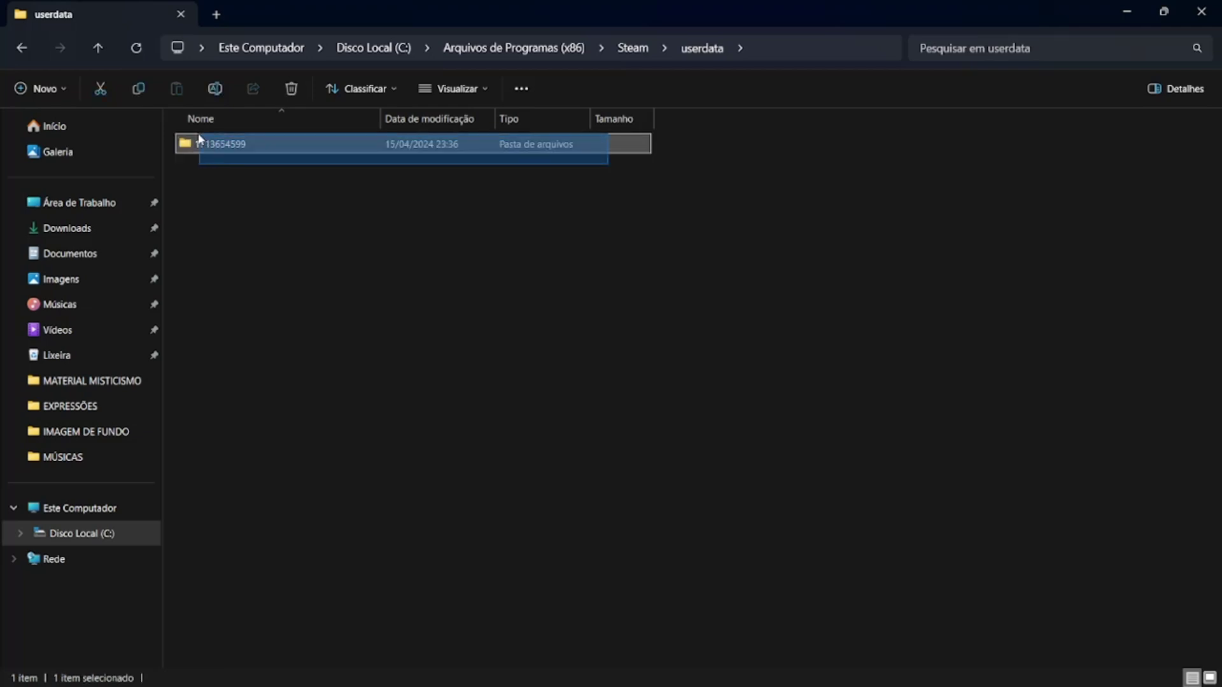
left_click_drag(613, 181, 233, 150)
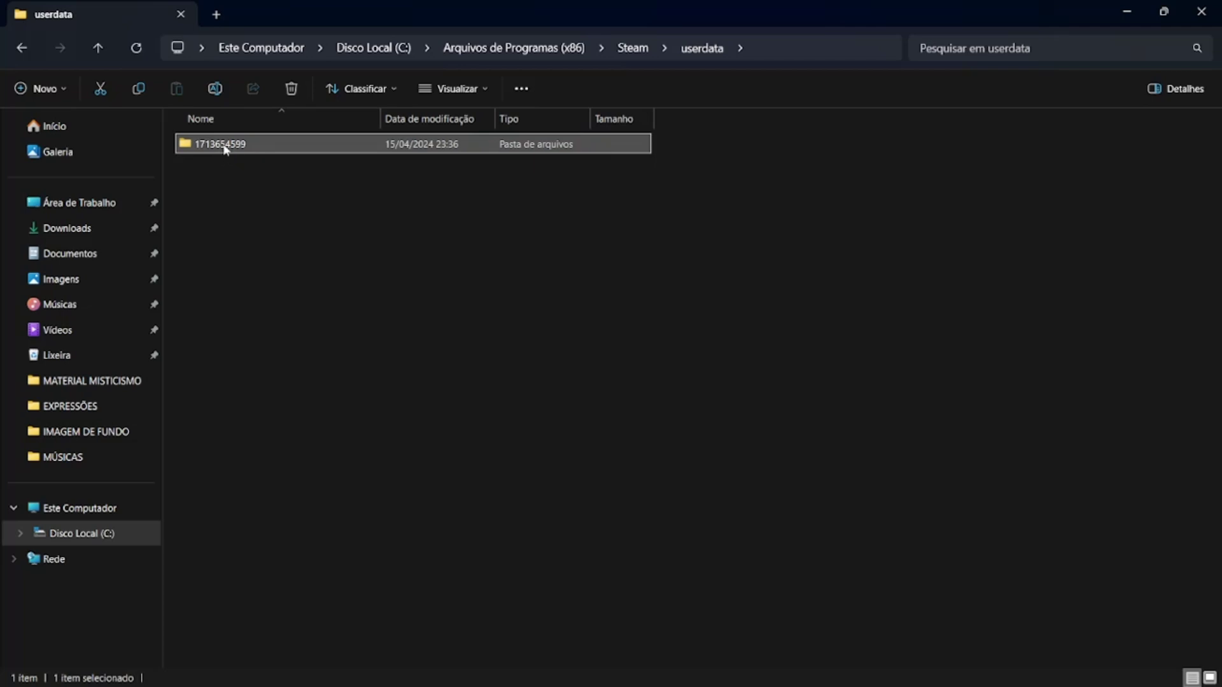
Open the config folder inside the account folder and select its contents.
mouse_move(225, 148)
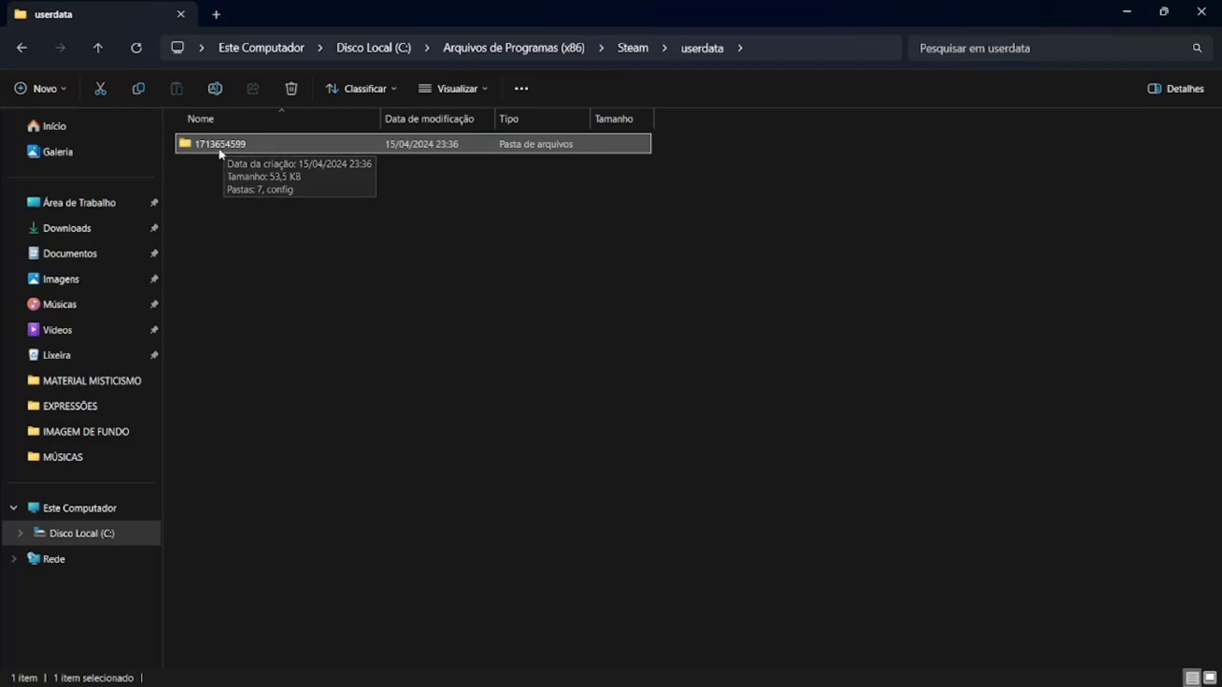
double_click(219, 147)
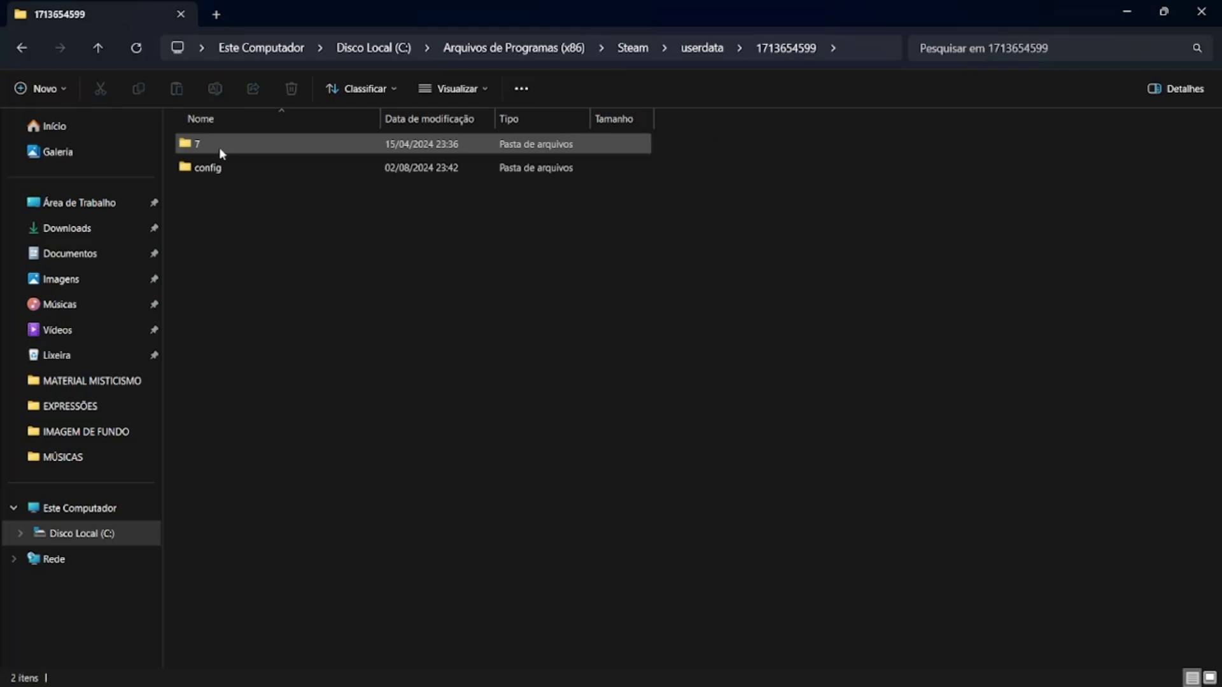
double_click(210, 170)
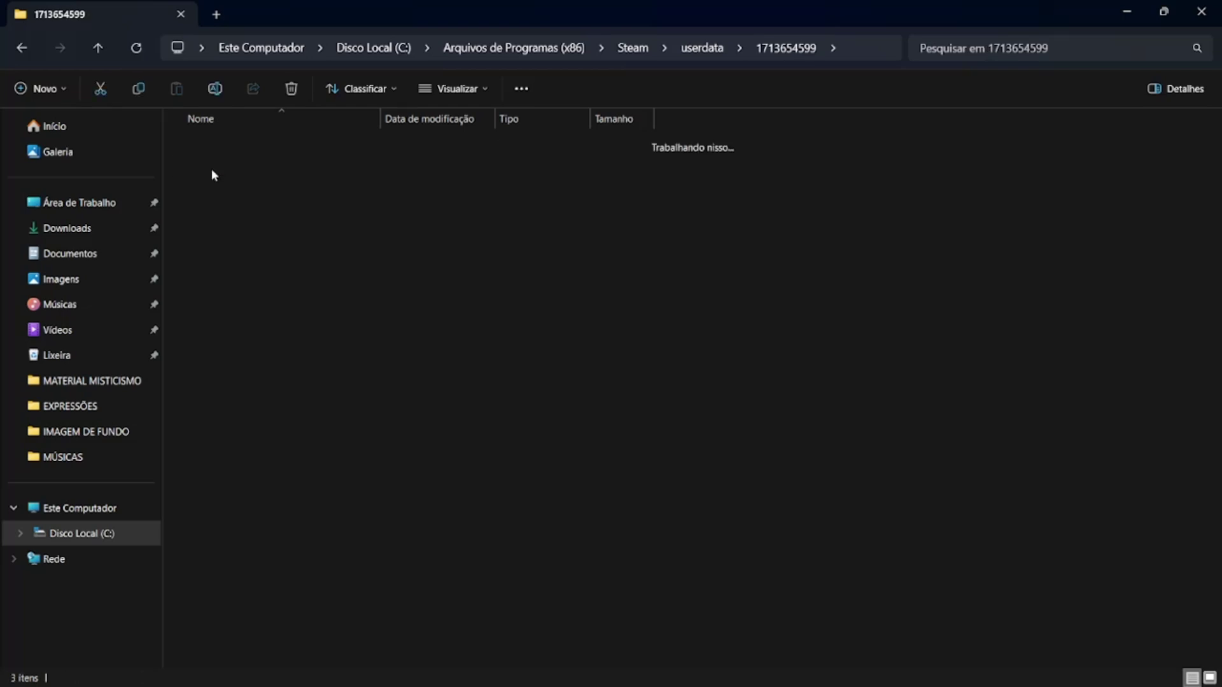
left_click_drag(200, 211, 300, 188)
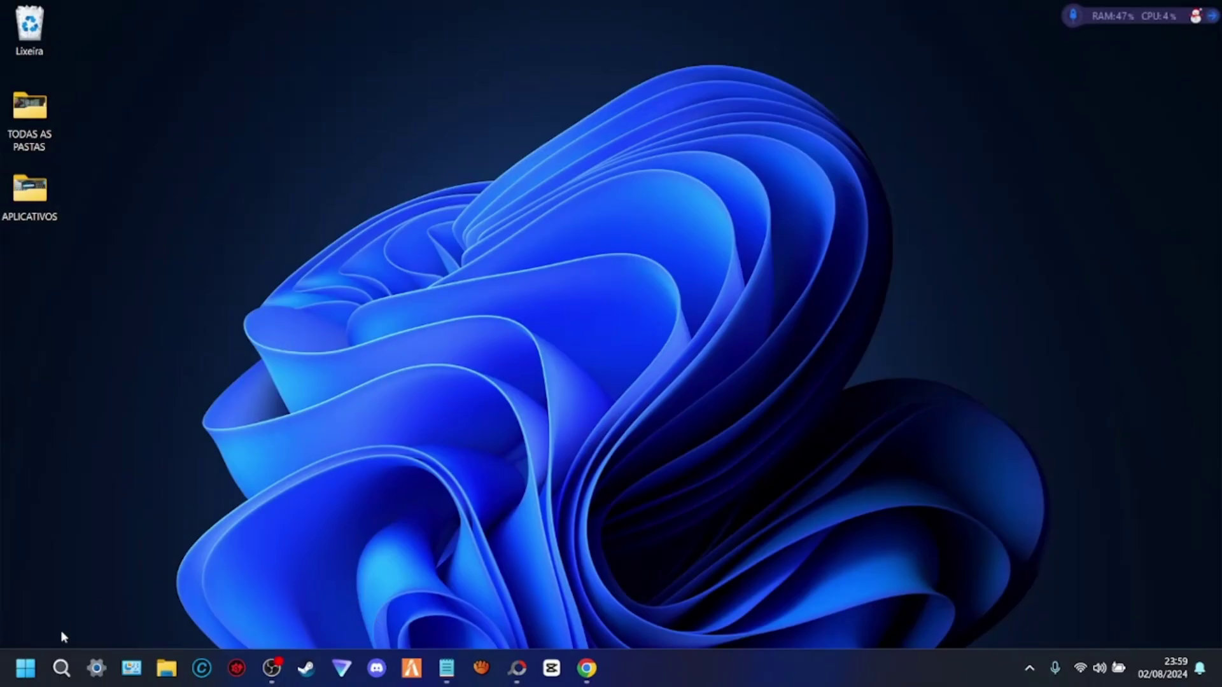
Return to the desktop and continue starting Steam past the compatibility mode warning.
left_click(27, 669)
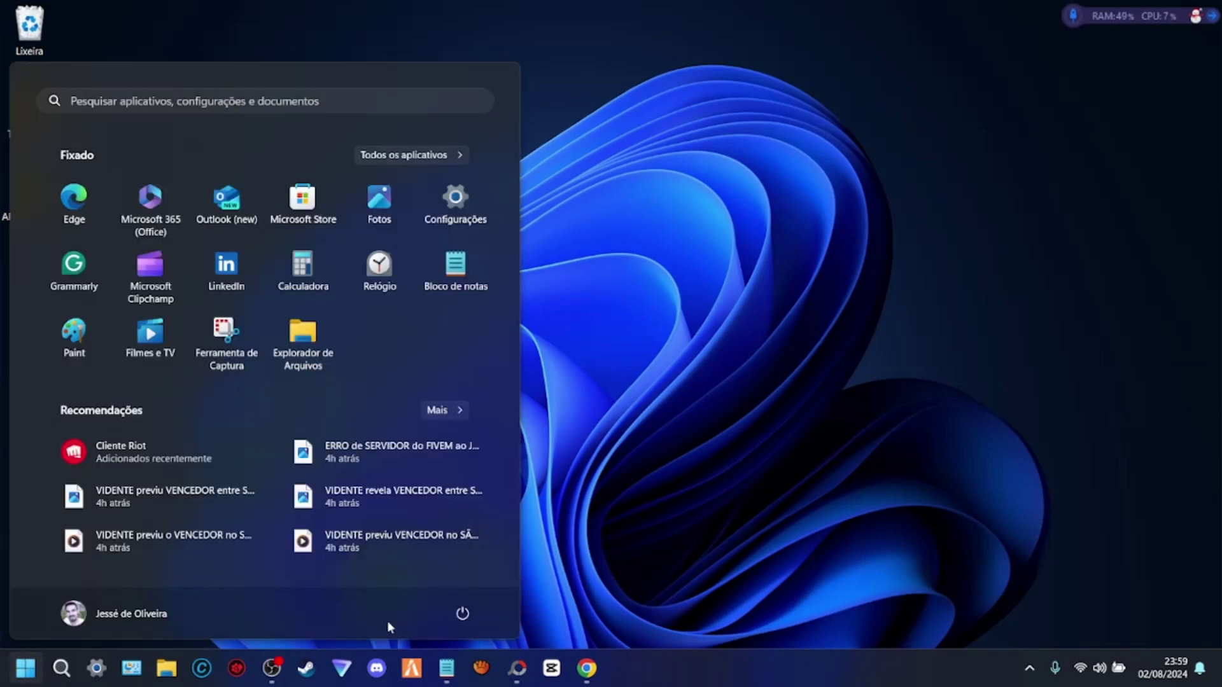
left_click(730, 529)
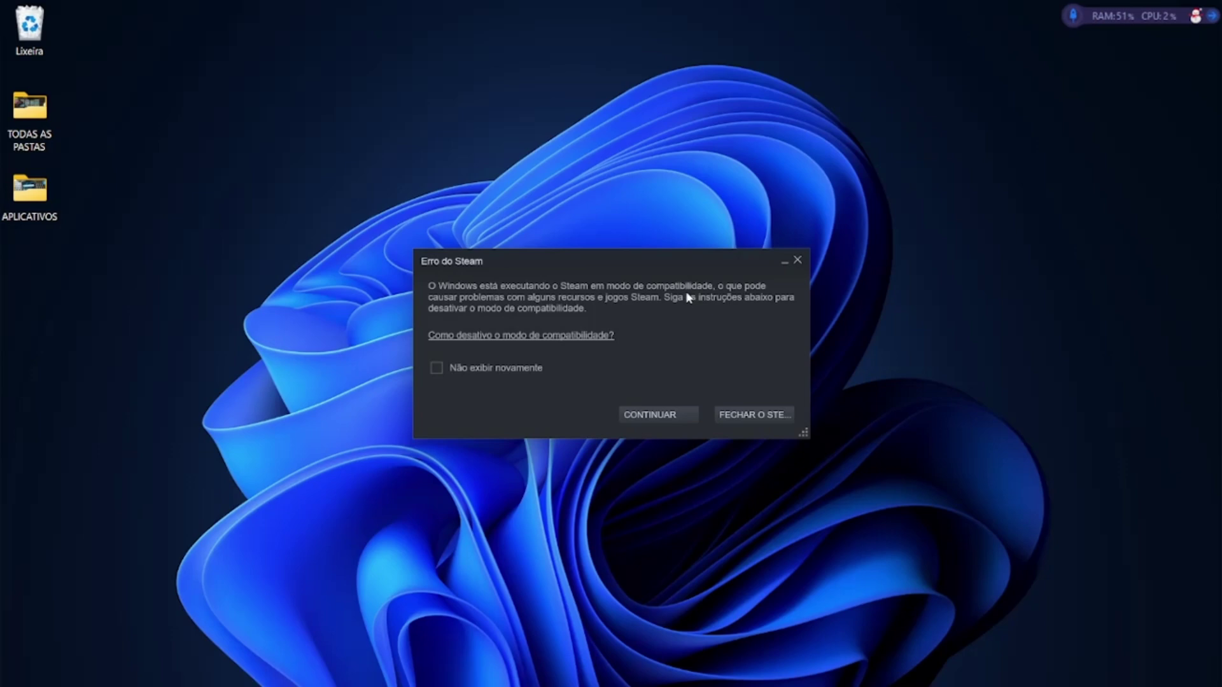
left_click(653, 421)
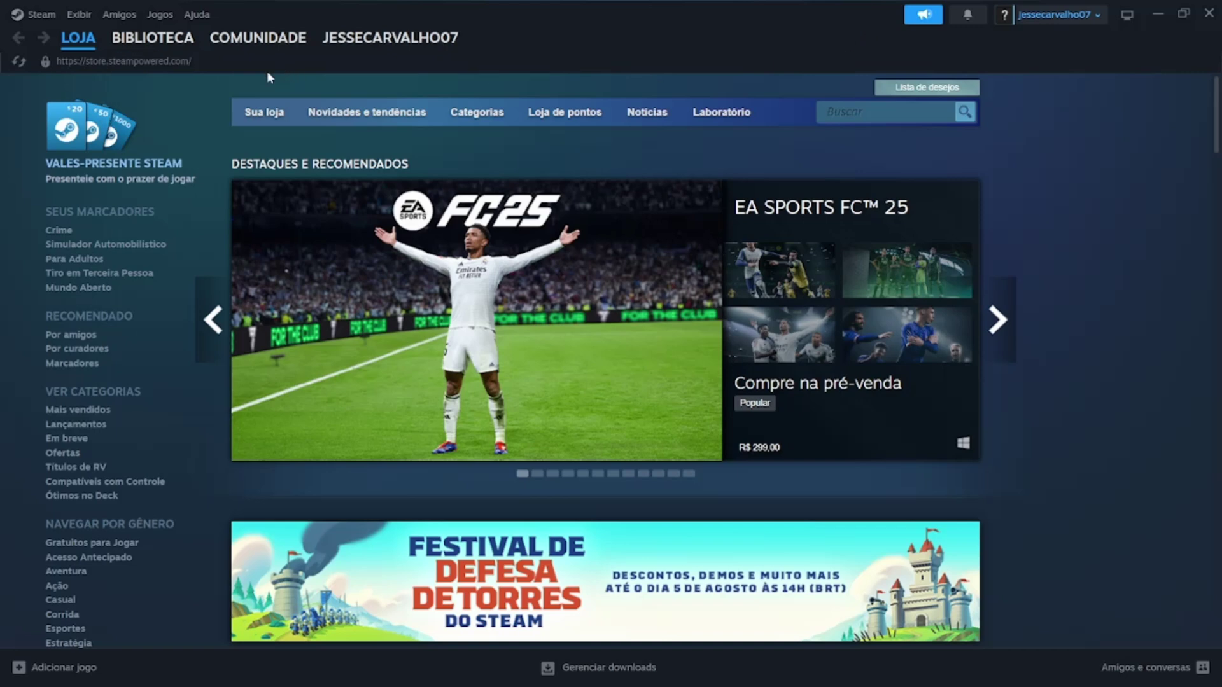
Open the download settings from the Steam library's download manager.
left_click(137, 38)
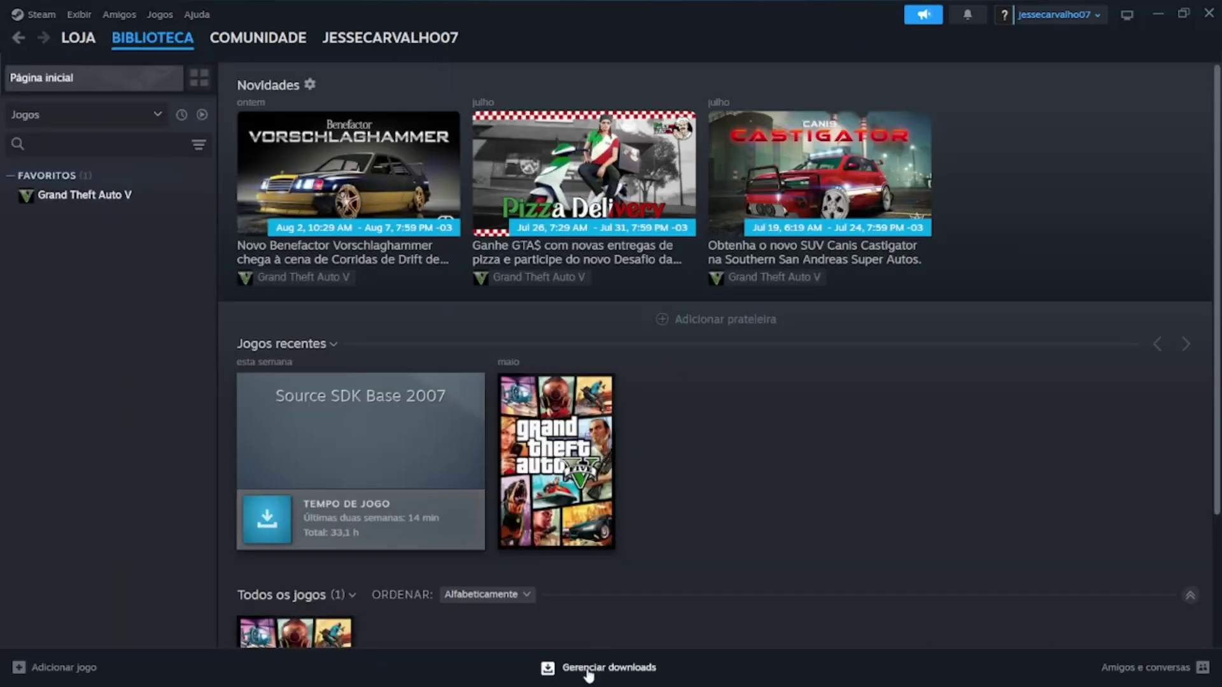
left_click(551, 672)
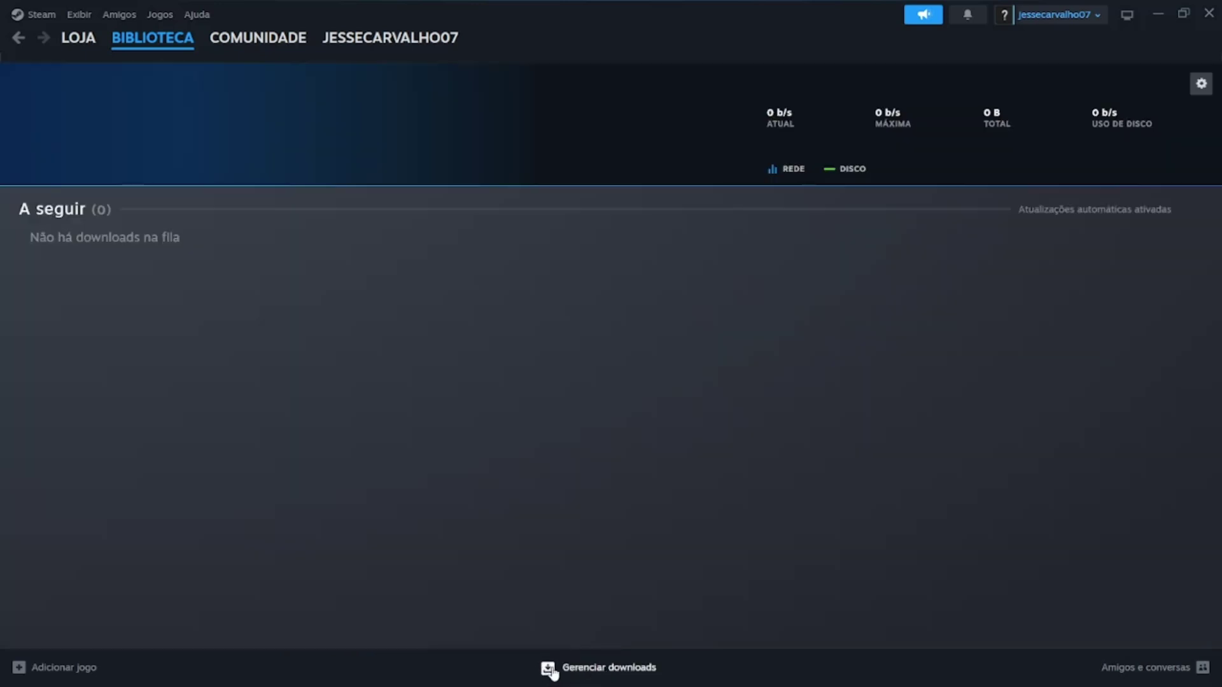
left_click(1202, 87)
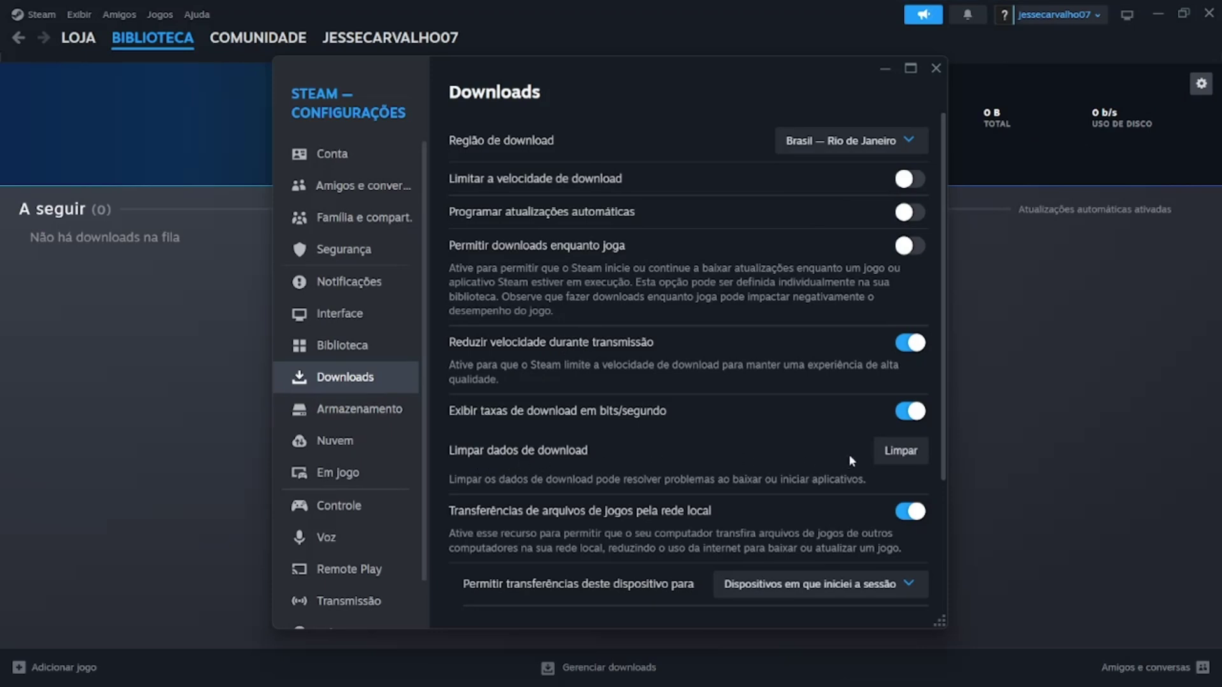
Call up the confirmation for clearing the download data, dismiss it, and browse the available download regions.
left_click(893, 452)
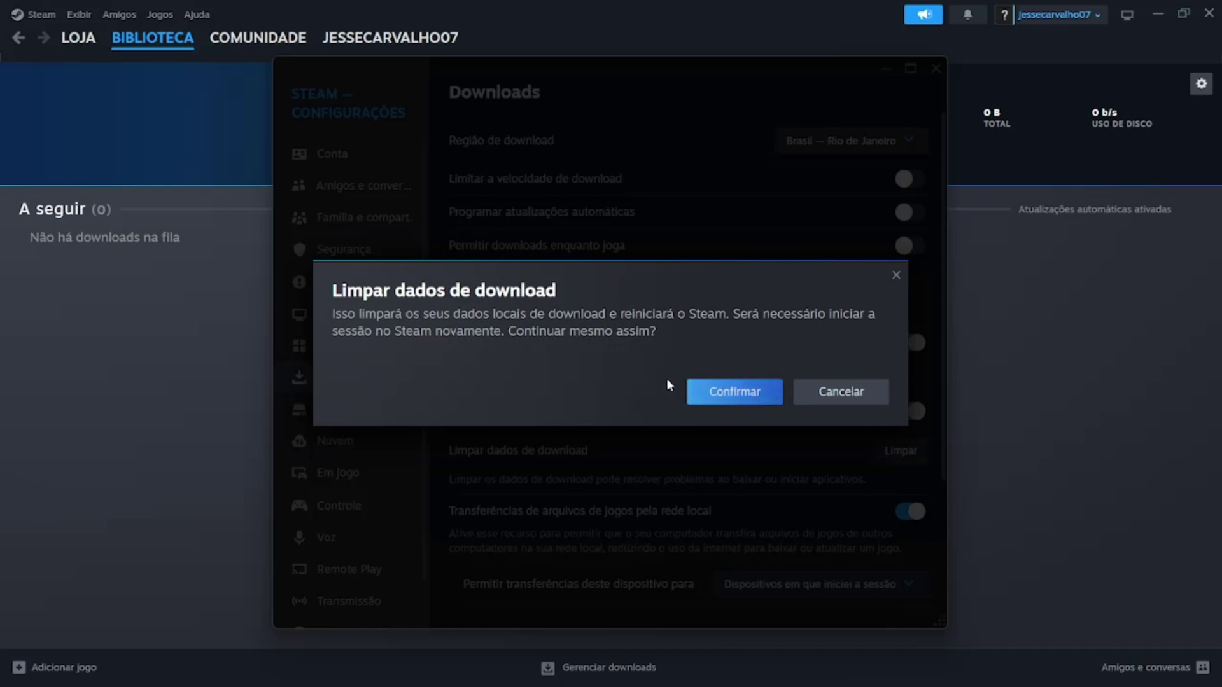
left_click(845, 396)
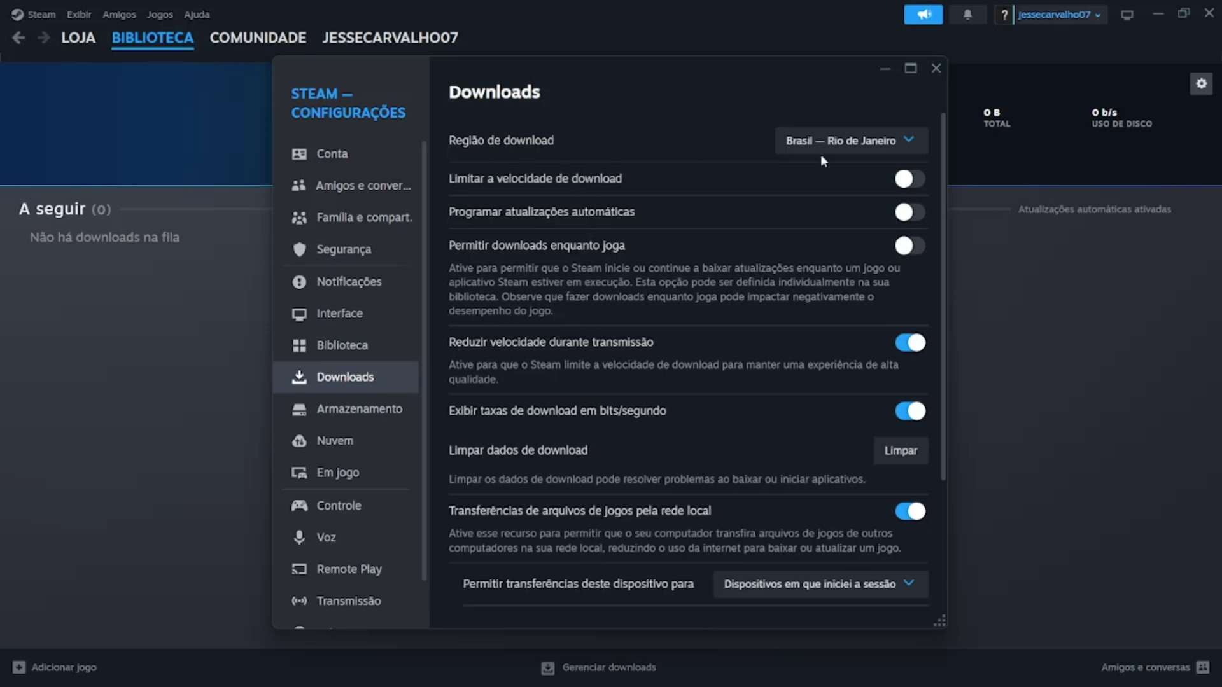
left_click(913, 145)
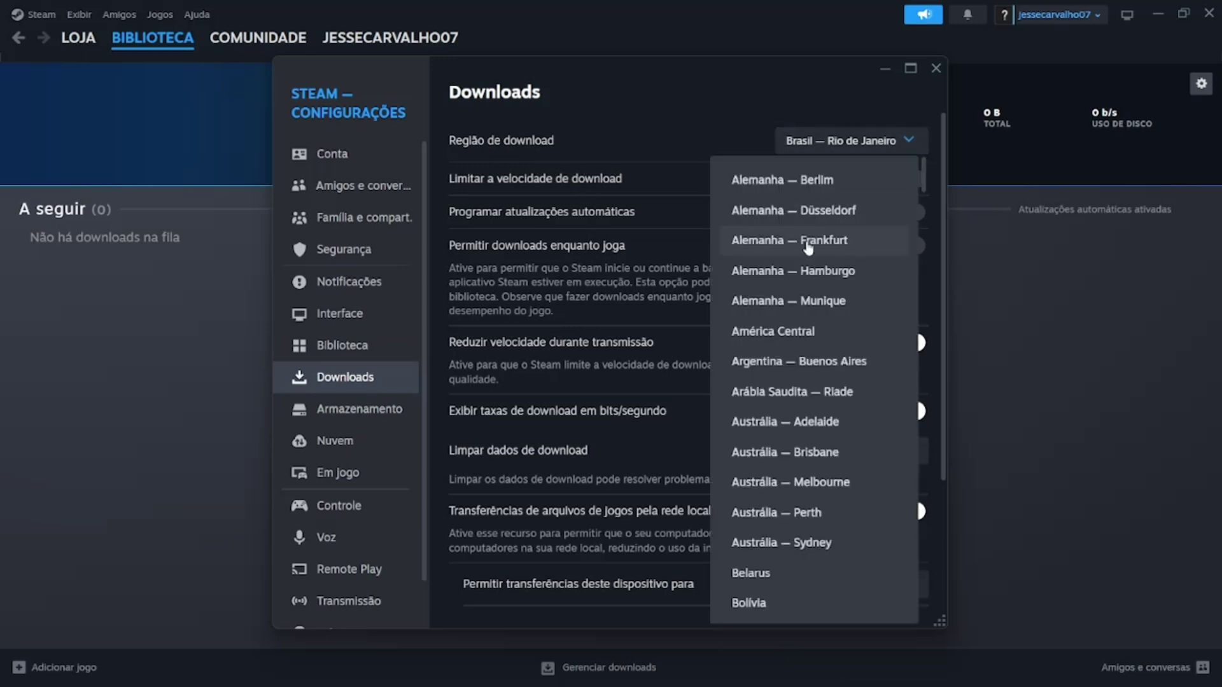
scroll(853, 369, "down", 3)
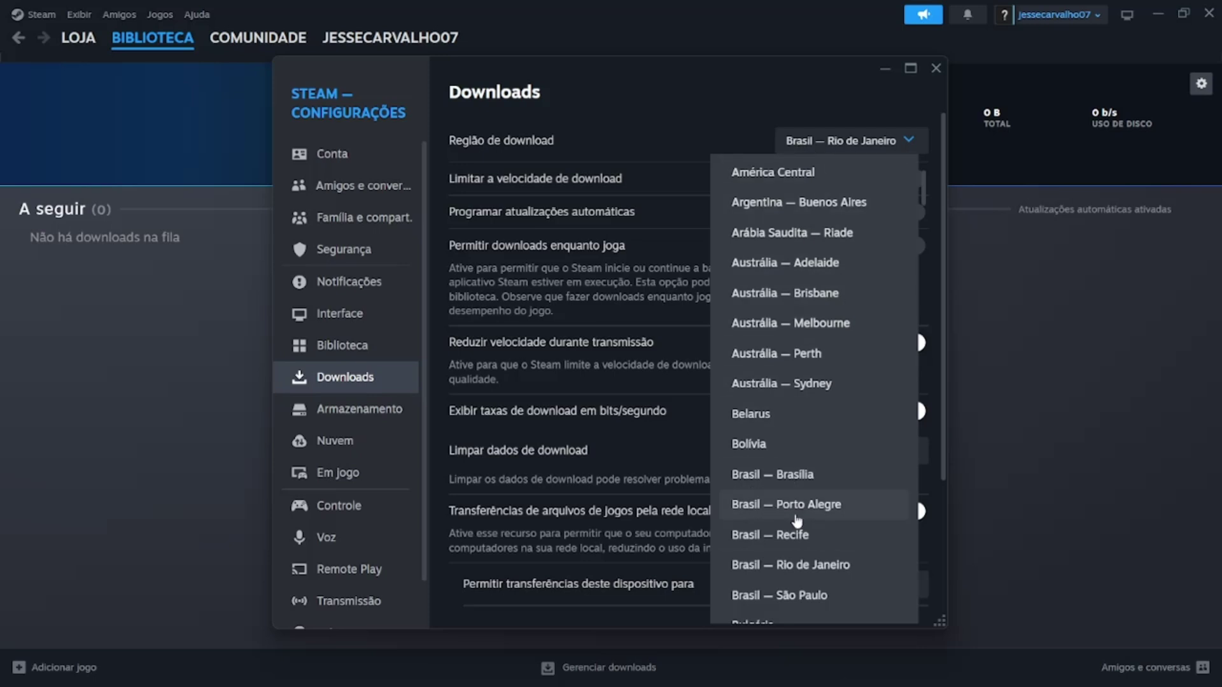
scroll(795, 503, "down", 3)
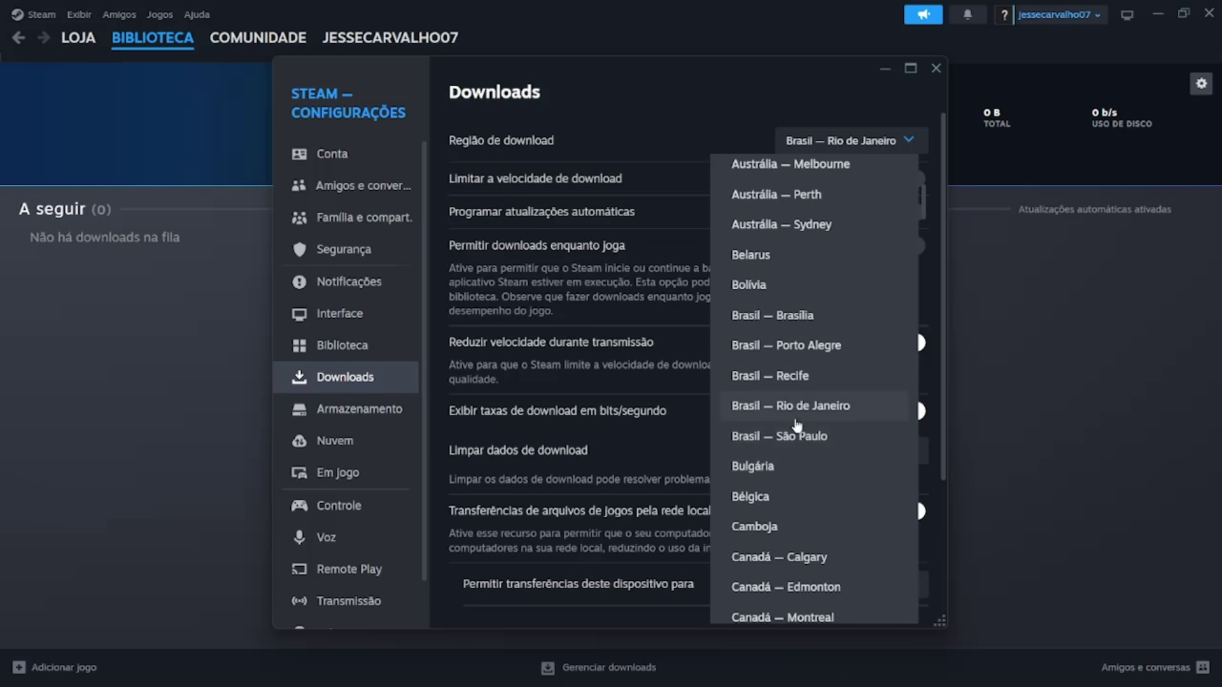
left_click(905, 141)
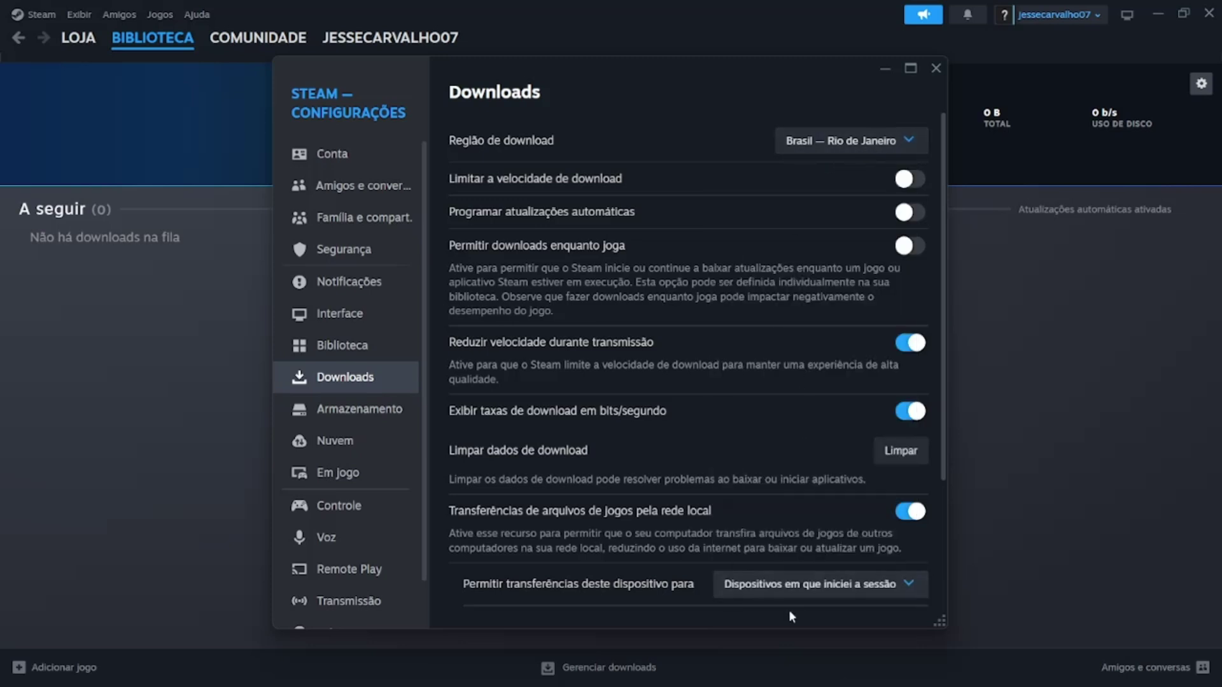
Close the Steam settings, the Steam window, the File Explorer window and the promotional pop-up.
left_click(936, 68)
left_click(1208, 14)
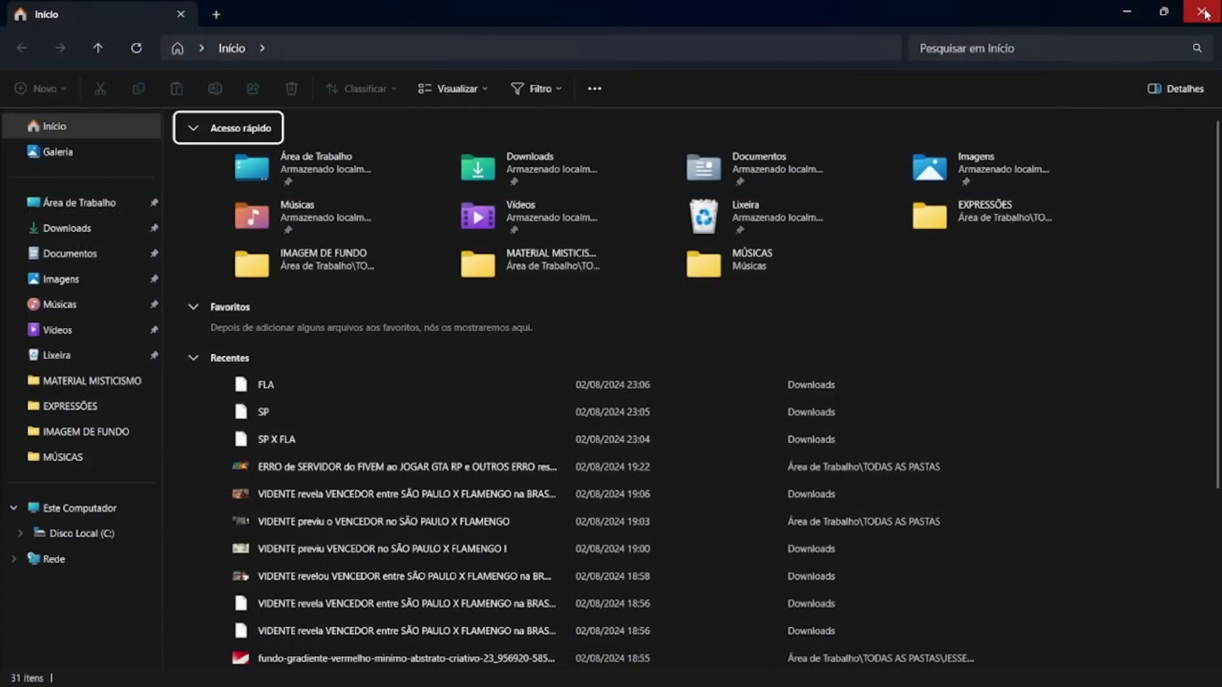
left_click(1207, 14)
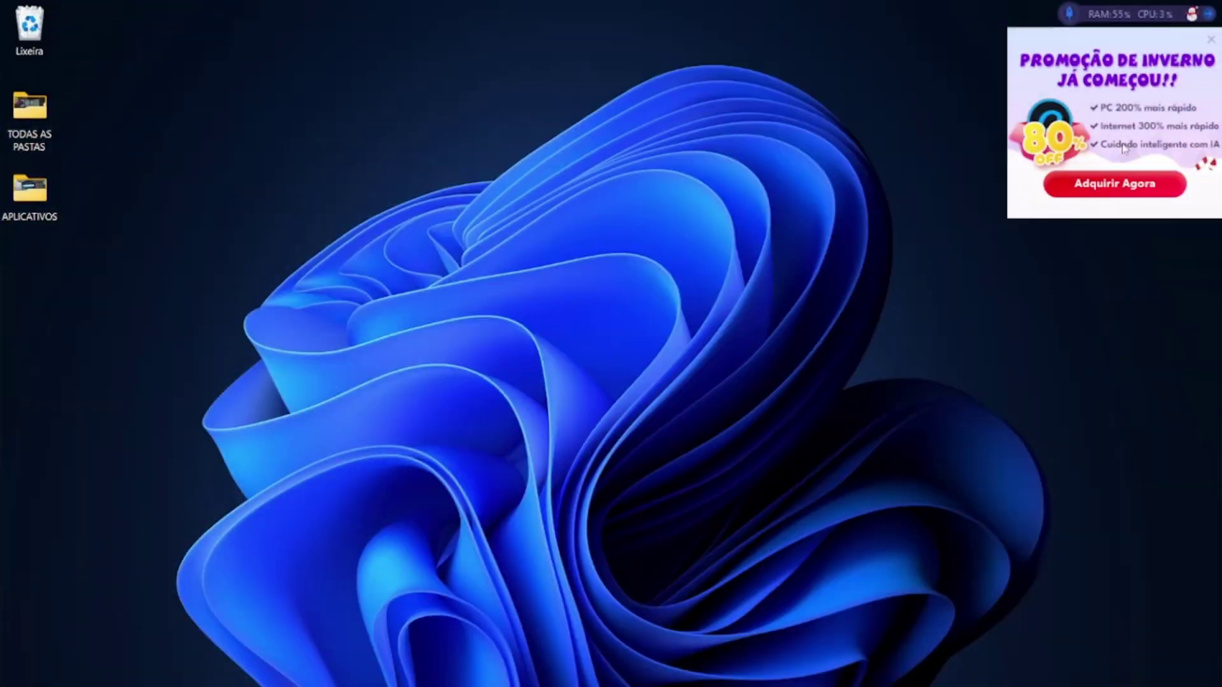
left_click(1211, 39)
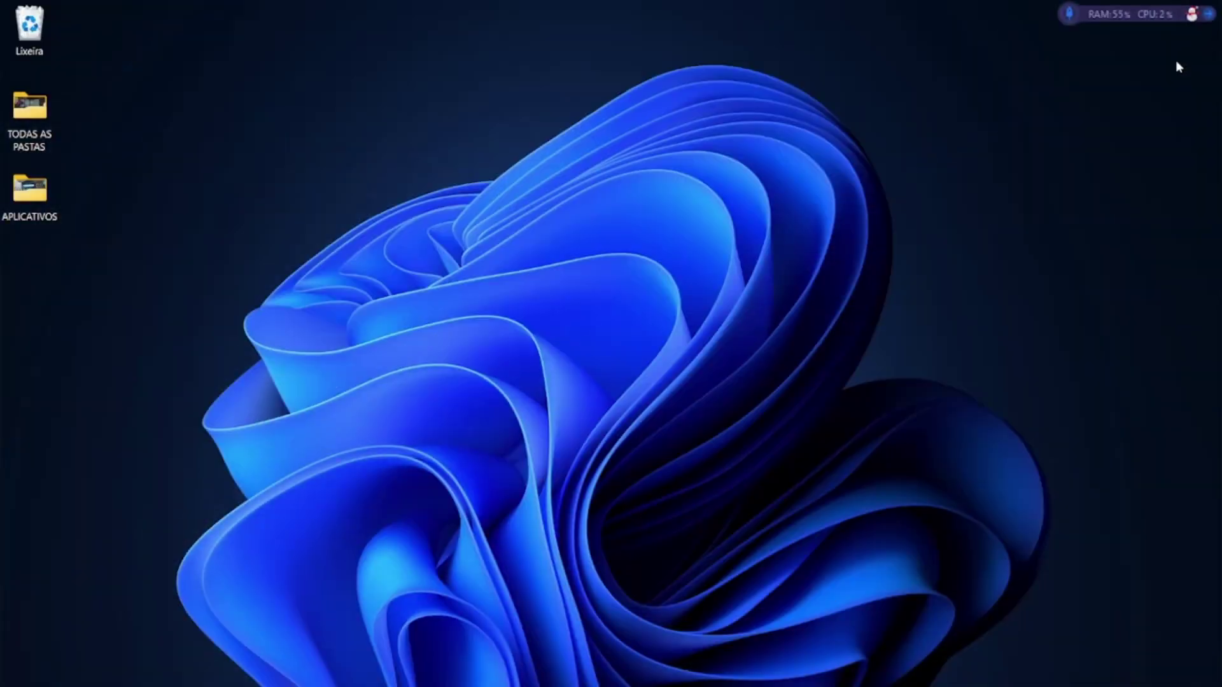
Search Windows for "gerenciador de Tarefas" and open Gerenciador de Tarefas.
mouse_move(83, 671)
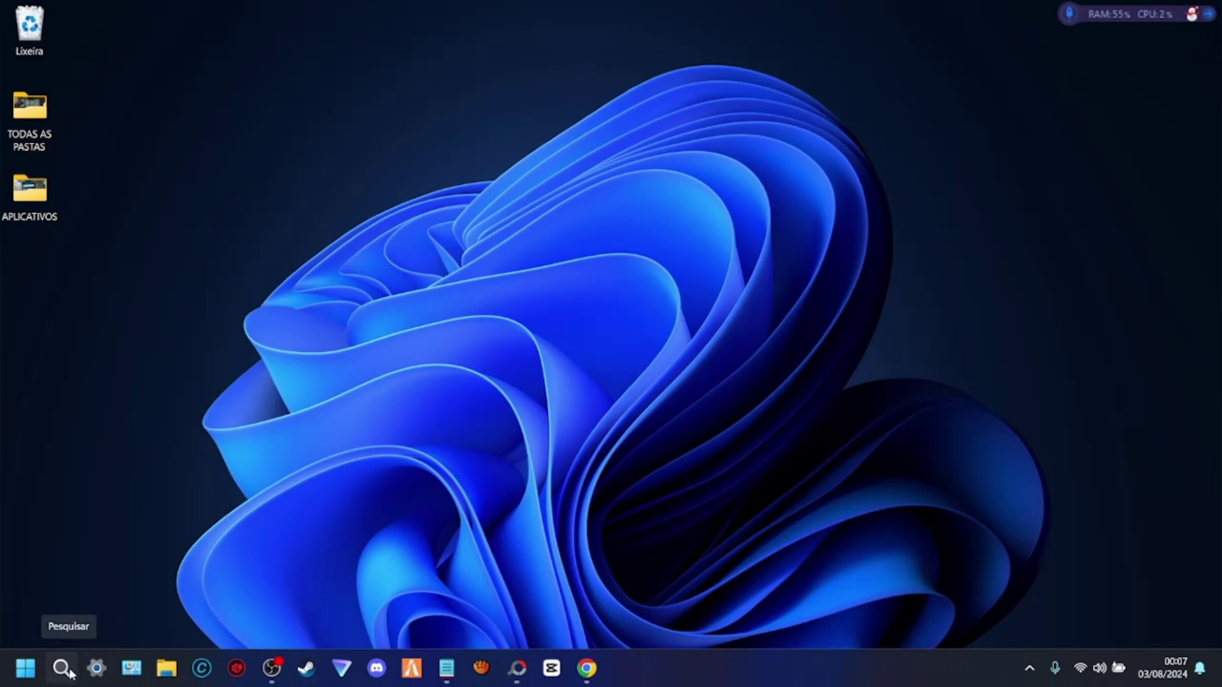
left_click(61, 670)
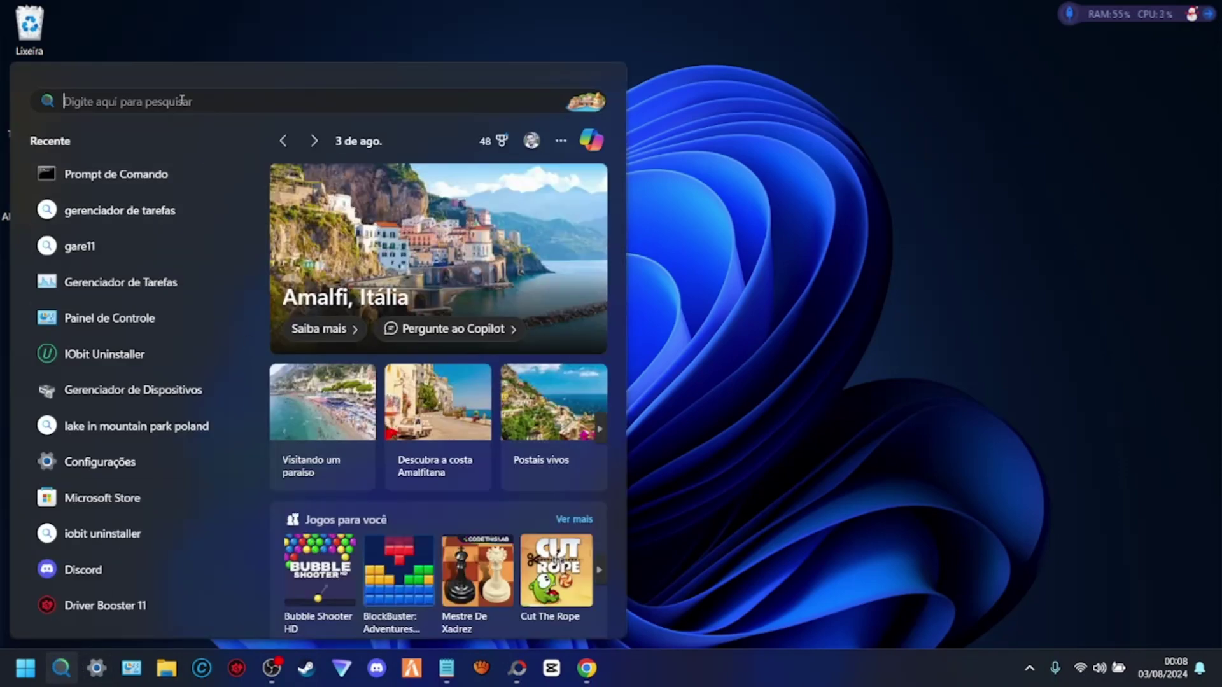
type("gerenciador de Tarefas")
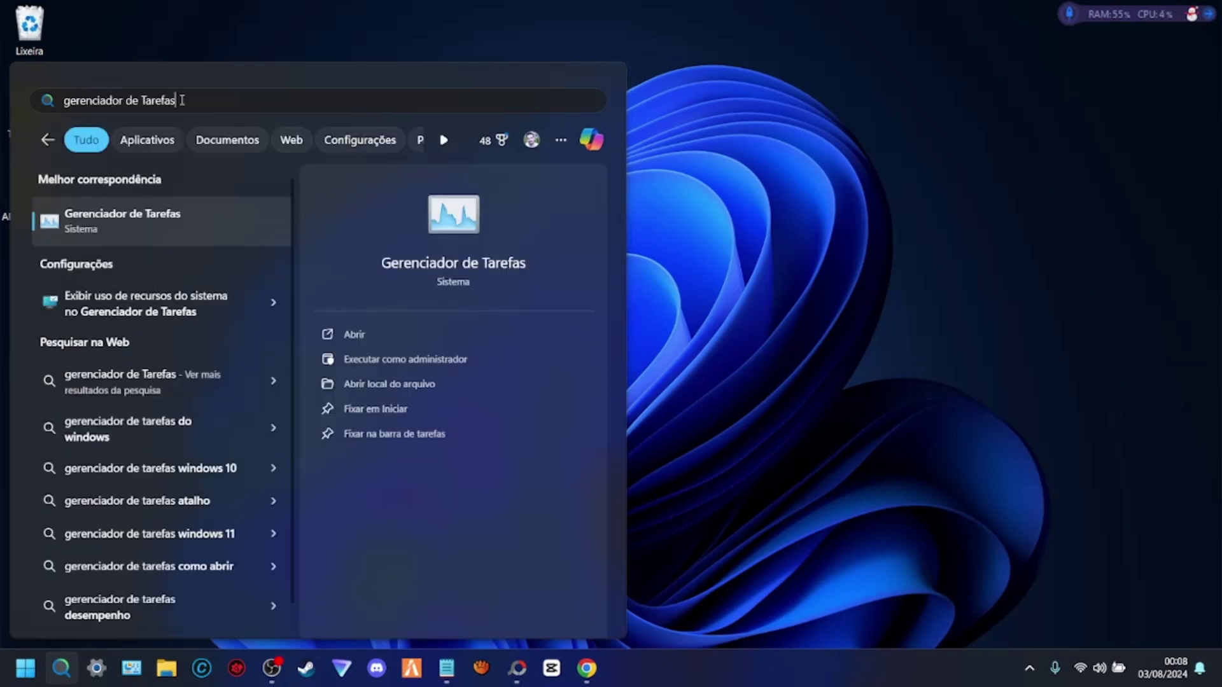
key("Return")
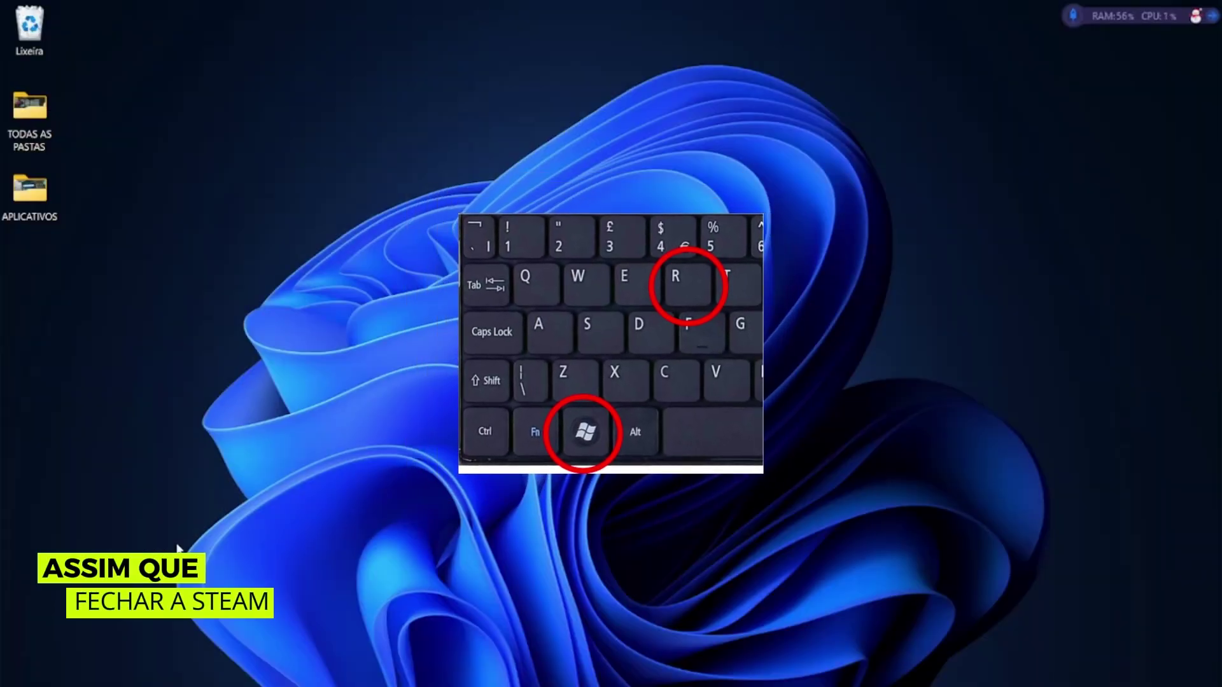
Run the command steam://flushconfig from the Executar dialog, moving the dialog toward the middle of the desktop.
key("super+r")
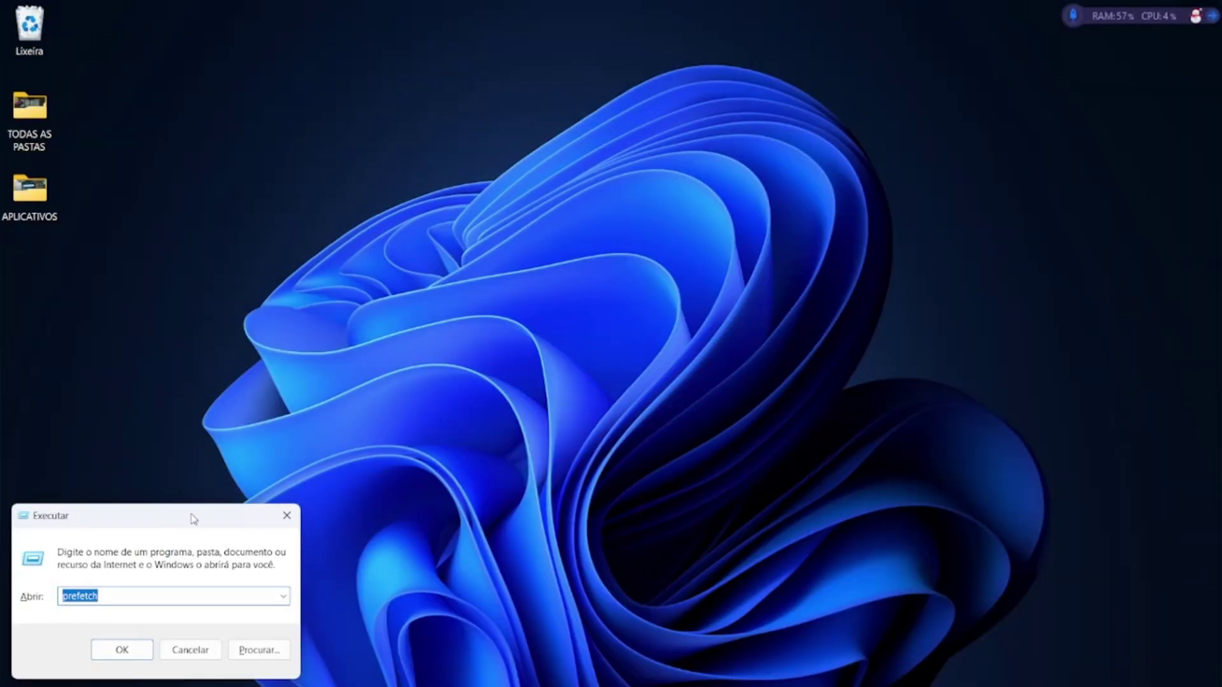
left_click_drag(194, 519, 578, 251)
key("BackSpace")
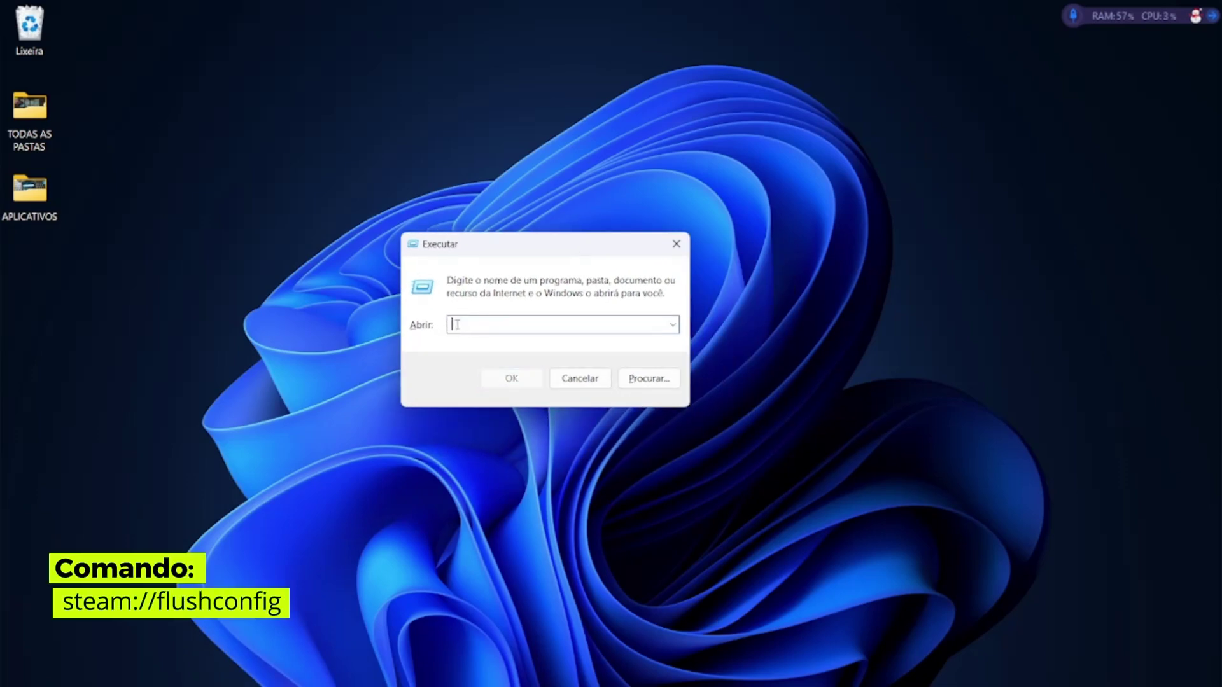
type("steam://flushconfig")
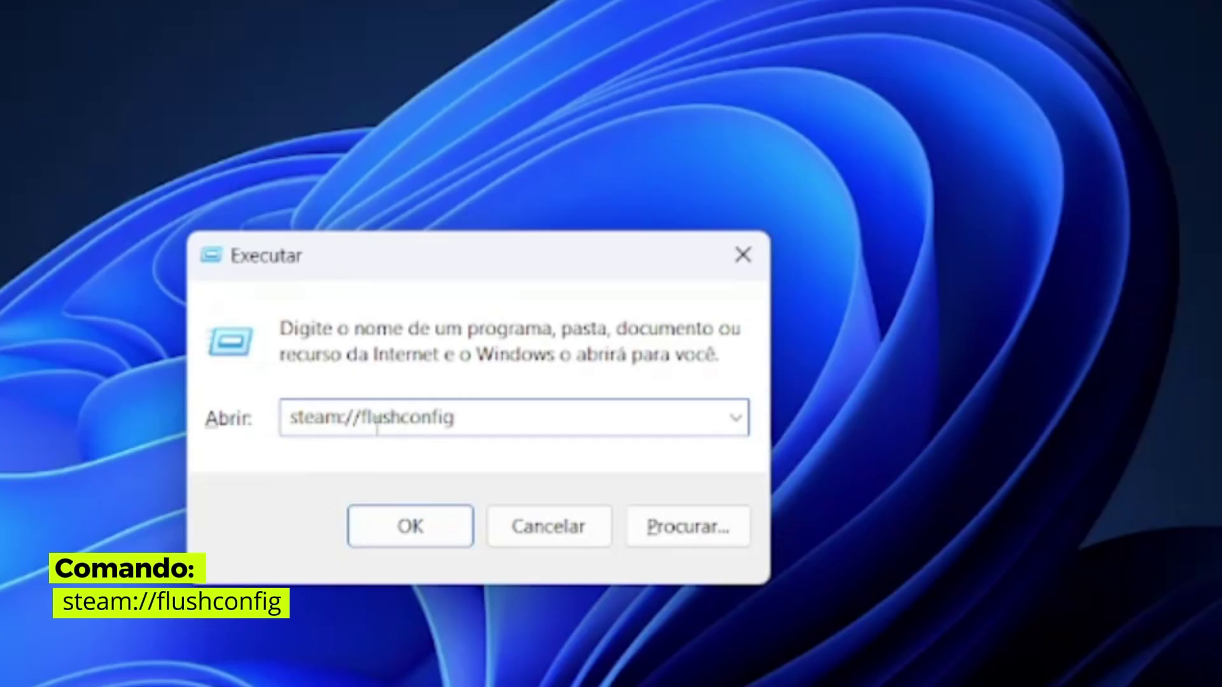
left_click_drag(559, 253, 686, 190)
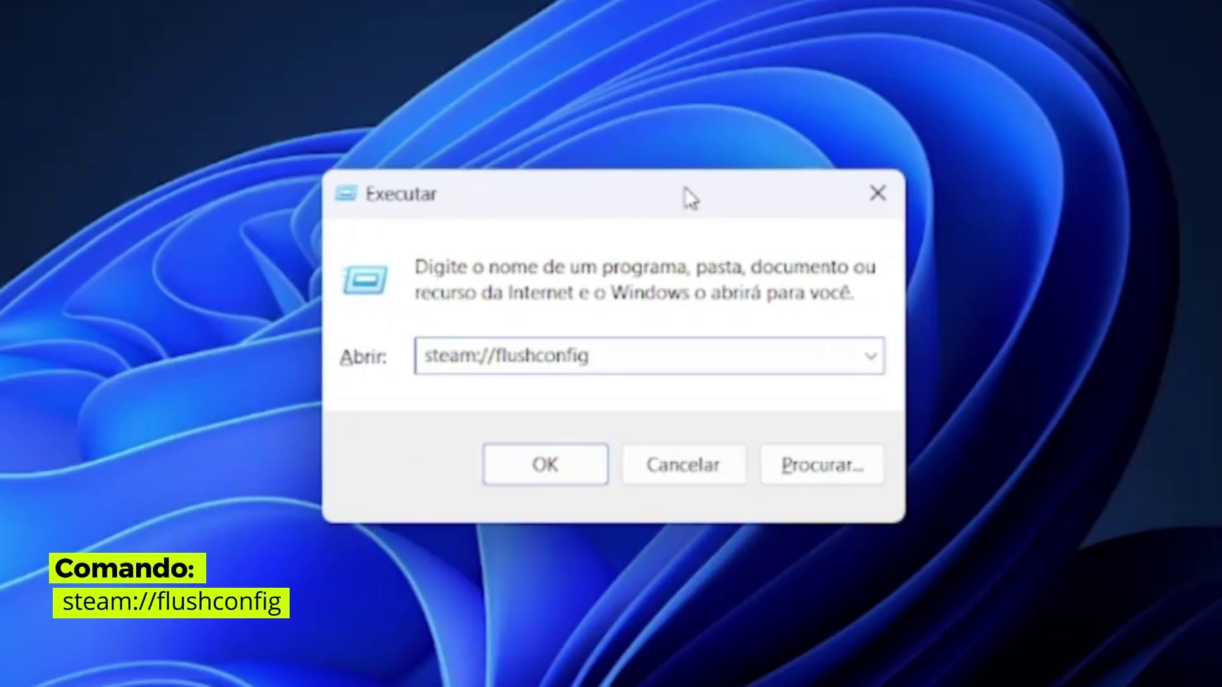
left_click(552, 476)
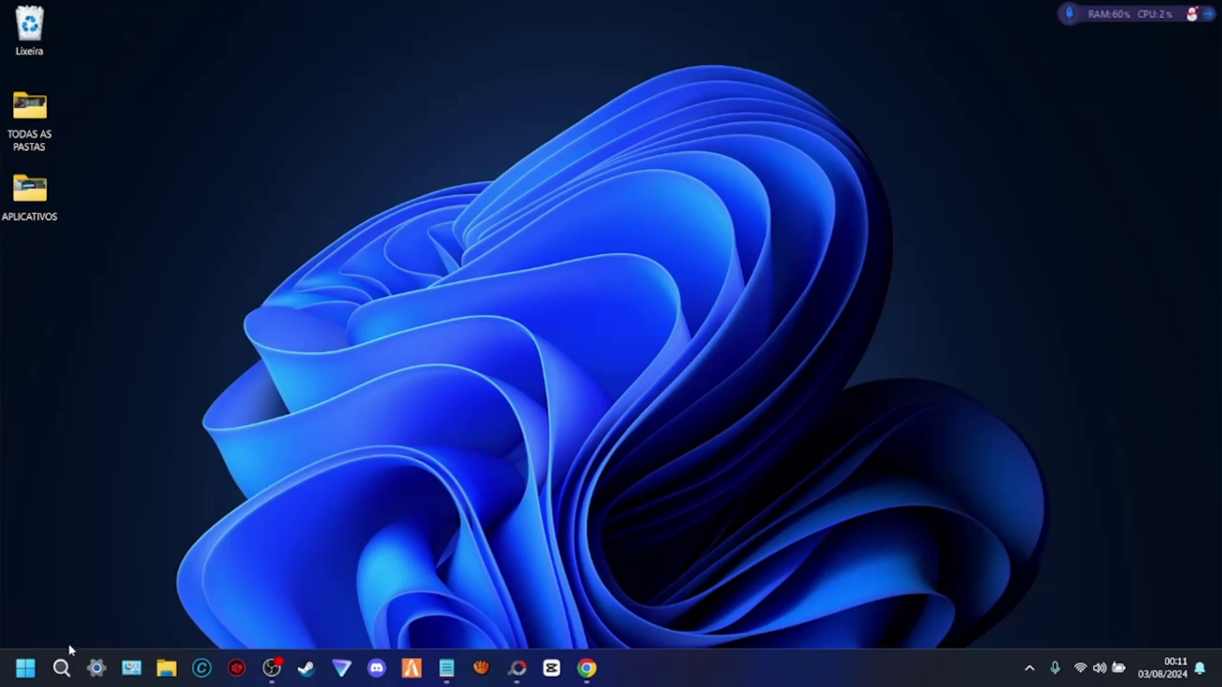
Open Programas e Recursos in Painel de Controle.
left_click(97, 671)
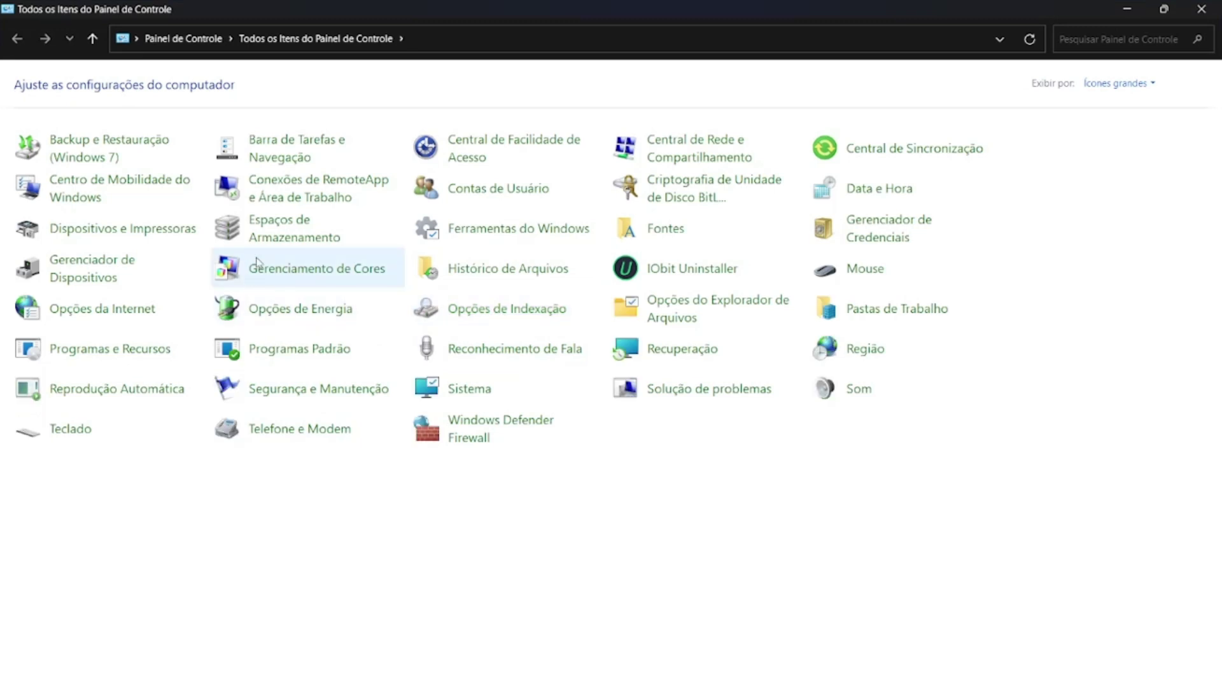
left_click(99, 352)
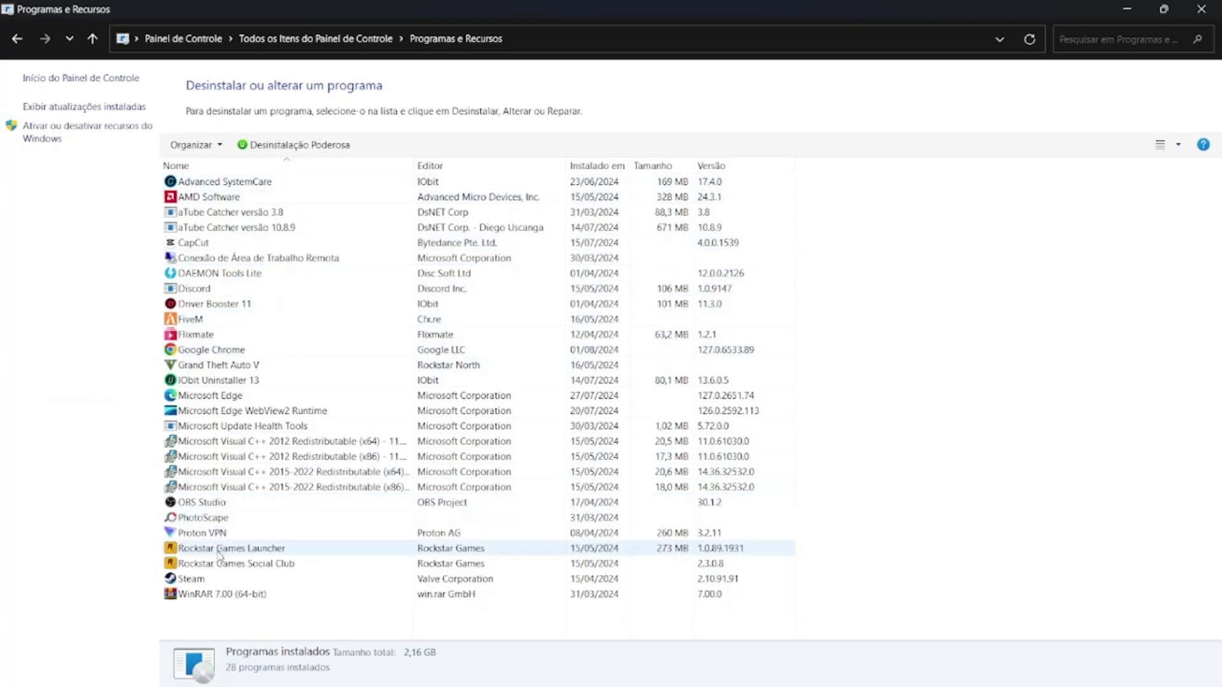
Select Steam among the installed programs, and in Chrome search Google for "steam baixar" and open its Download result.
left_click(196, 583)
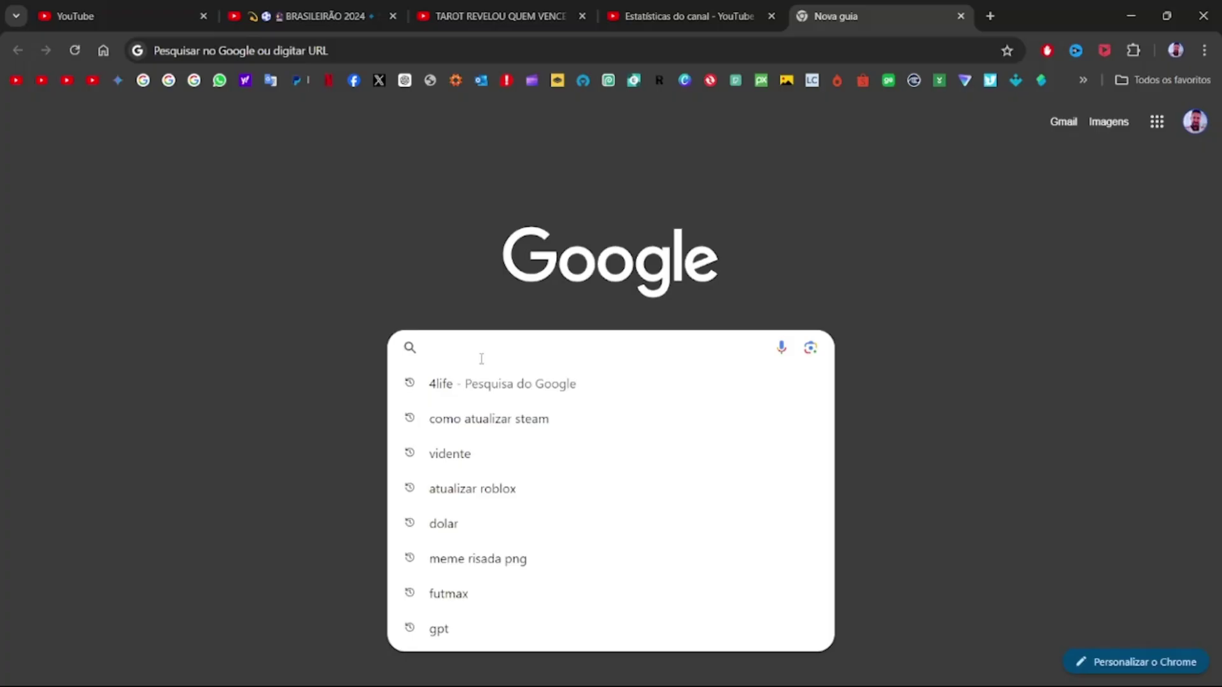
type("steam")
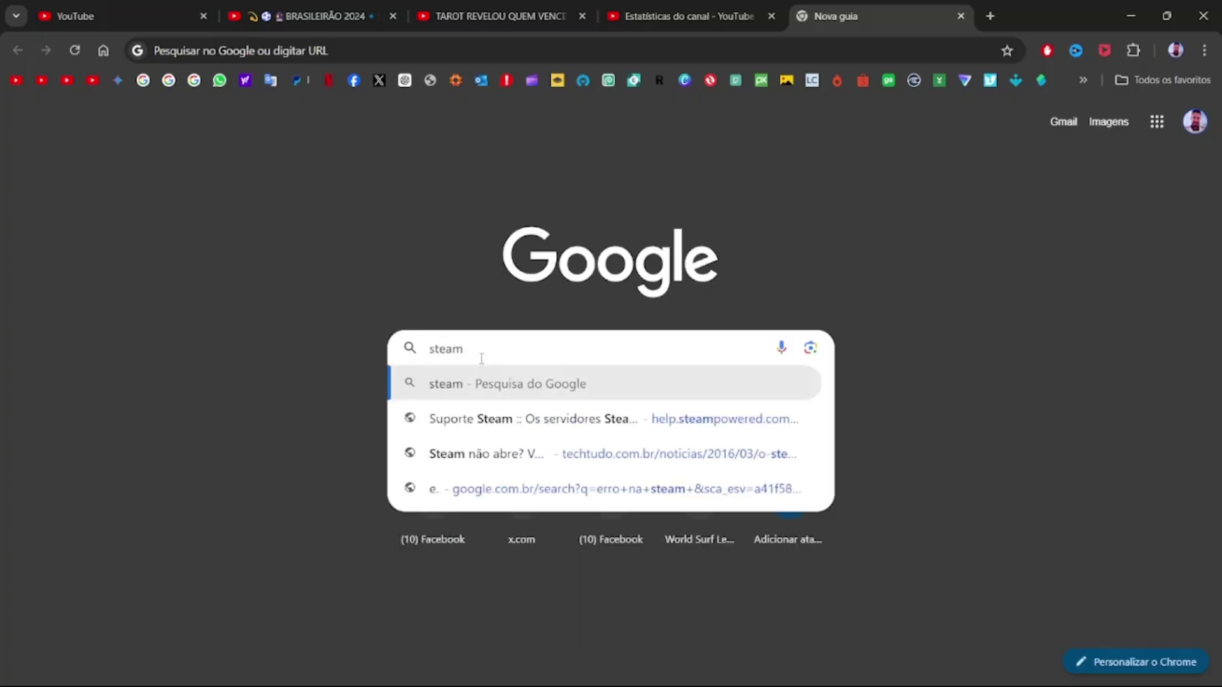
type(" baixar")
key("Return")
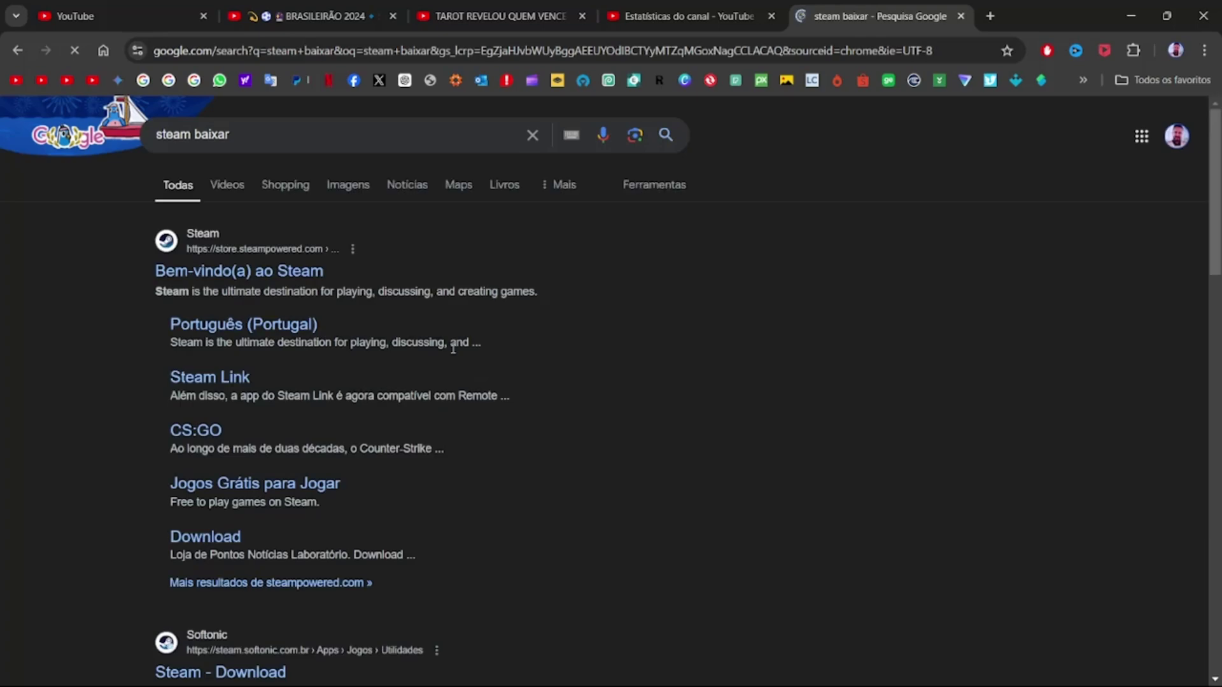
left_click(205, 537)
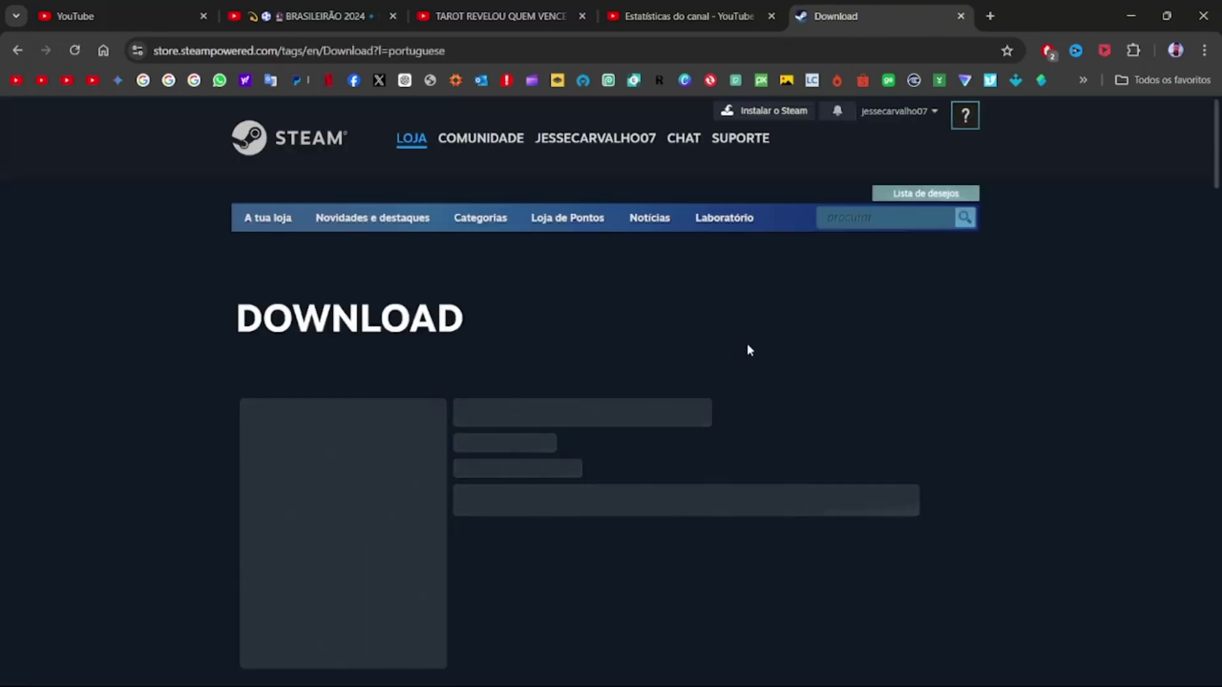
Open the Comunidade page of the Steam website and minimize the browser window.
left_click(480, 138)
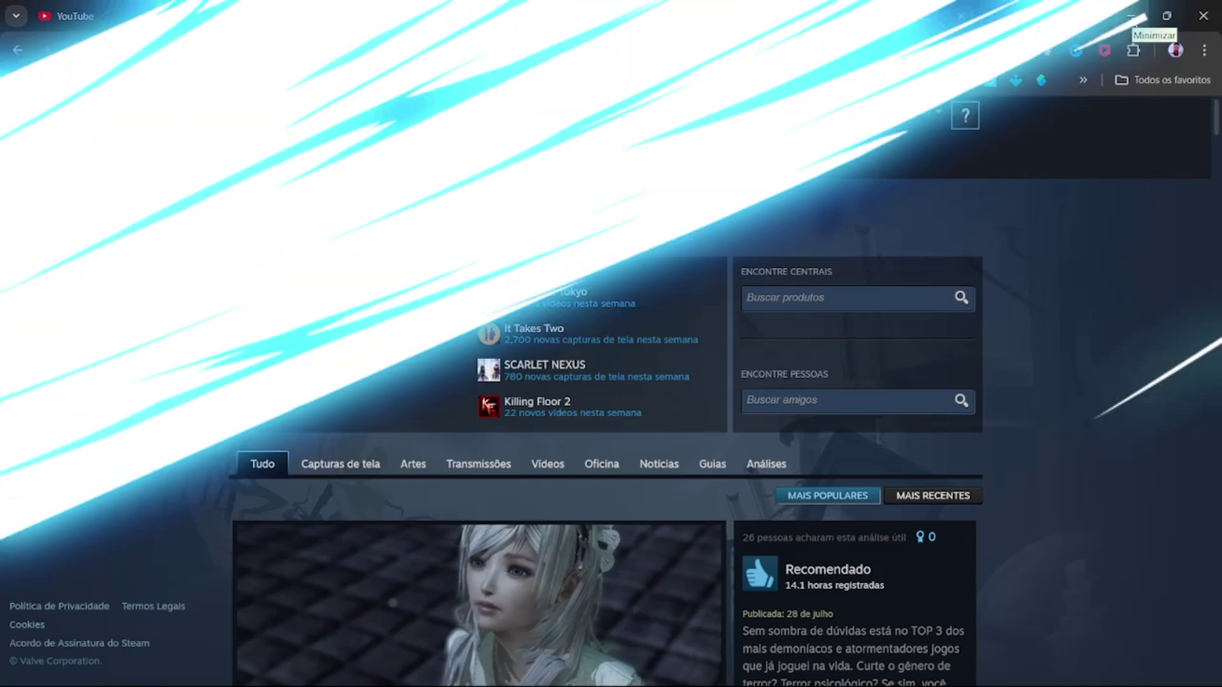
left_click(1133, 21)
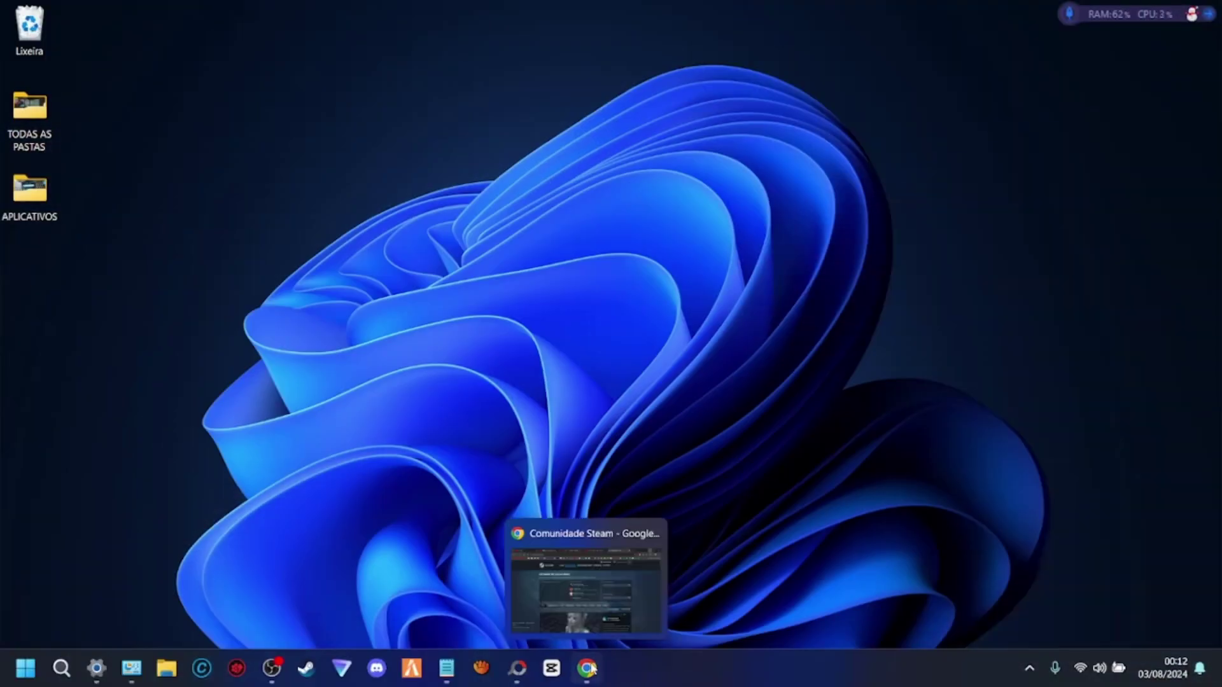
left_click(590, 669)
key("ctrl+t")
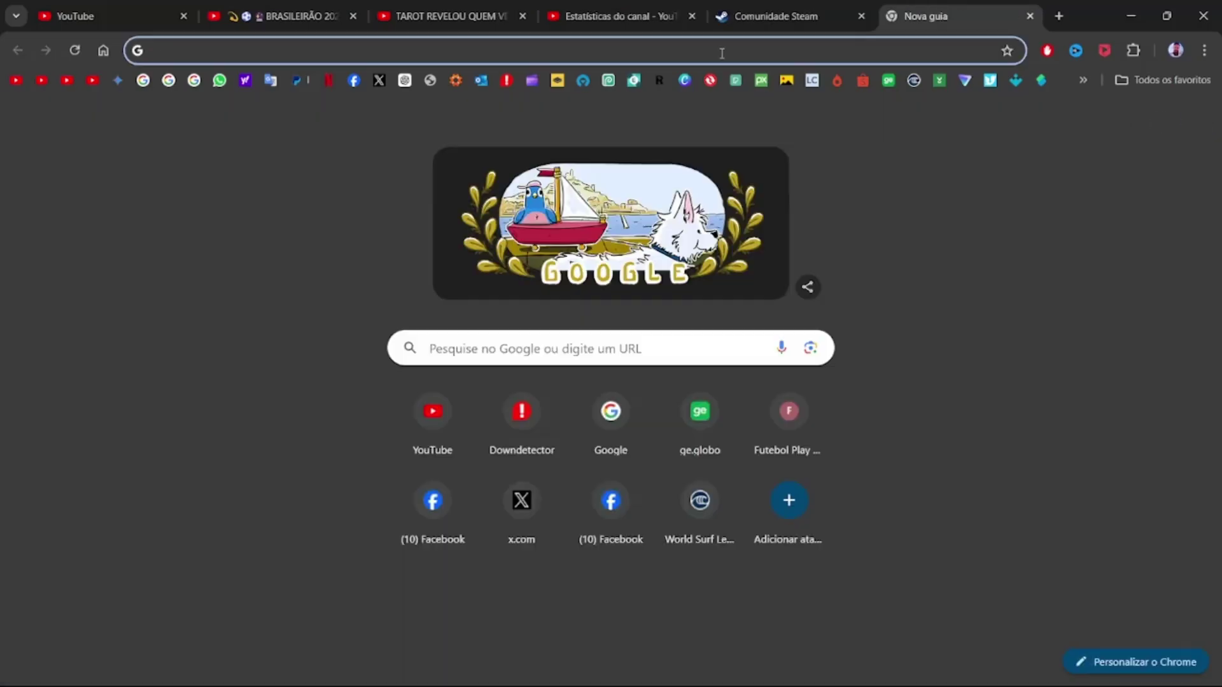
type("https://store.steampowered.com/charts")
key("Return")
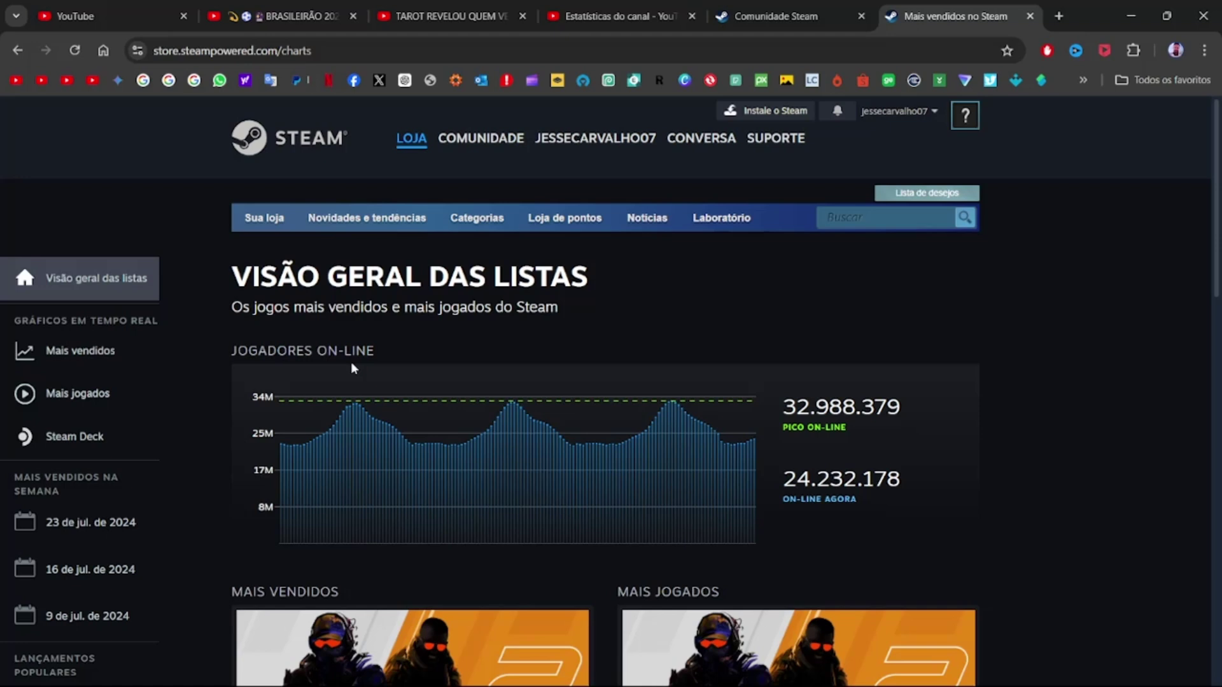
mouse_move(354, 418)
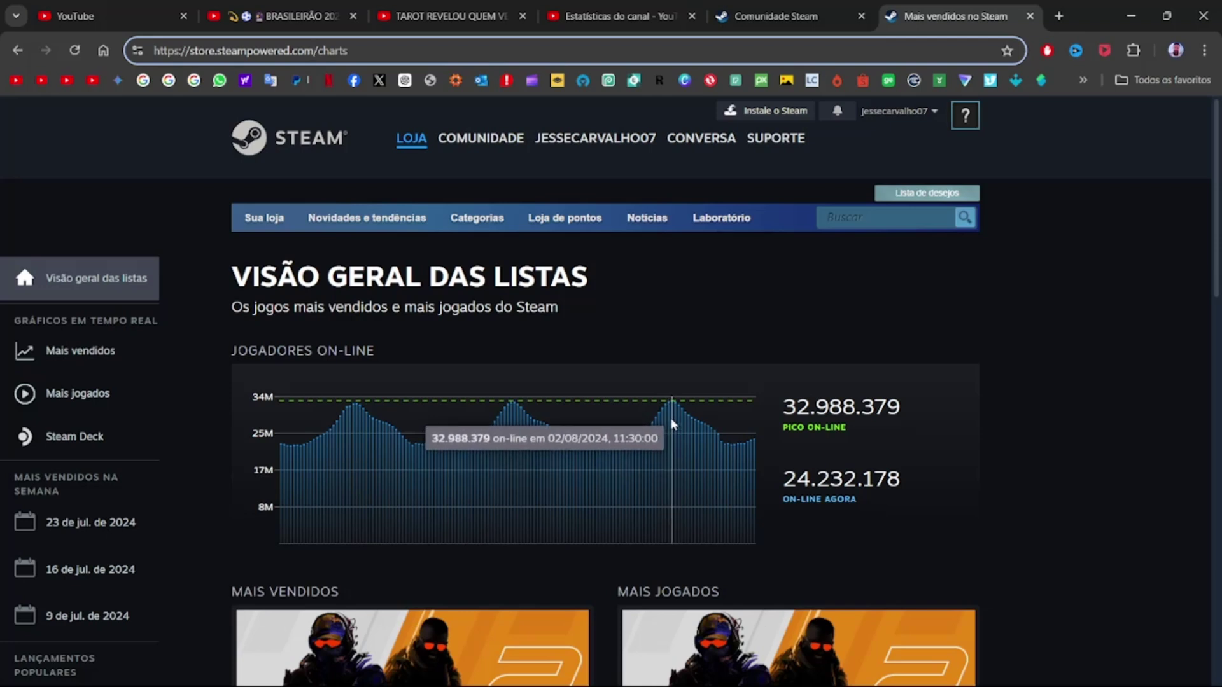
Open the Steam Suporte page and look through its help categories from start to end.
left_click(778, 139)
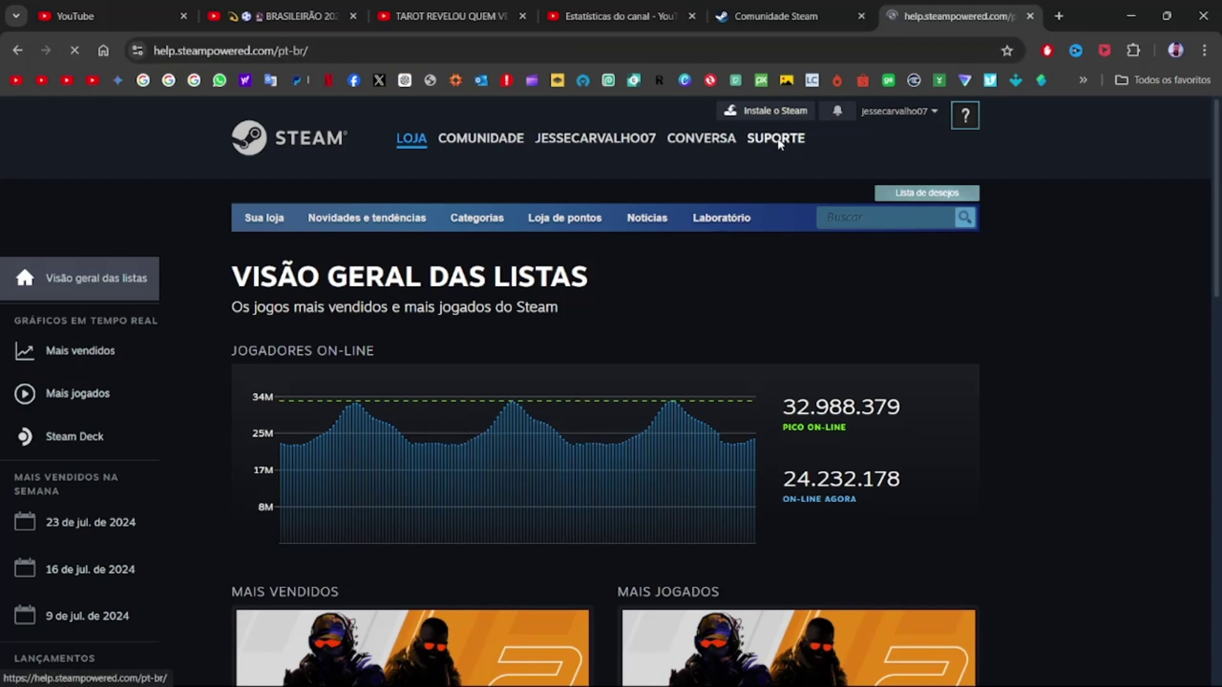
scroll(312, 381, "down", 5)
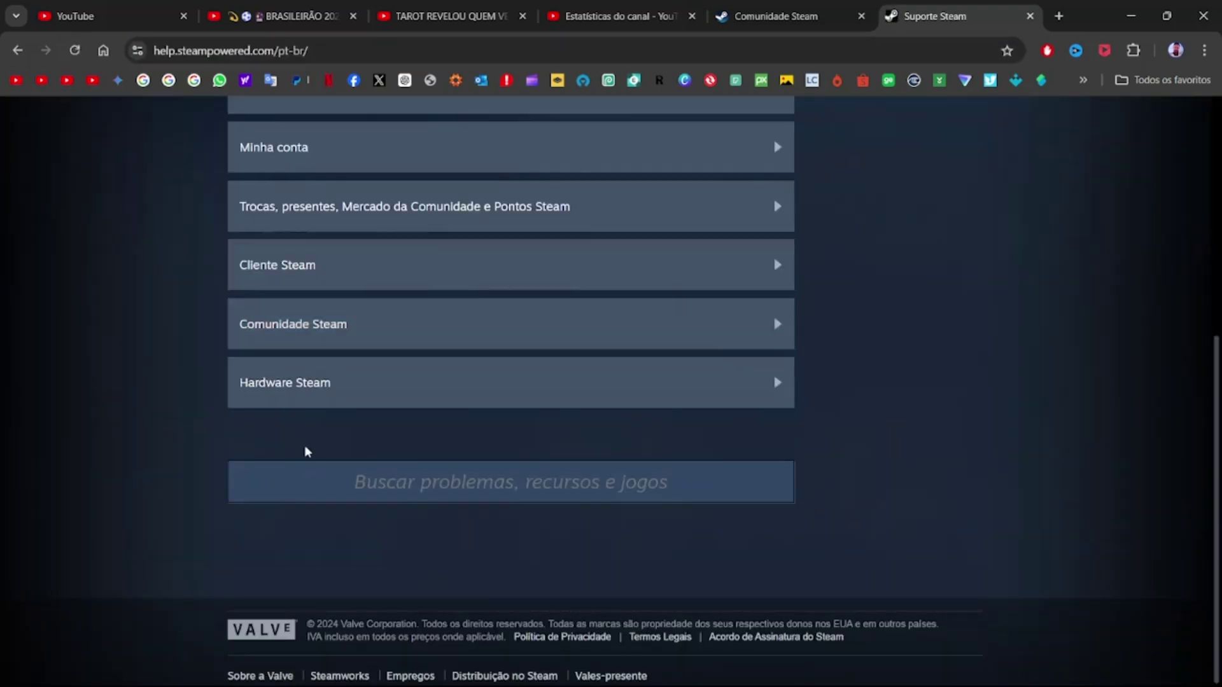
scroll(306, 450, "up", 1)
scroll(305, 450, "down", 1)
scroll(308, 452, "up", 6)
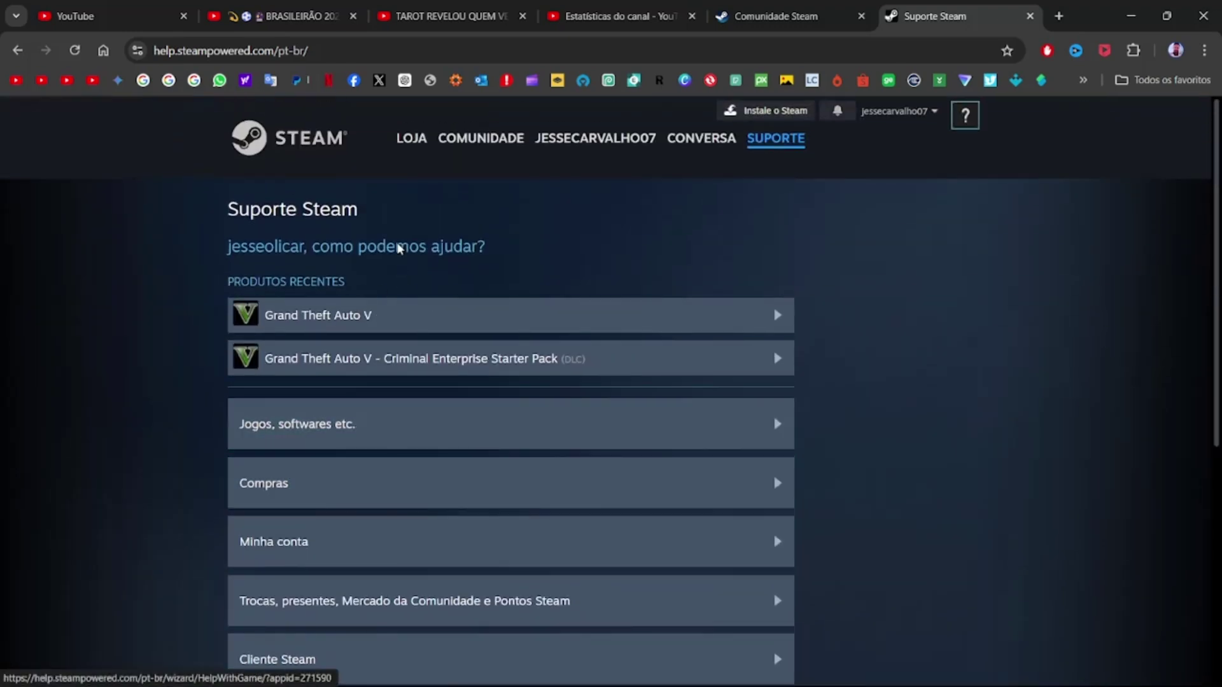
Open the account's profile page on the Steam website, minimize the browser and switch to the Steam client.
left_click(595, 138)
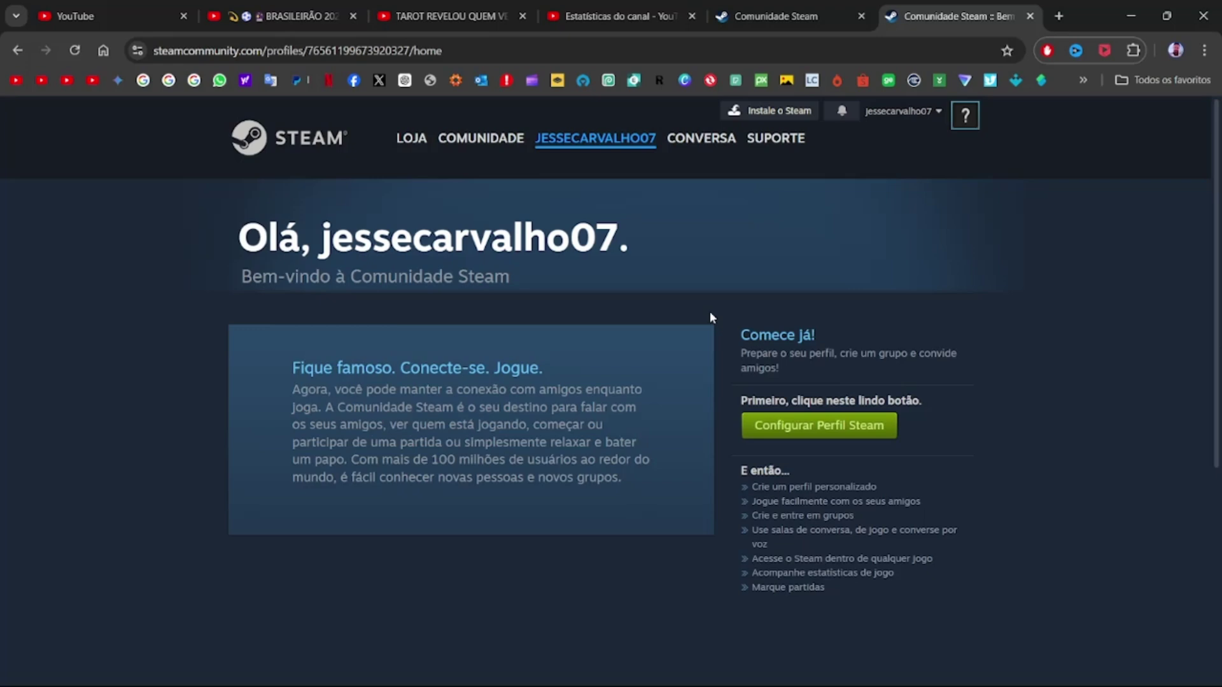
left_click(1131, 16)
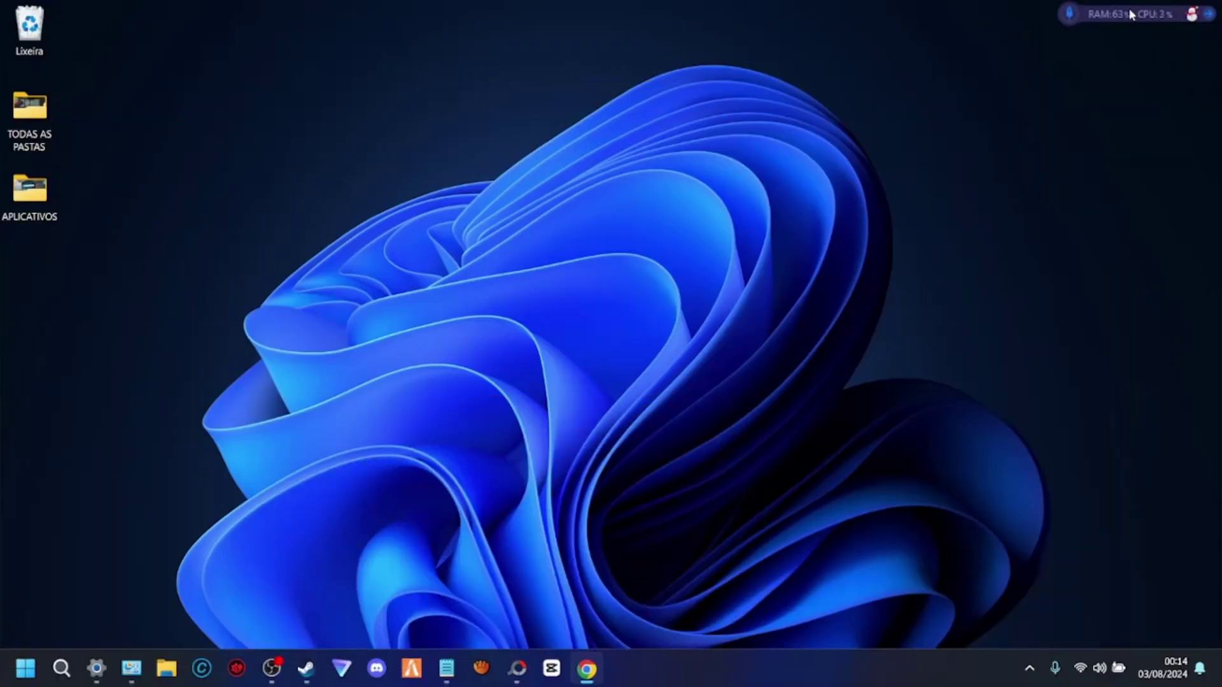
left_click(307, 666)
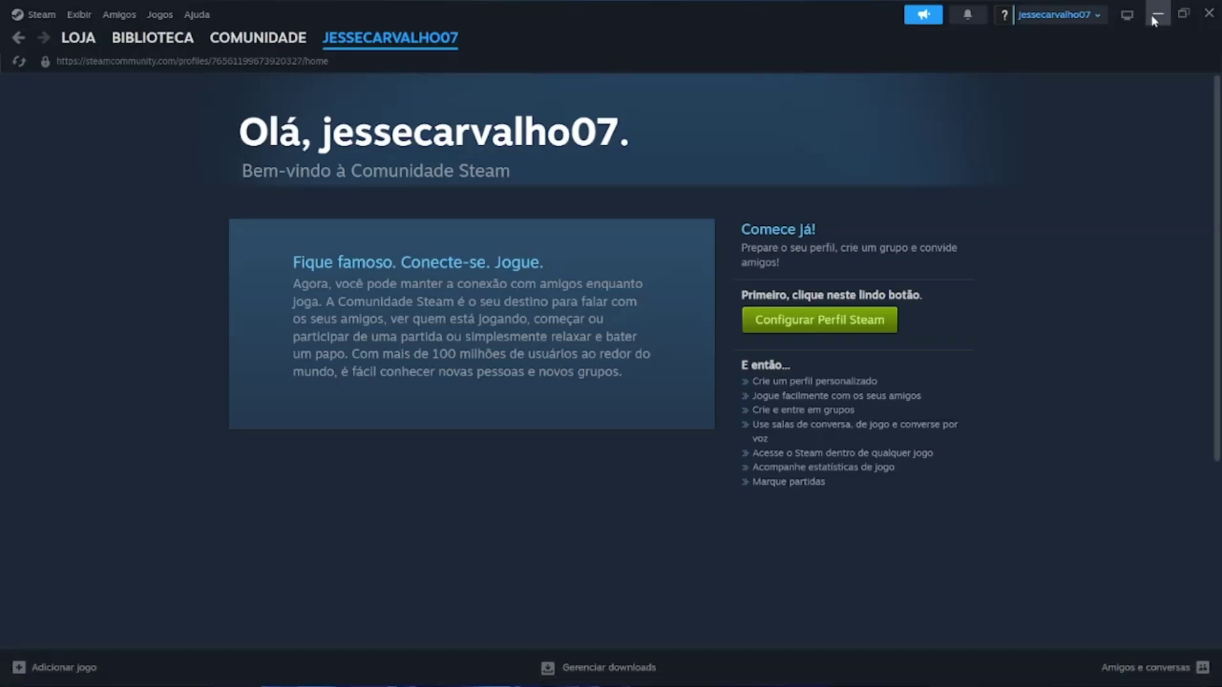